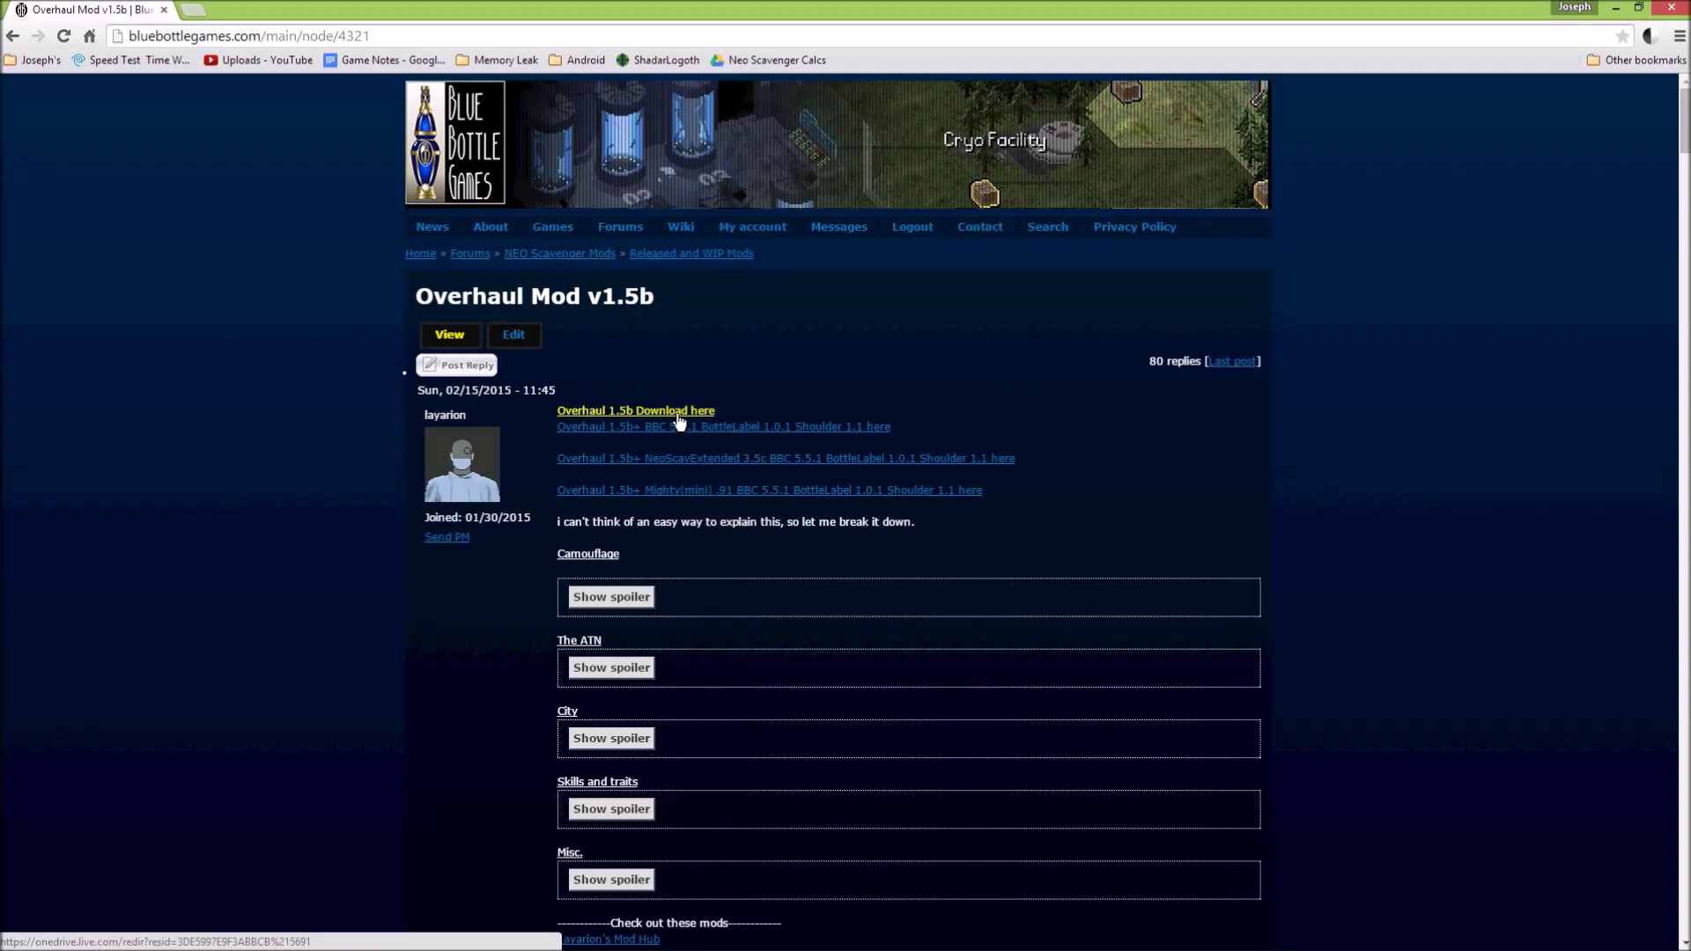
# Download the overBigBottleShoulderMightymouse archive from the forum post's Overhaul 1.5b+ Mighty(mini) link.
pyautogui.click(716, 487)
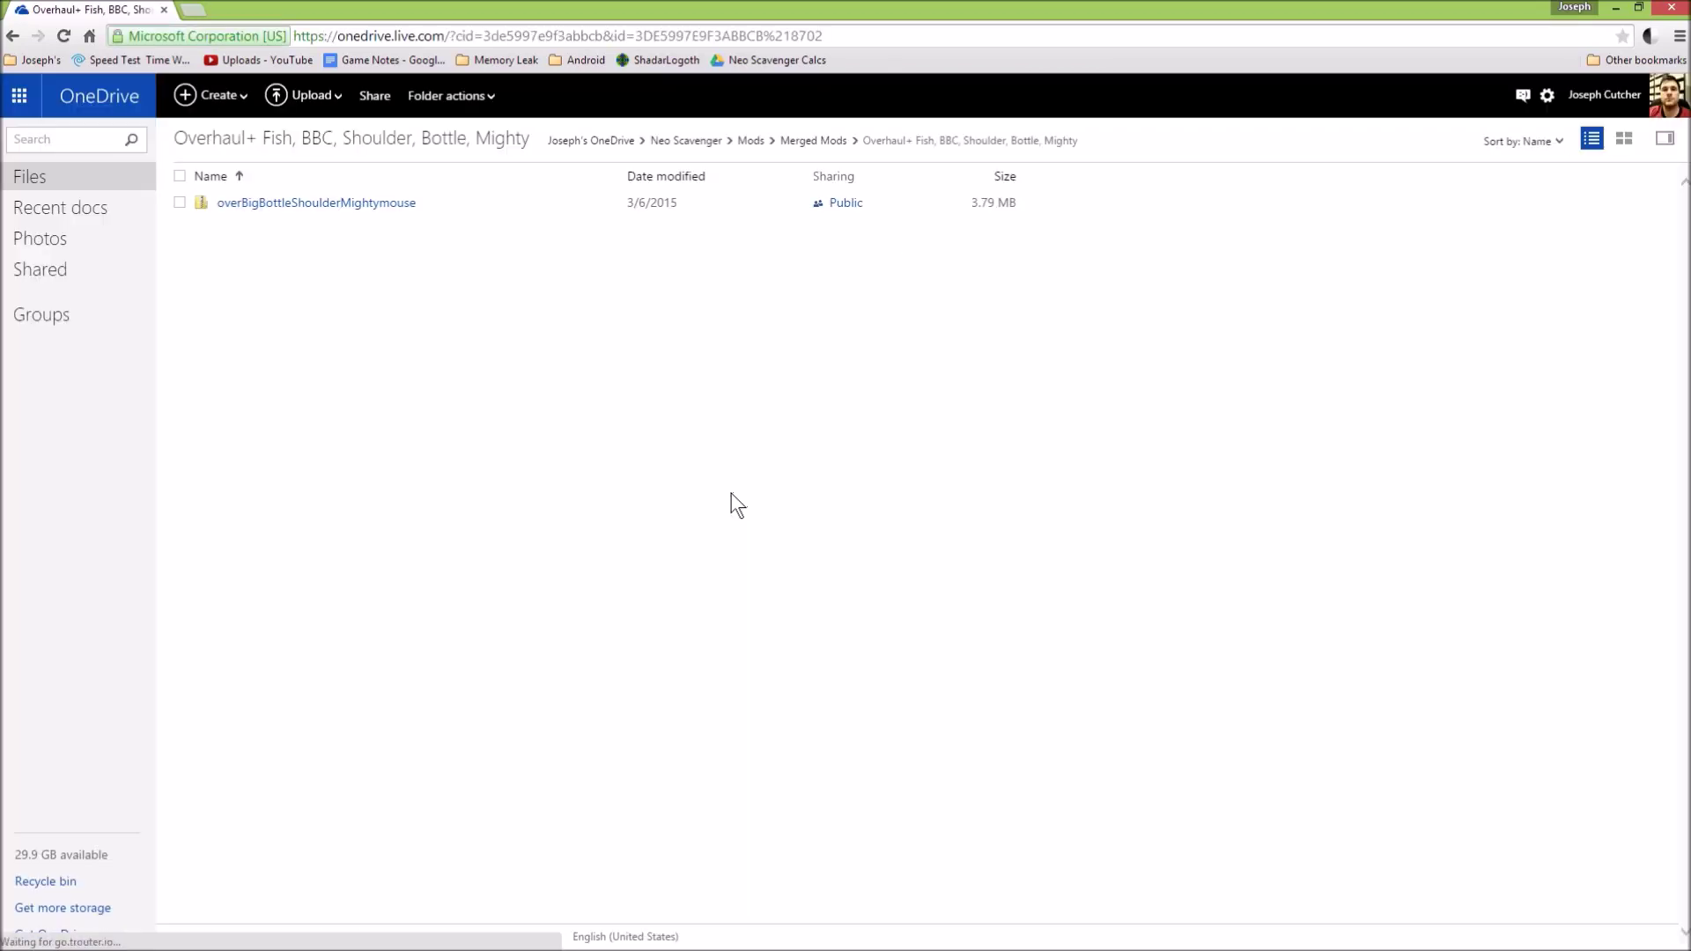
pyautogui.rightClick(278, 204)
pyautogui.click(326, 232)
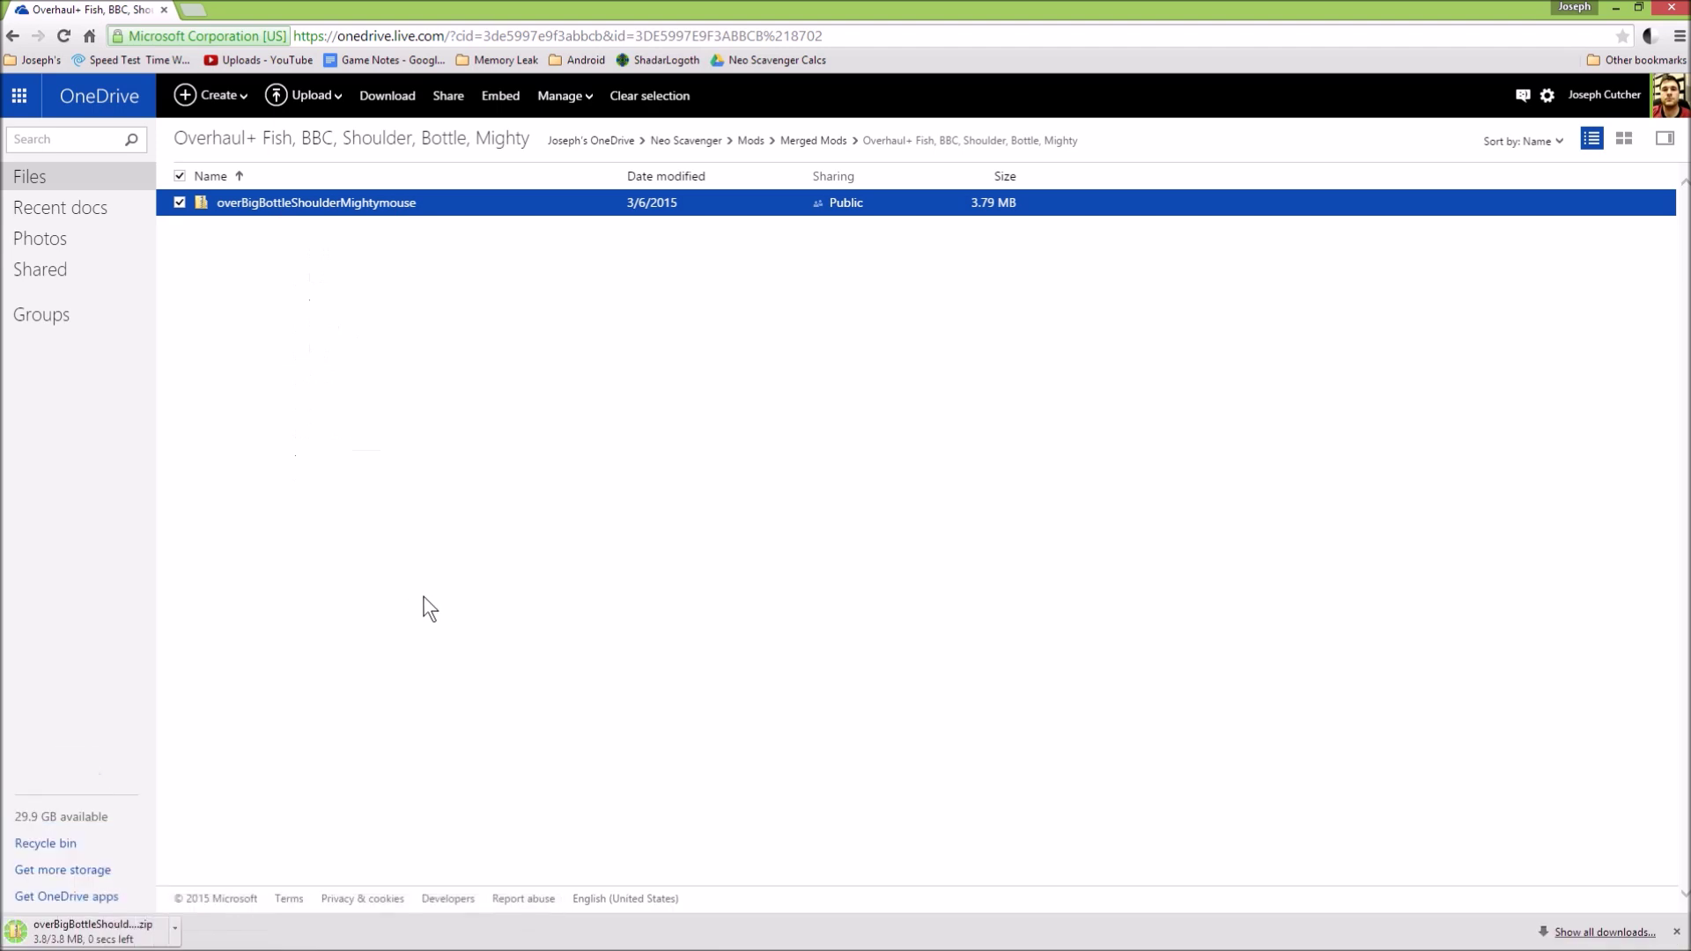
# Place the downloaded overBigBottleShoulderMightymouse.zip in the NEO Scavenger folder inside Steam's common folder.
pyautogui.click(88, 931)
pyautogui.press('BackSpace')
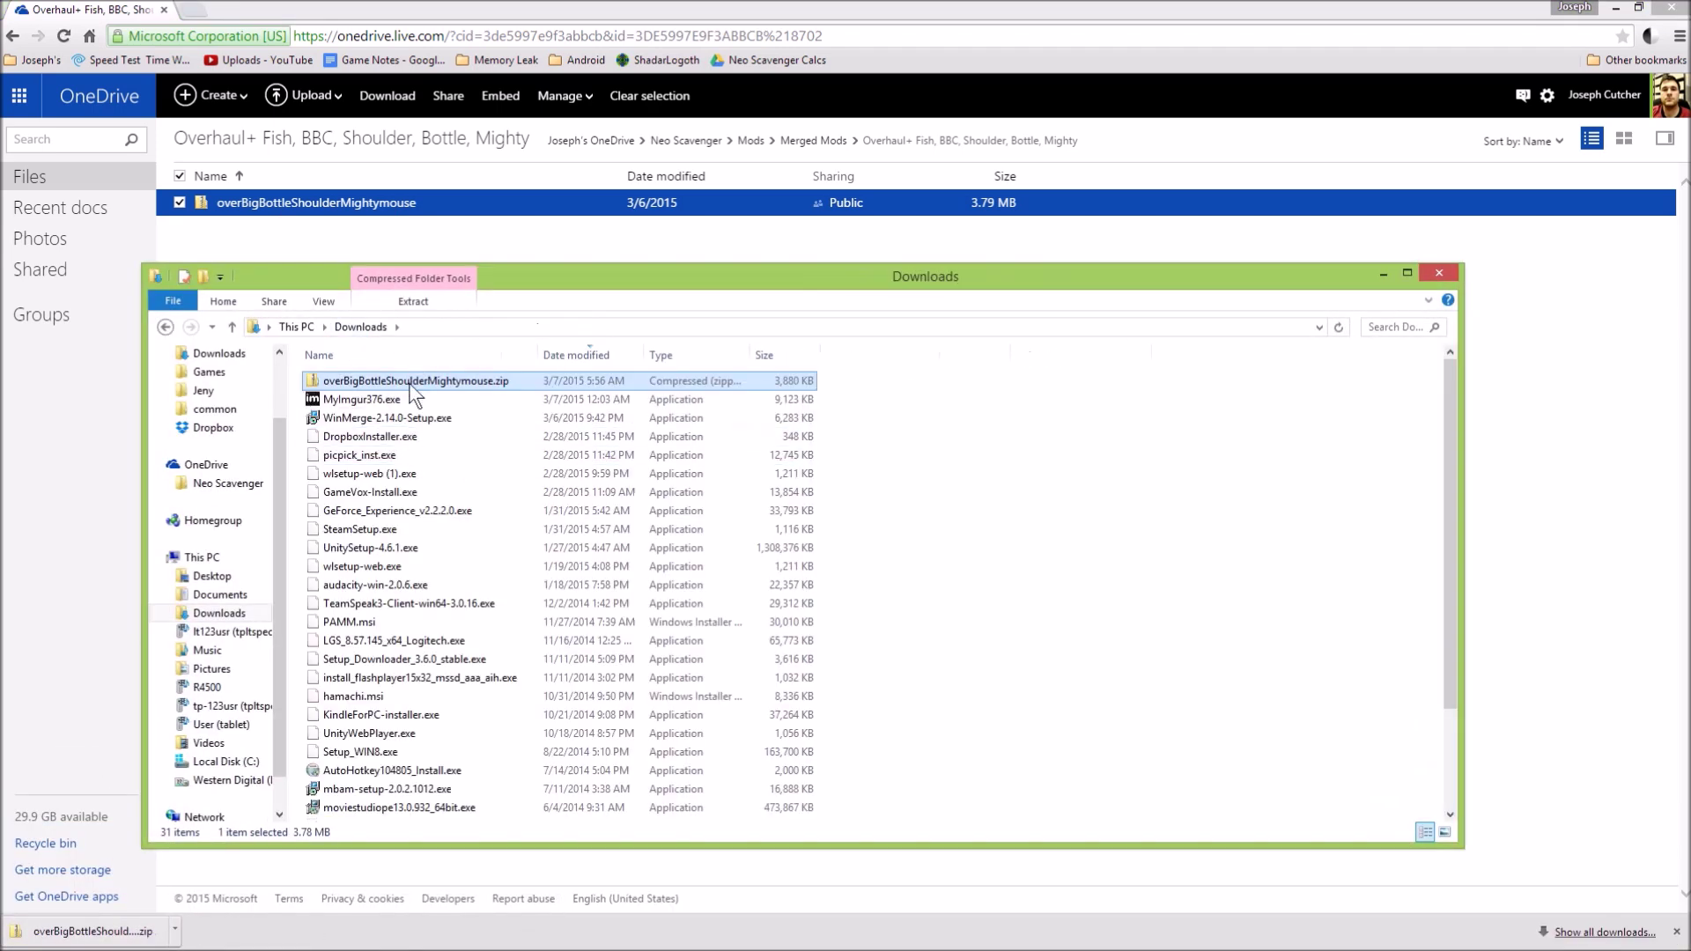
pyautogui.rightClick(412, 391)
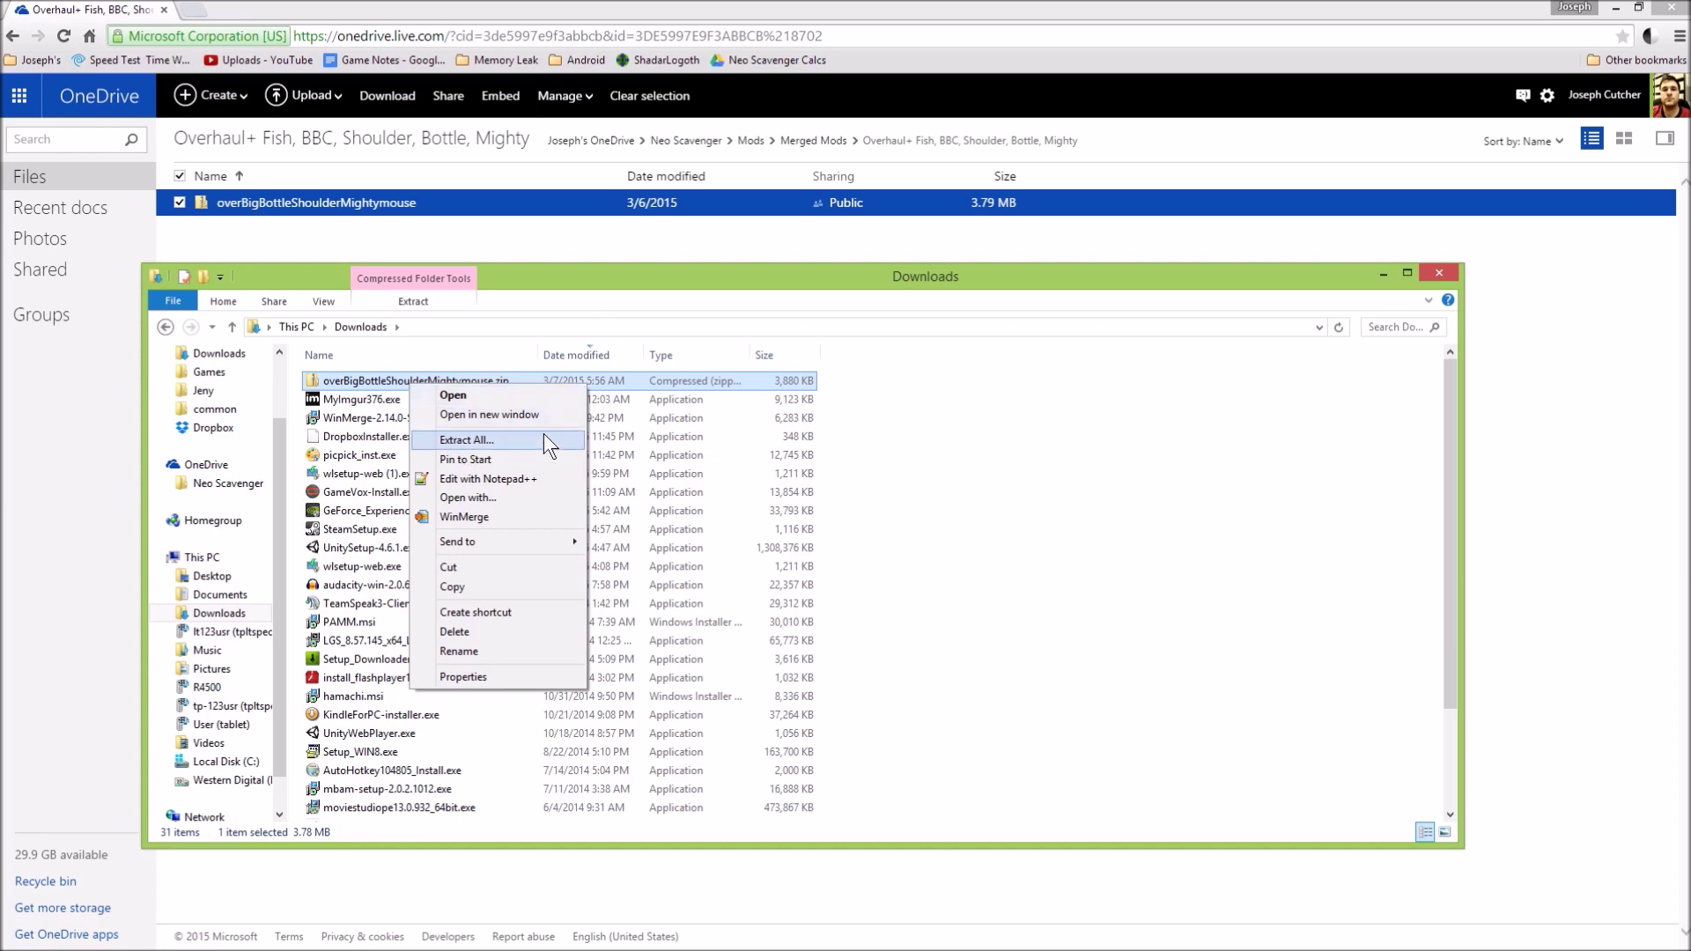
pyautogui.click(583, 284)
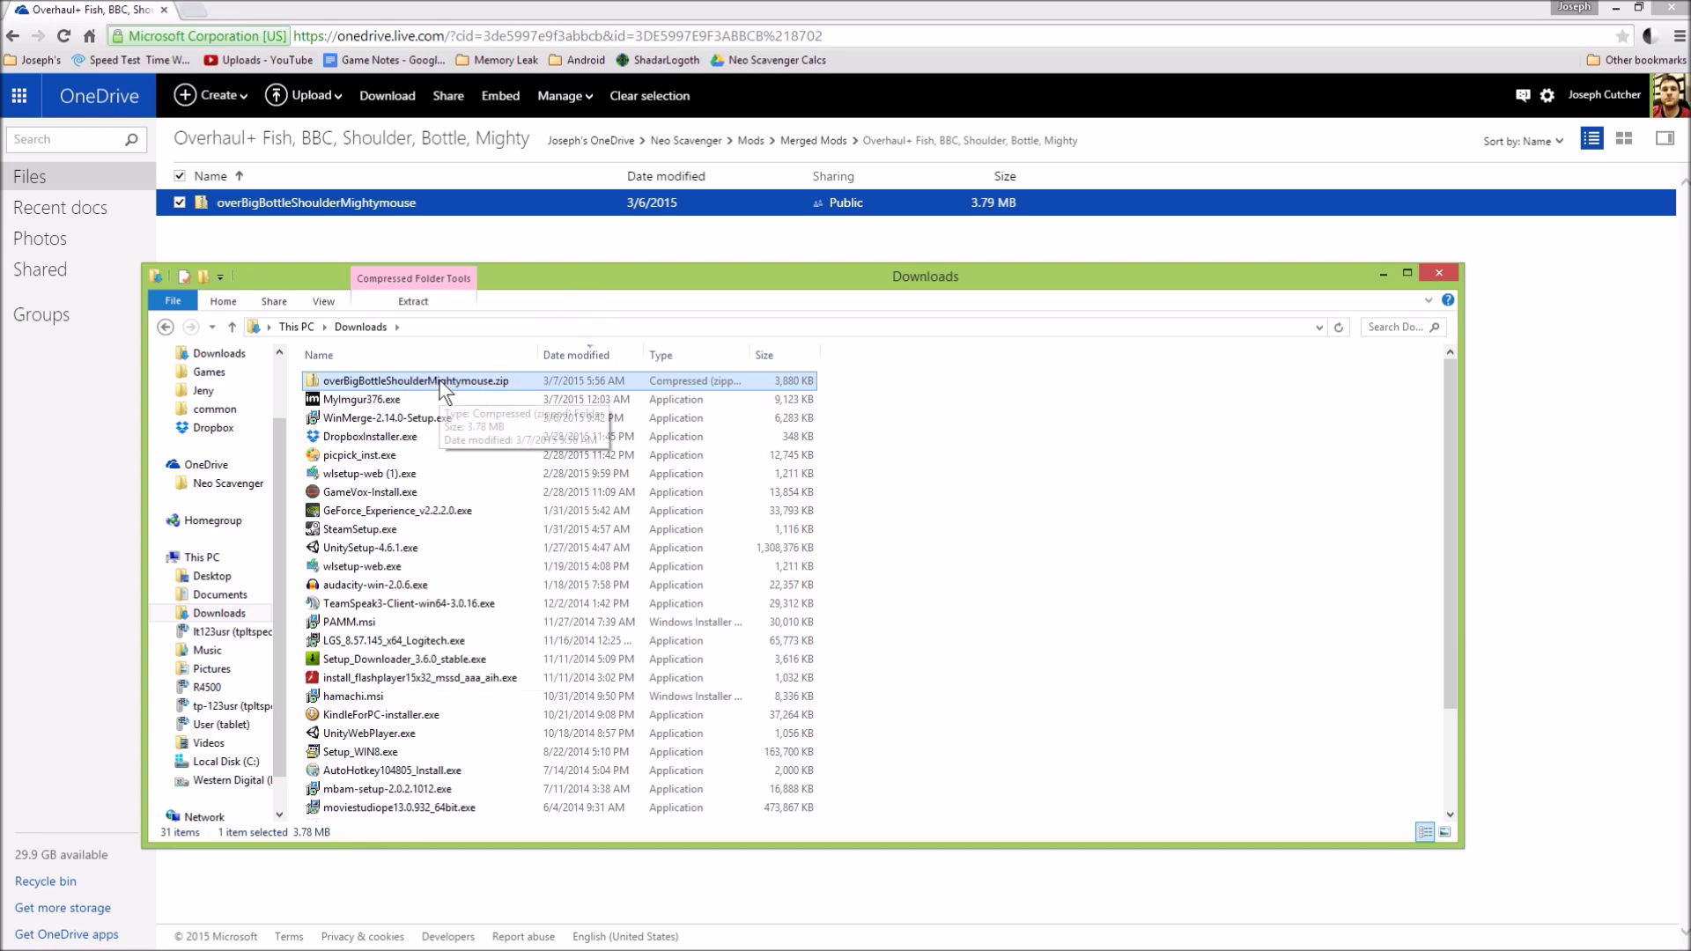
pyautogui.click(226, 413)
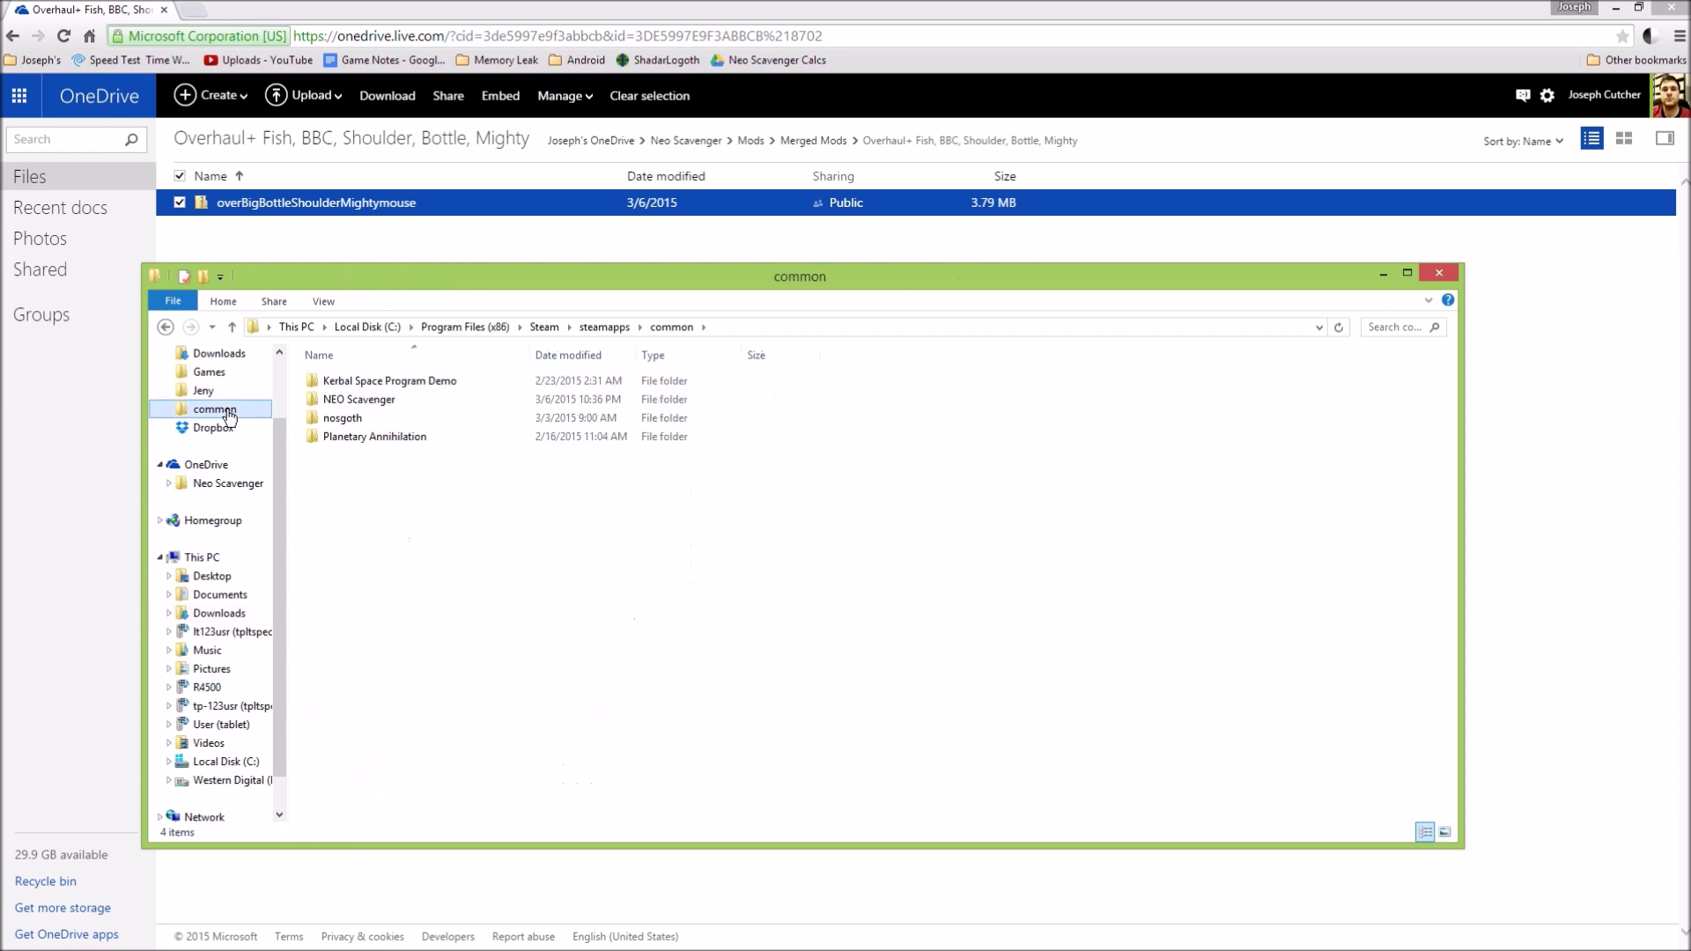
pyautogui.doubleClick(359, 399)
pyautogui.hotkey('ctrl', 'v')
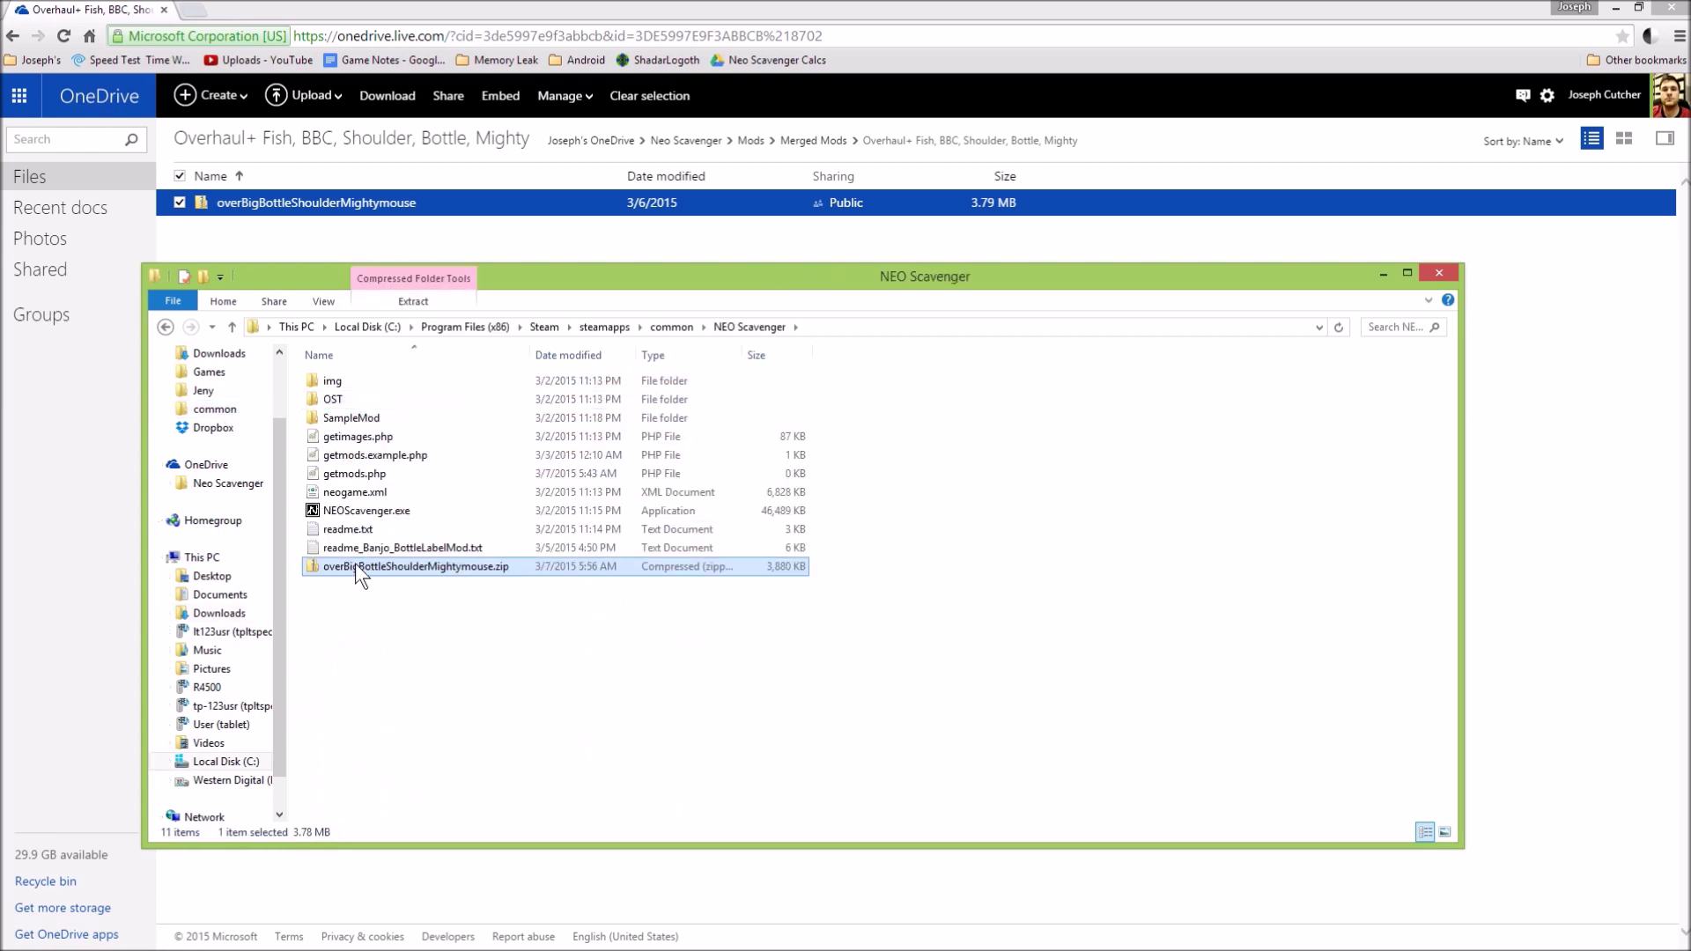
# Extract overBigBottleShoulderMightymouse.zip within the NEO Scavenger folder and delete the archive.
pyautogui.rightClick(356, 565)
pyautogui.click(437, 617)
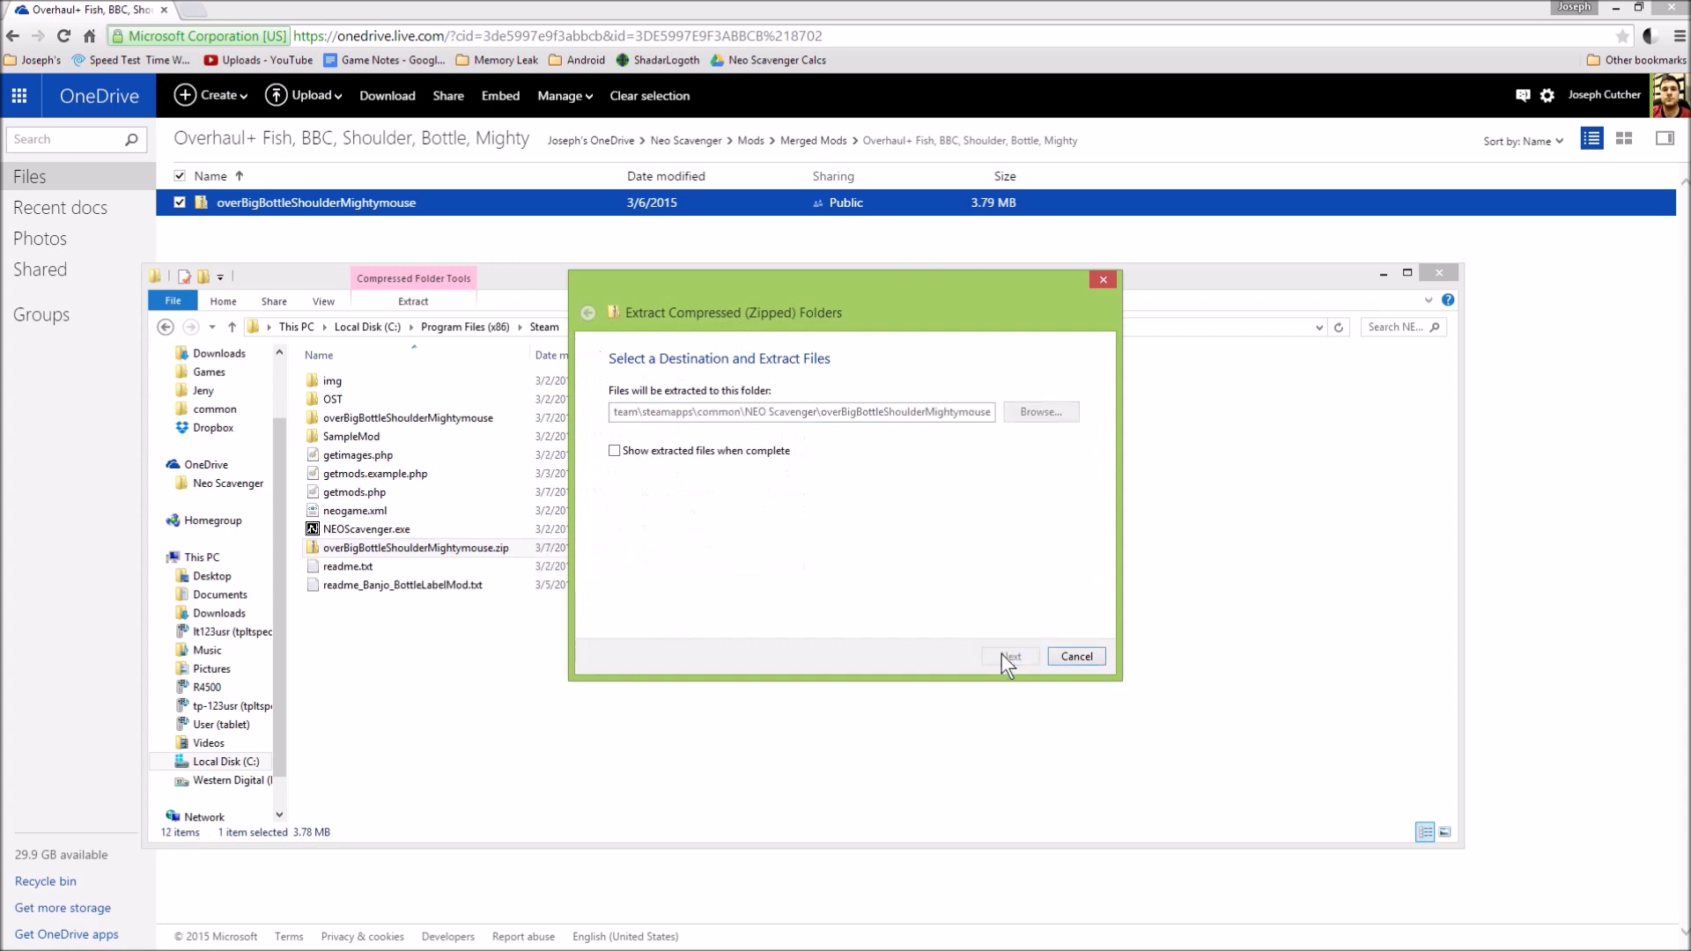
pyautogui.click(1001, 653)
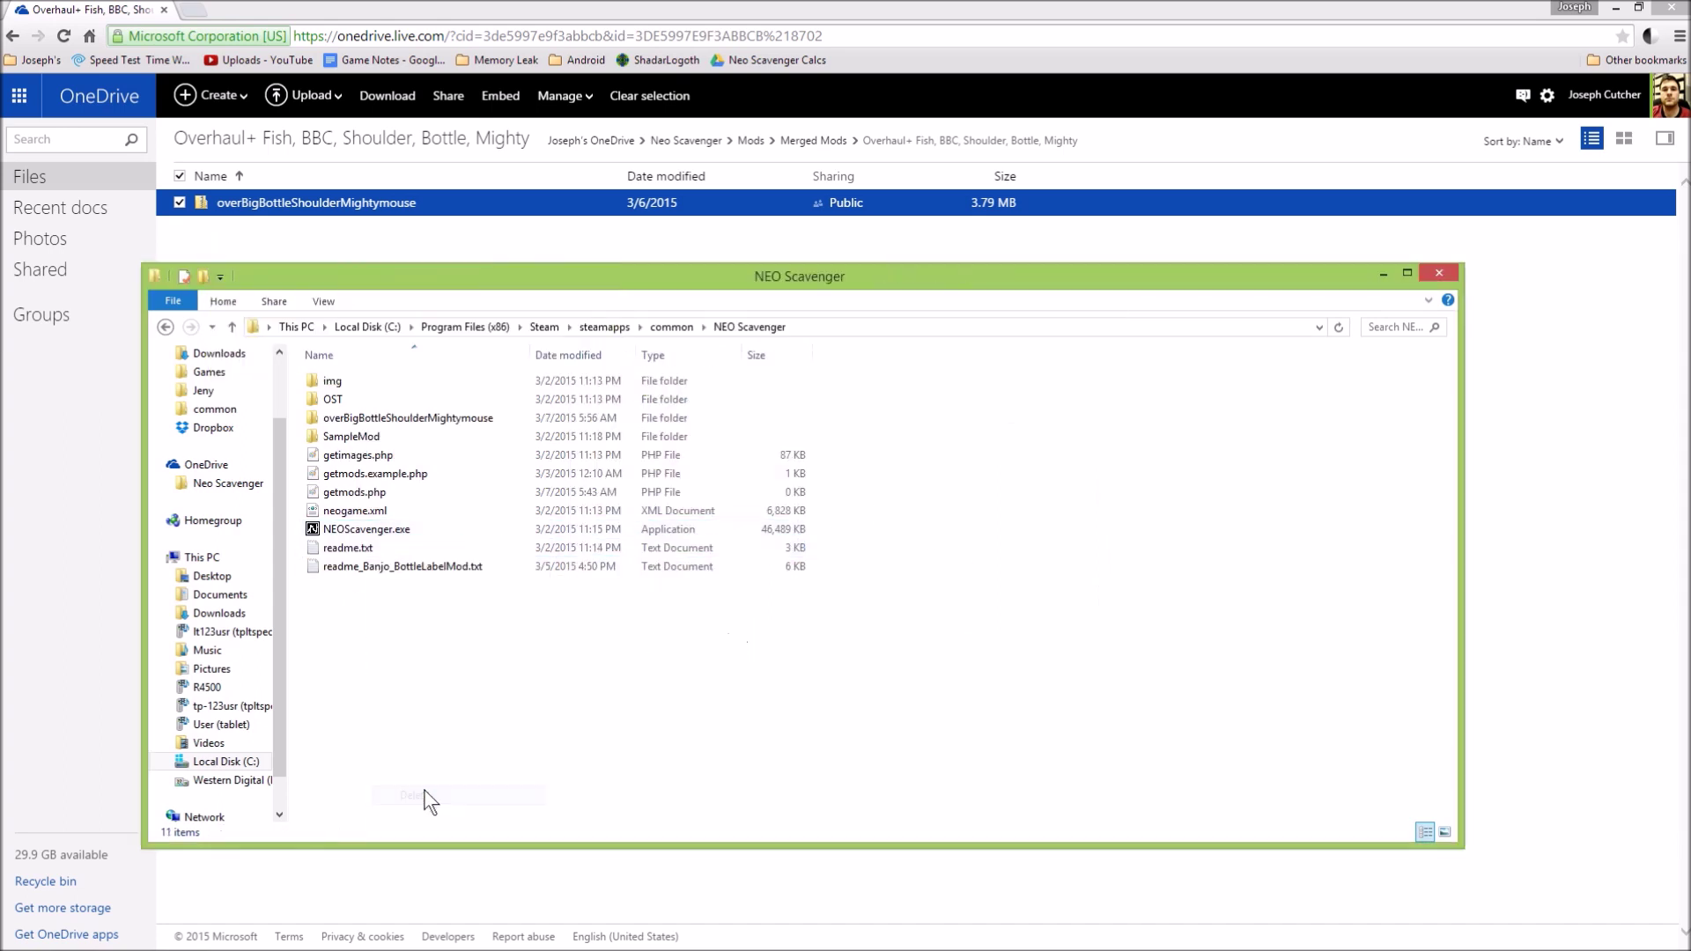
# Copy getmods.php from the nested overBigBottleShoulderMightymouse folder into the NEO Scavenger folder, replacing the existing file.
pyautogui.doubleClick(400, 419)
pyautogui.doubleClick(392, 387)
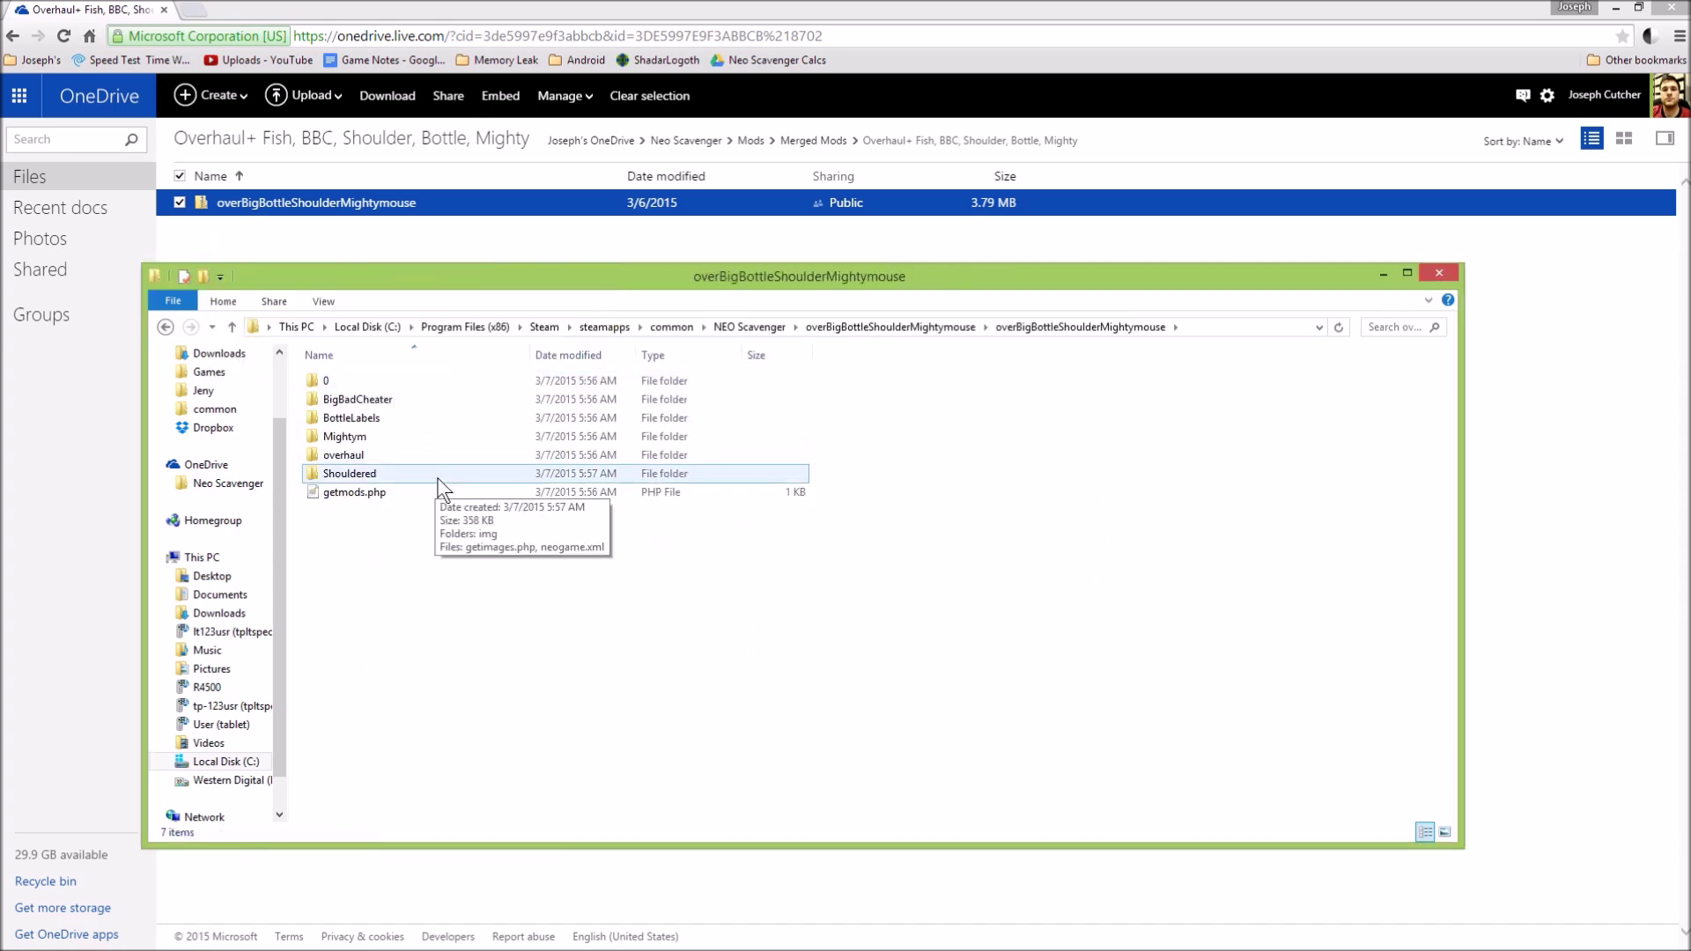
pyautogui.click(388, 498)
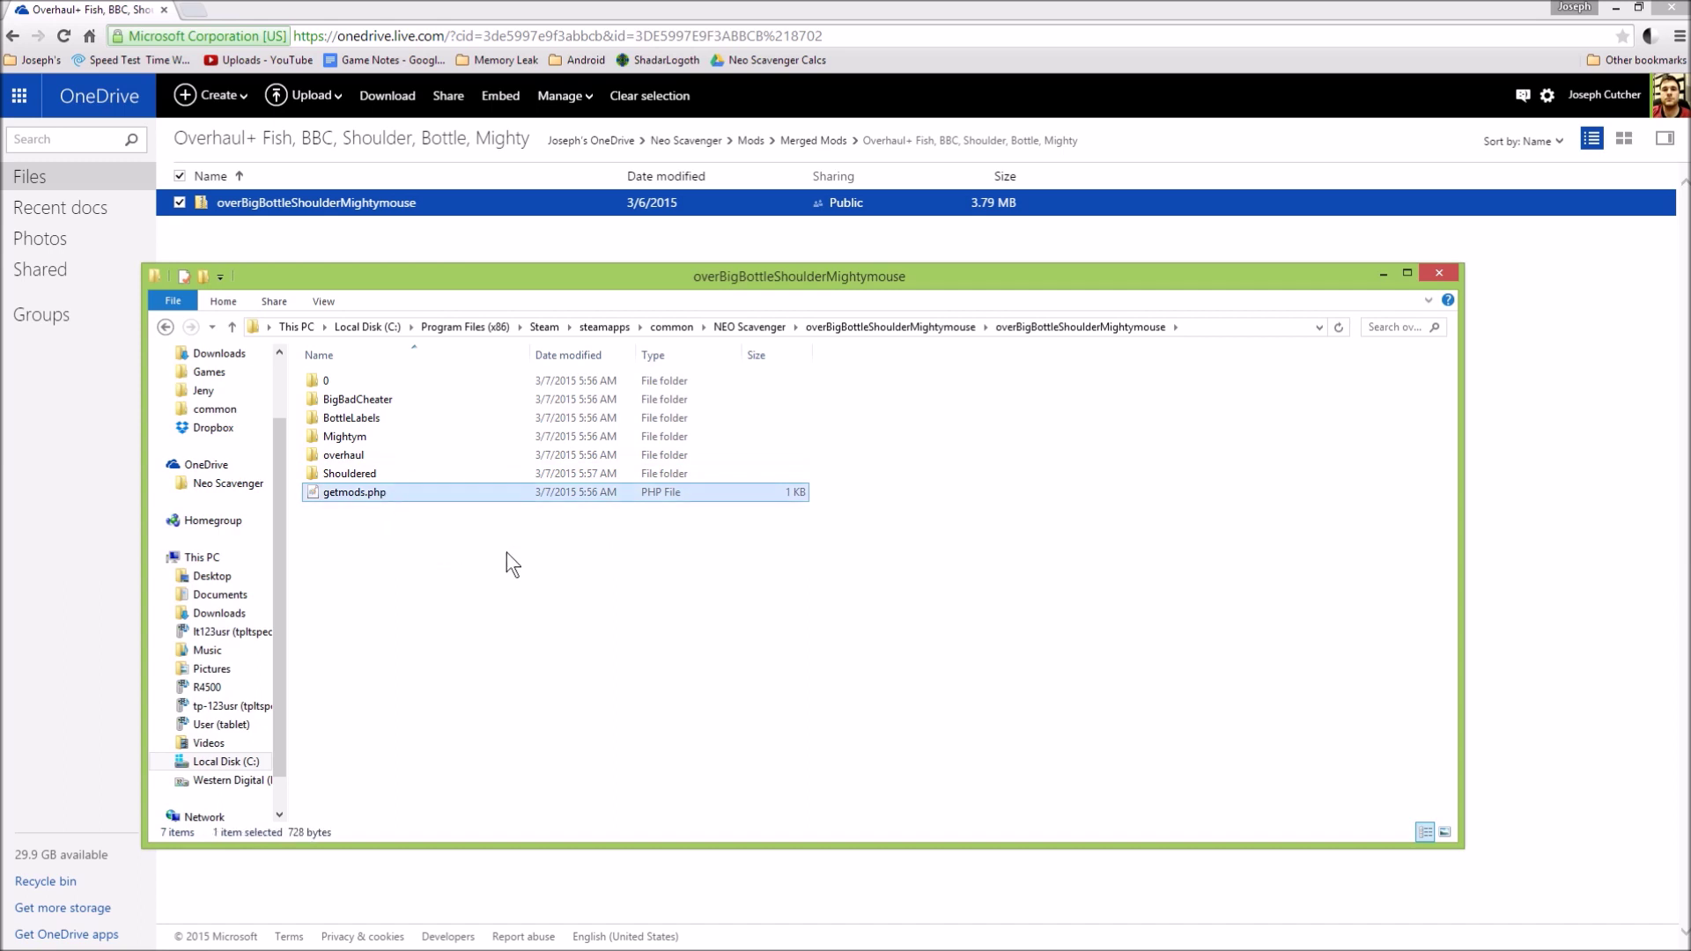
pyautogui.hotkey('ctrl', 'c')
pyautogui.hotkey('alt', 'Up')
pyautogui.hotkey('alt', 'Up')
pyautogui.hotkey('ctrl', 'v')
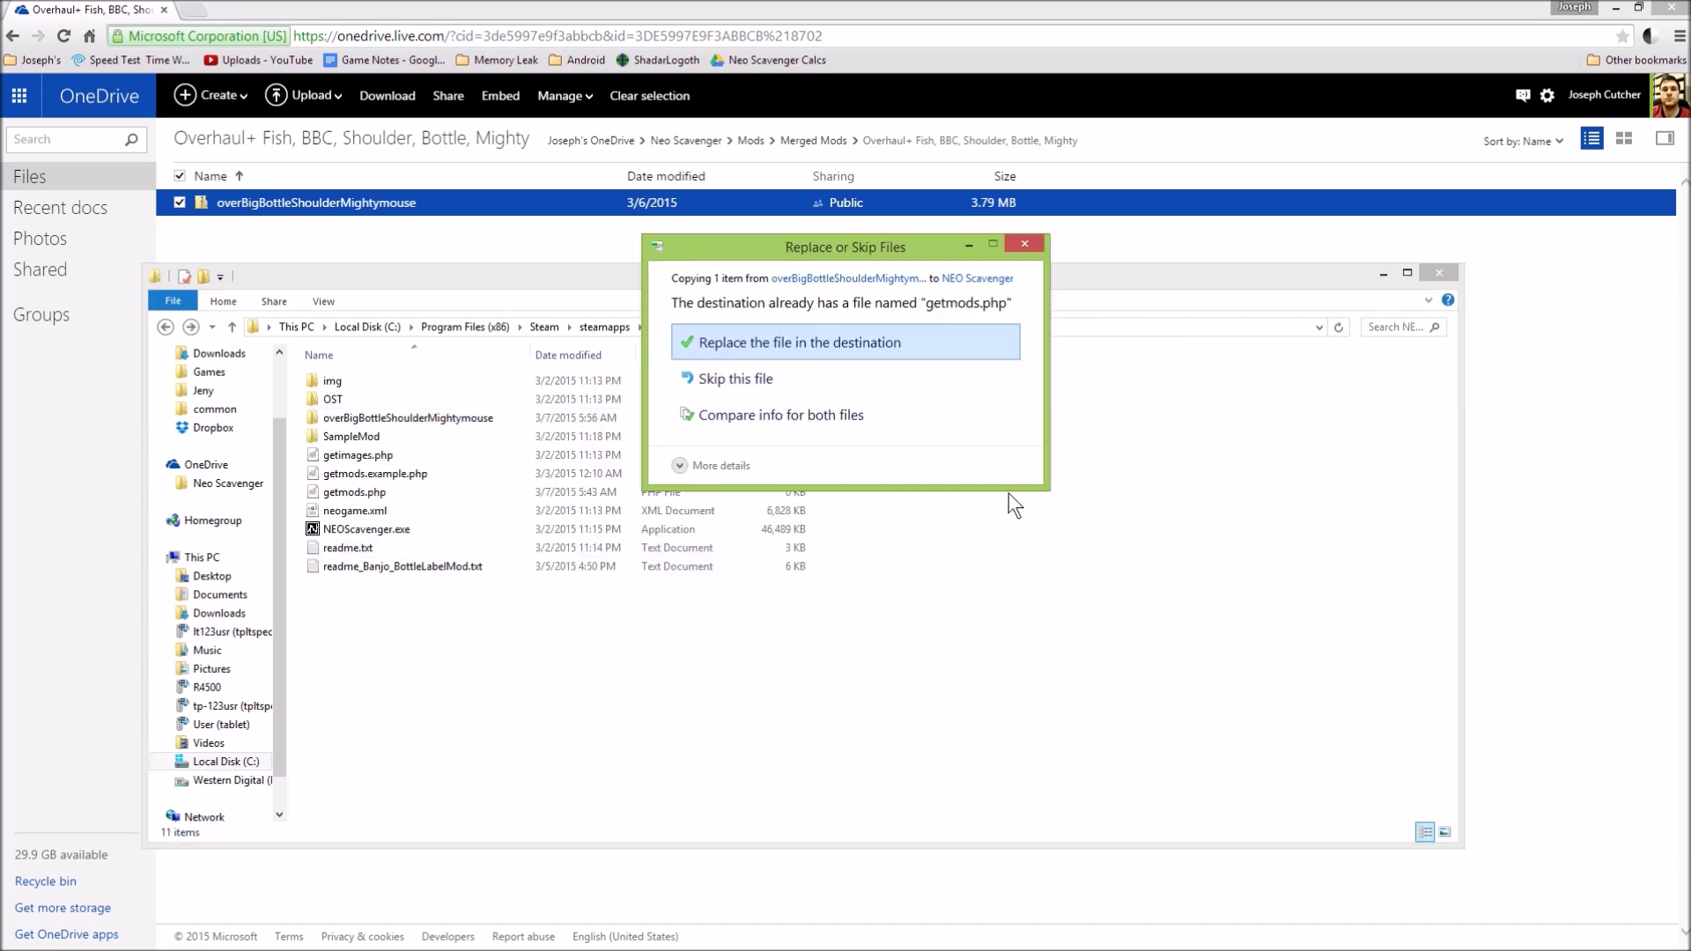
pyautogui.click(782, 341)
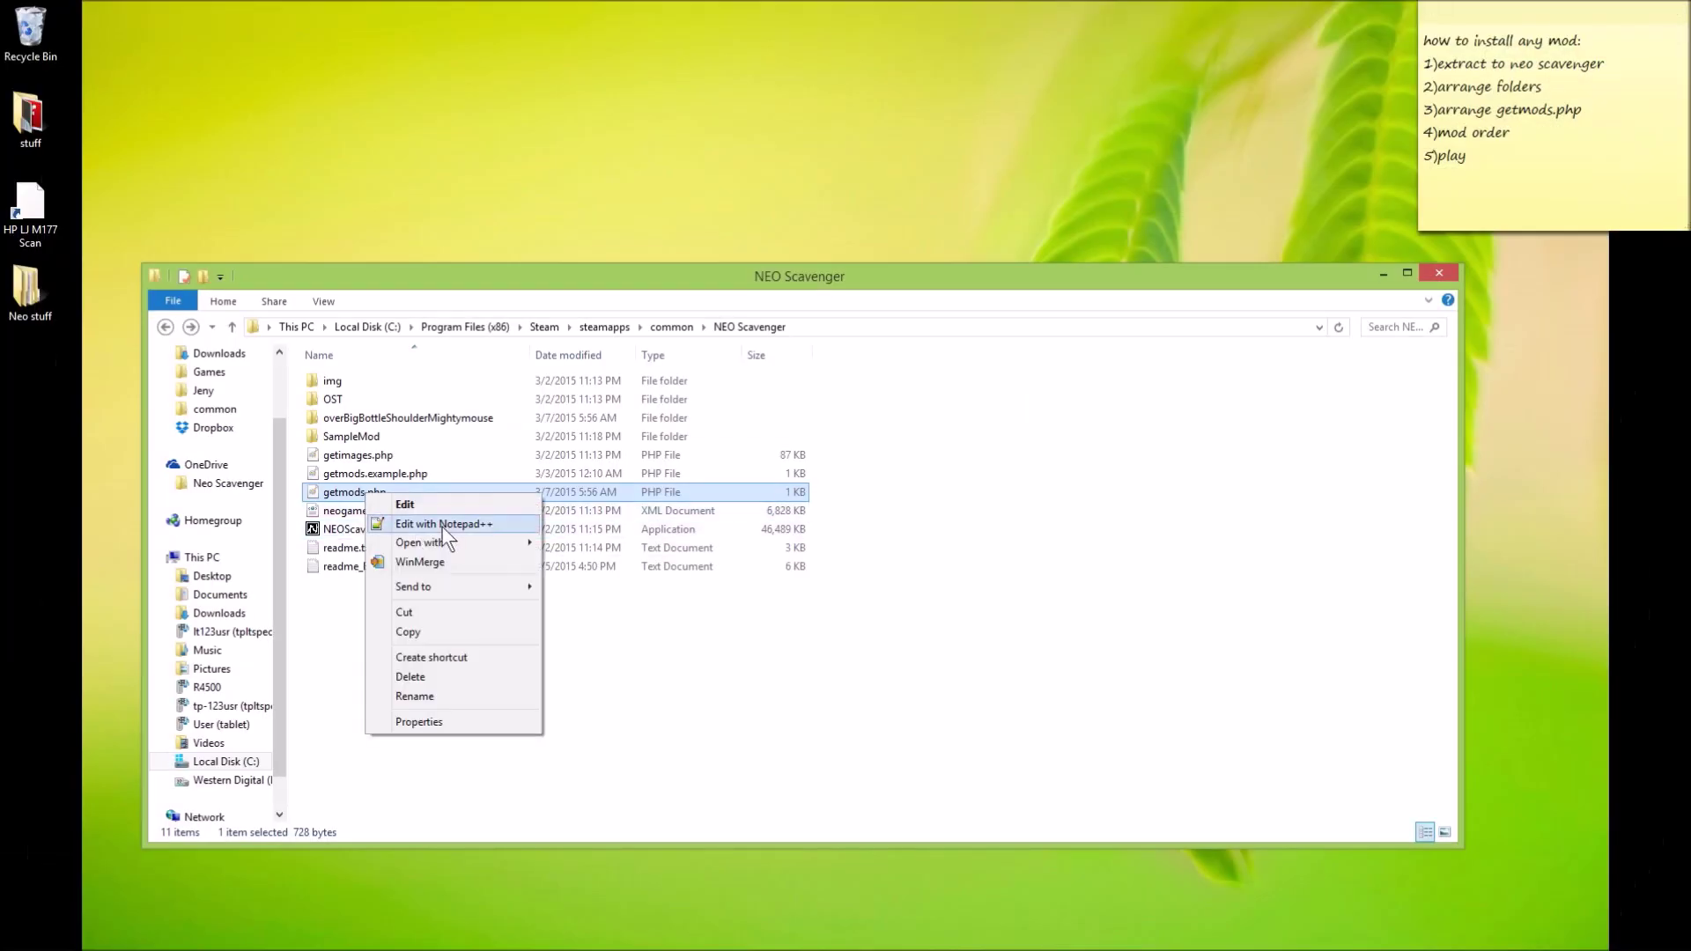
# Open the NEO Scavenger folder's getmods.php in Notepad++ and arrange it side by side with the folder window.
pyautogui.click(441, 526)
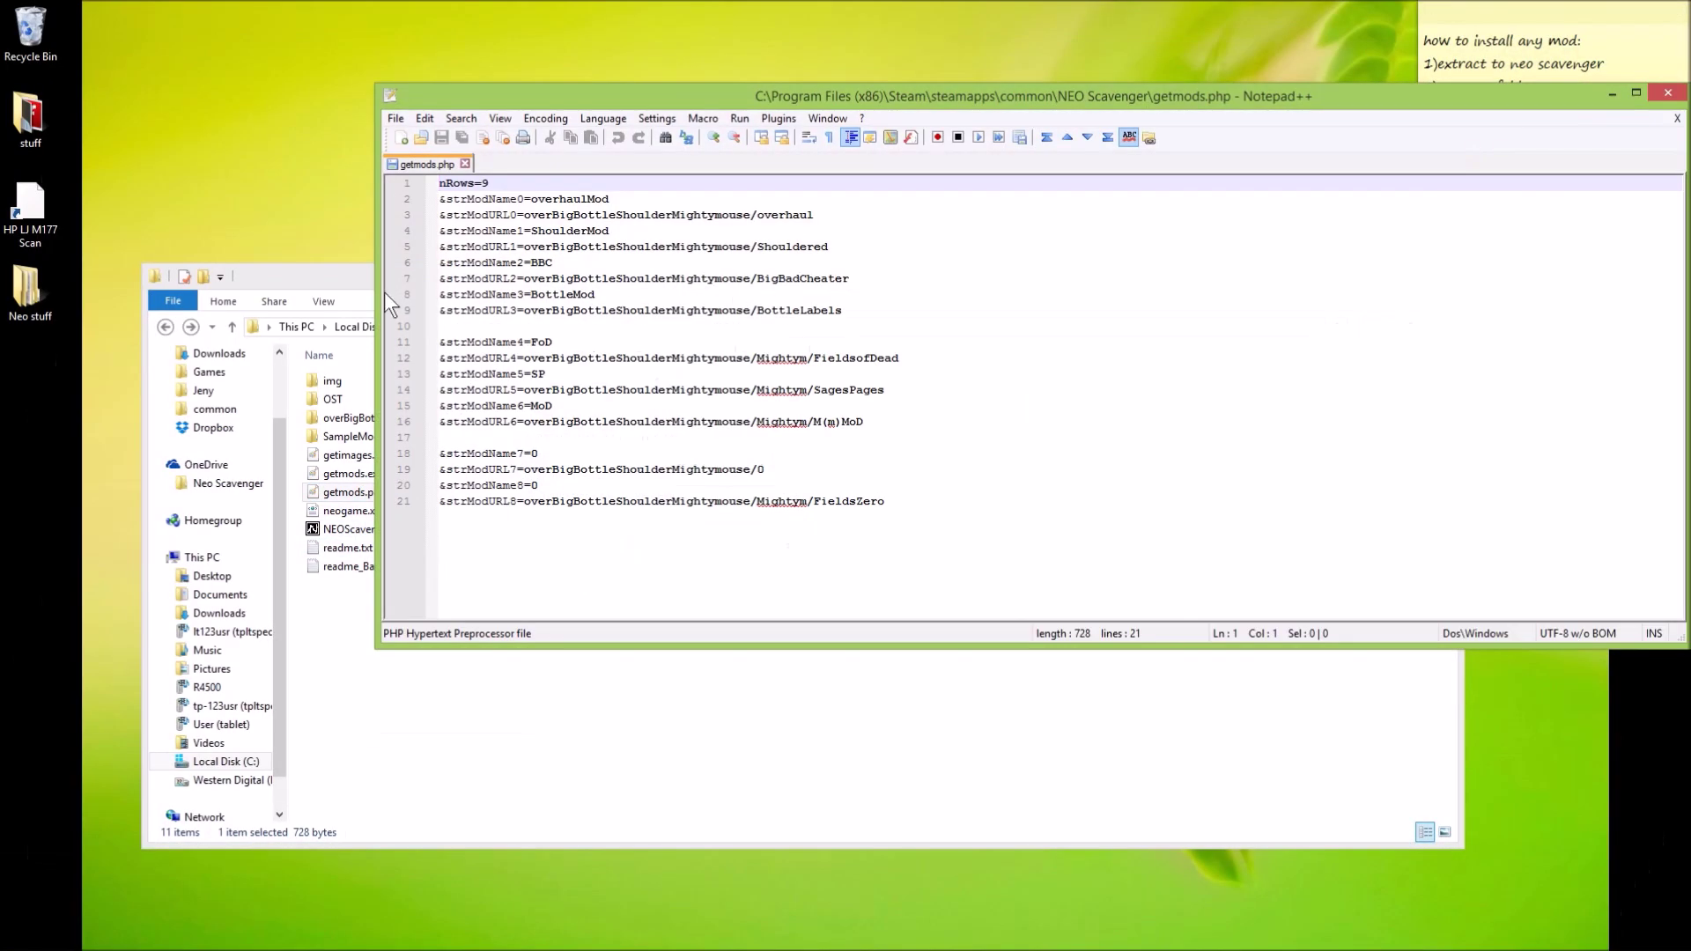
pyautogui.moveTo(1345, 94); pyautogui.dragTo(1371, 266)
pyautogui.moveTo(881, 277); pyautogui.dragTo(773, 314)
pyautogui.moveTo(1356, 347); pyautogui.dragTo(978, 346)
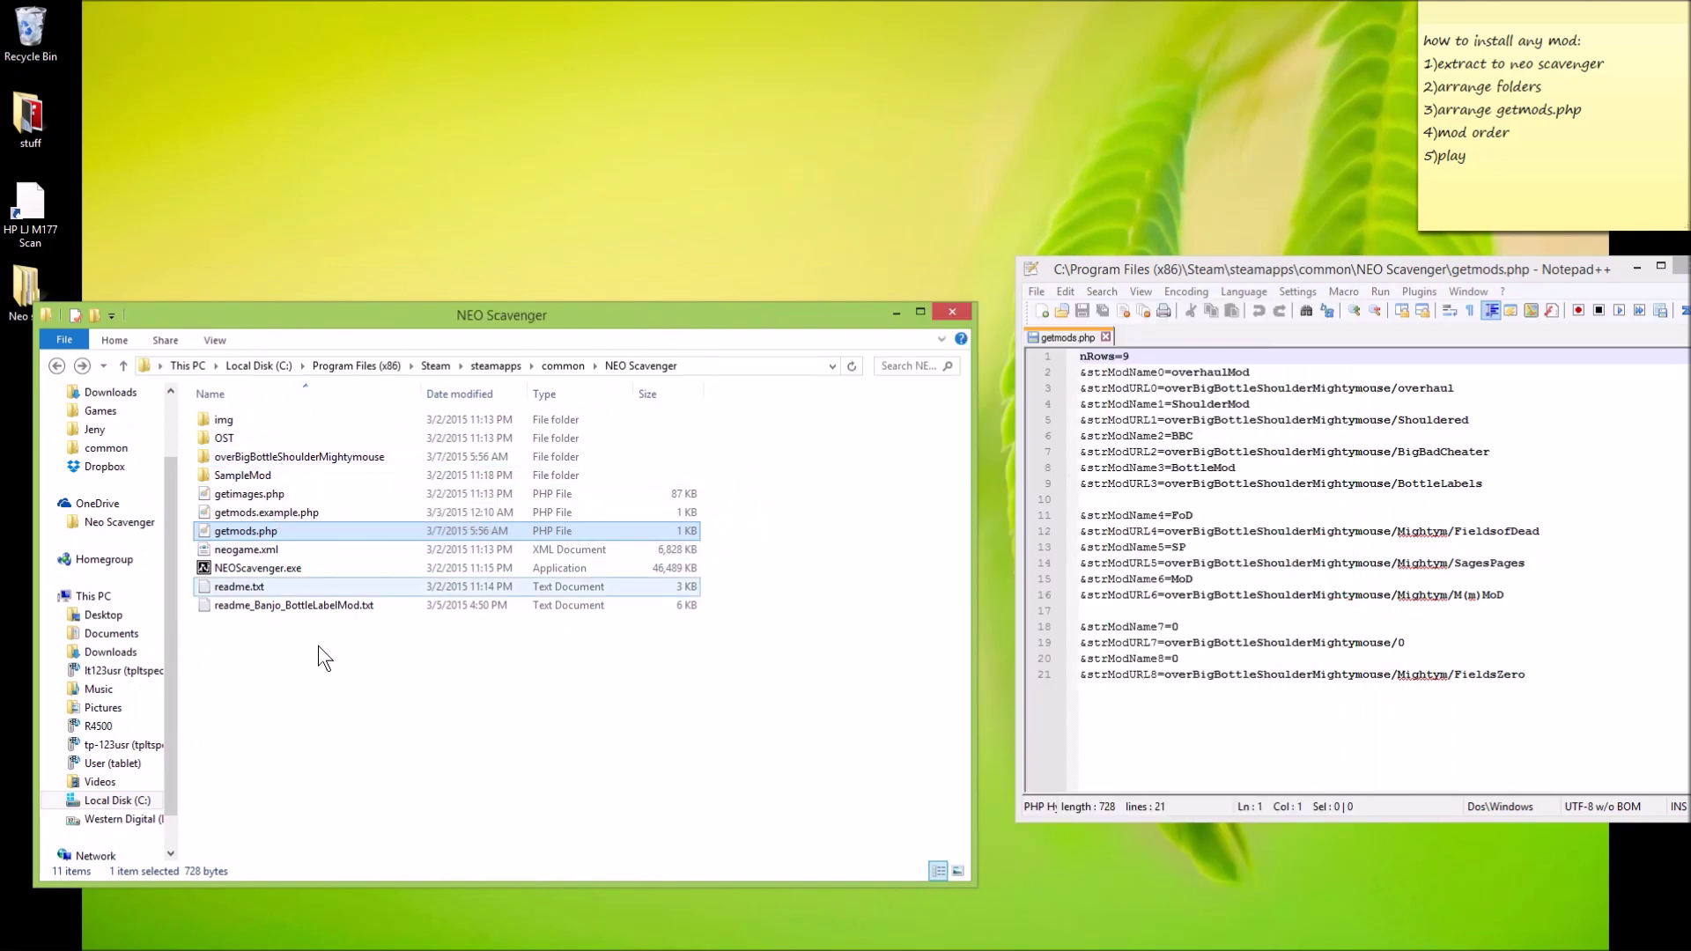
pyautogui.click(414, 775)
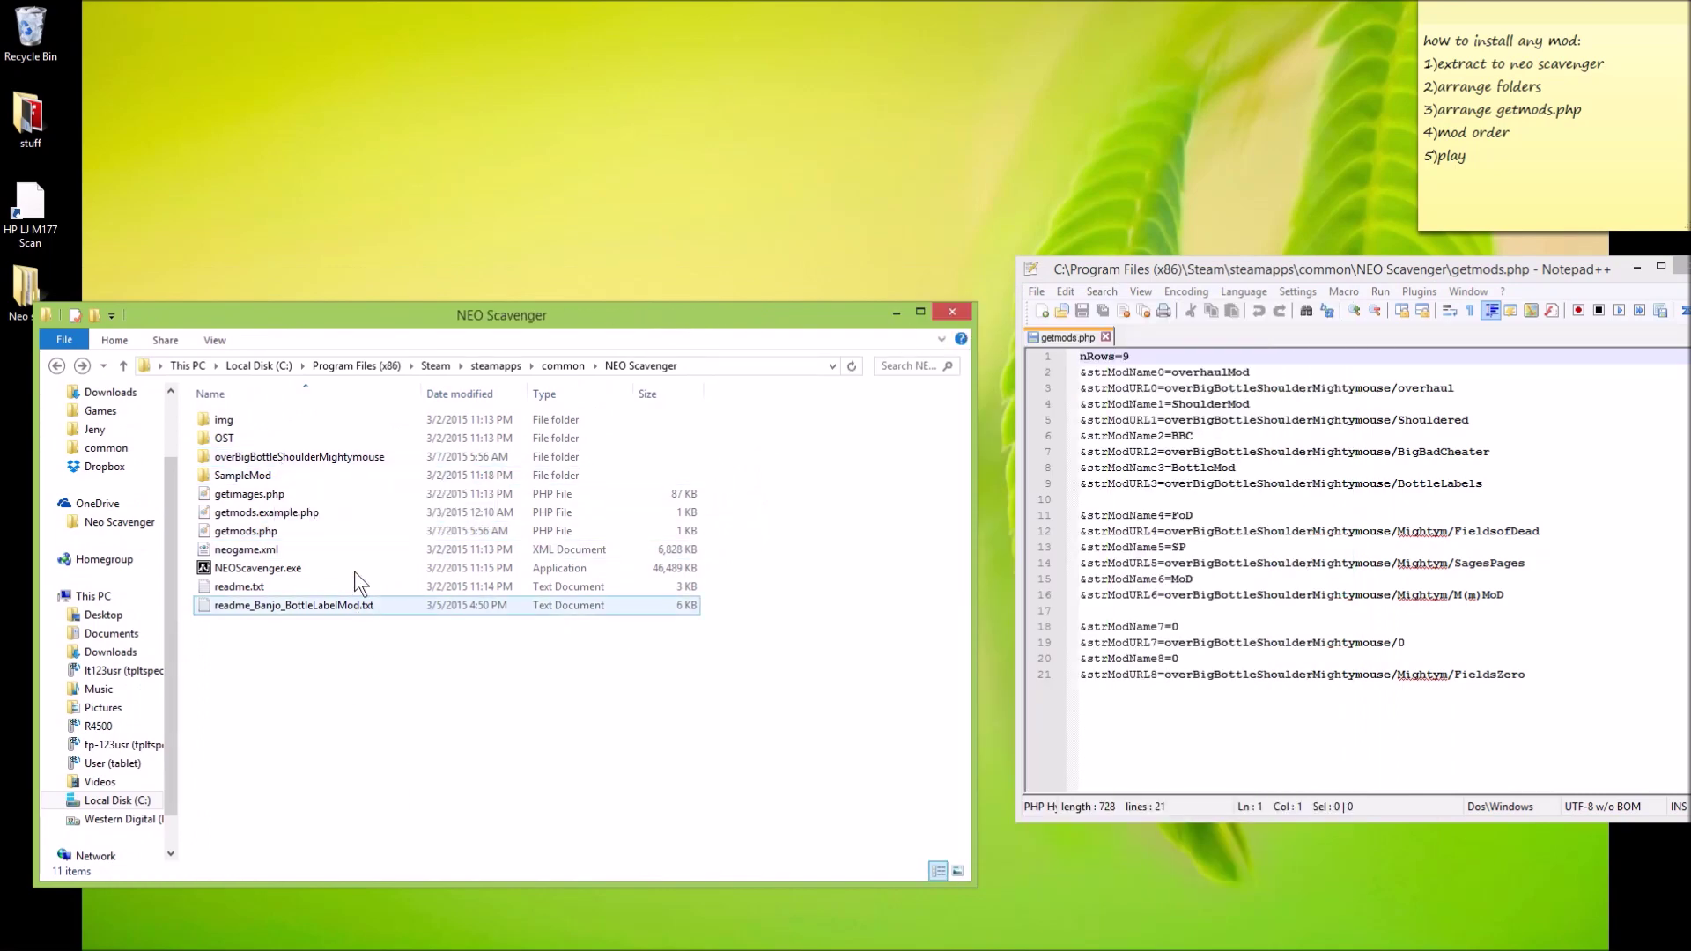
# Move the nested overBigBottleShoulderMightymouse folder up one level into the NEO Scavenger folder.
pyautogui.doubleClick(253, 461)
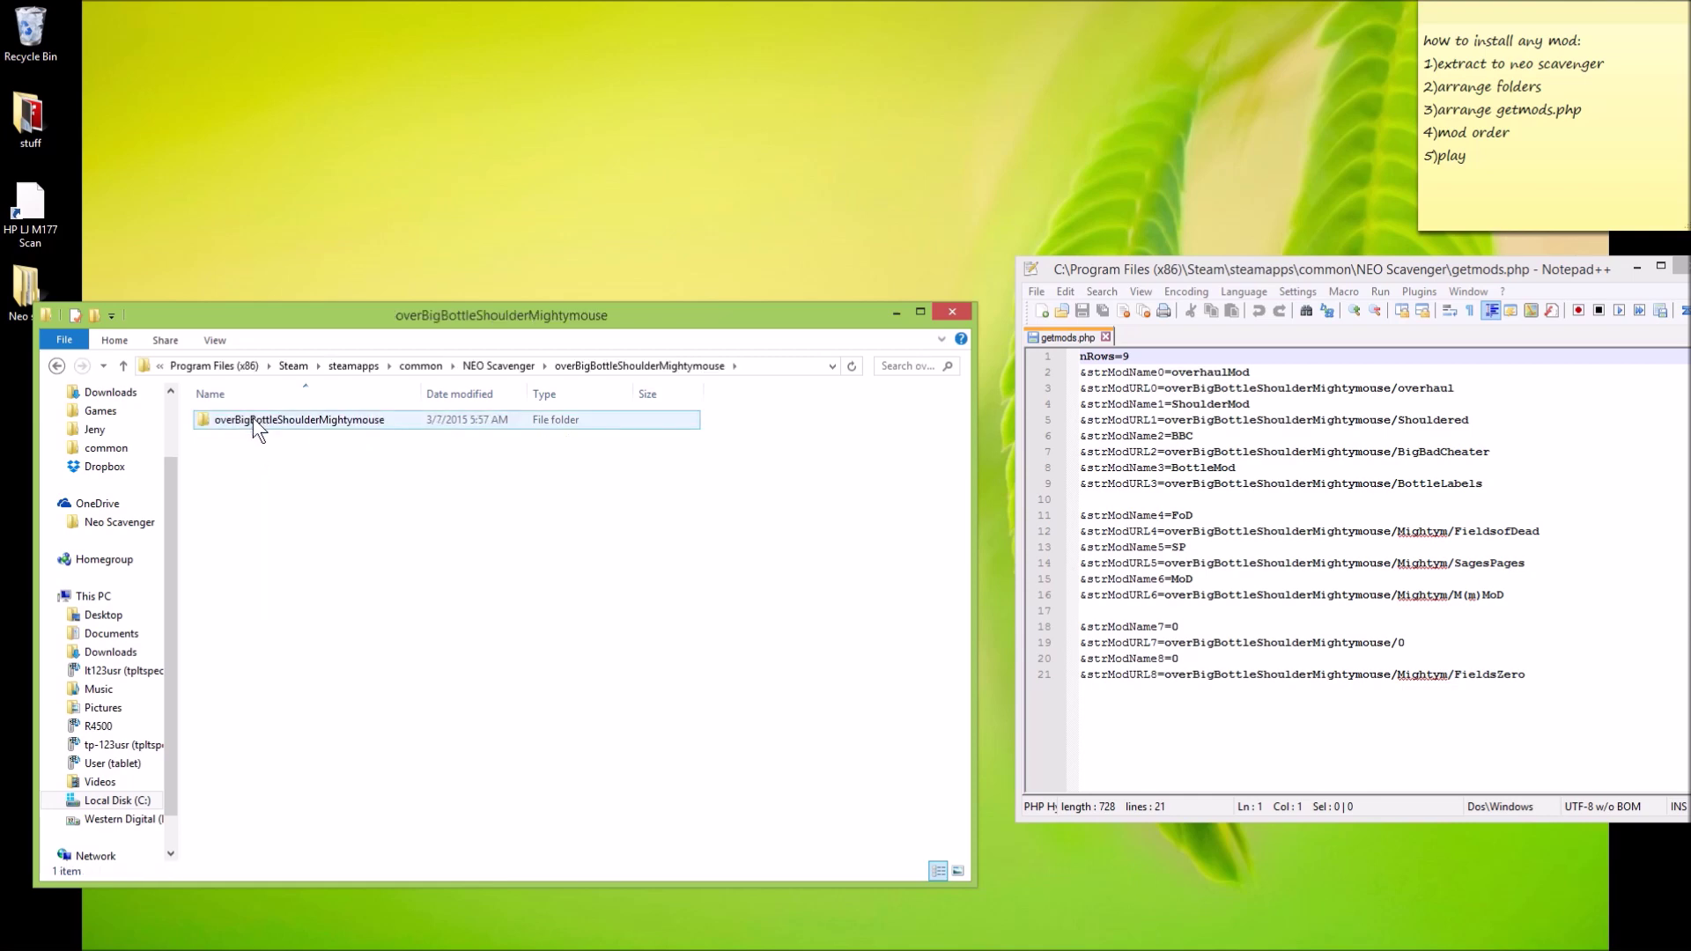
pyautogui.click(253, 421)
pyautogui.rightClick(251, 417)
pyautogui.click(319, 579)
pyautogui.press('BackSpace')
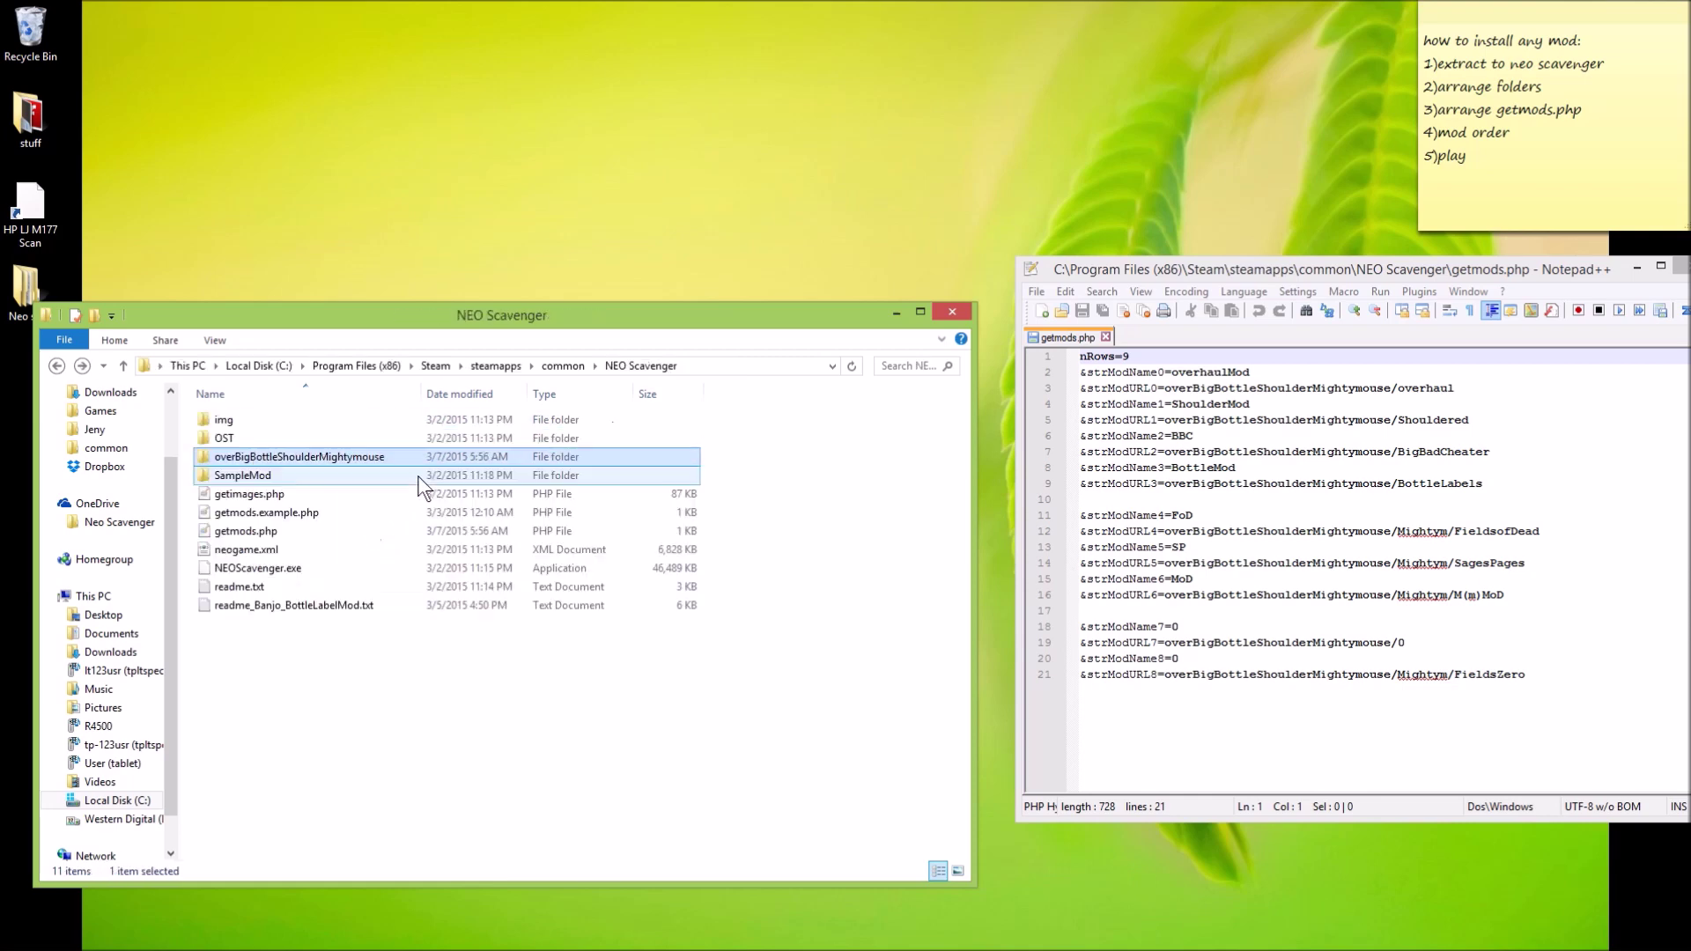
pyautogui.rightClick(311, 421)
pyautogui.click(399, 544)
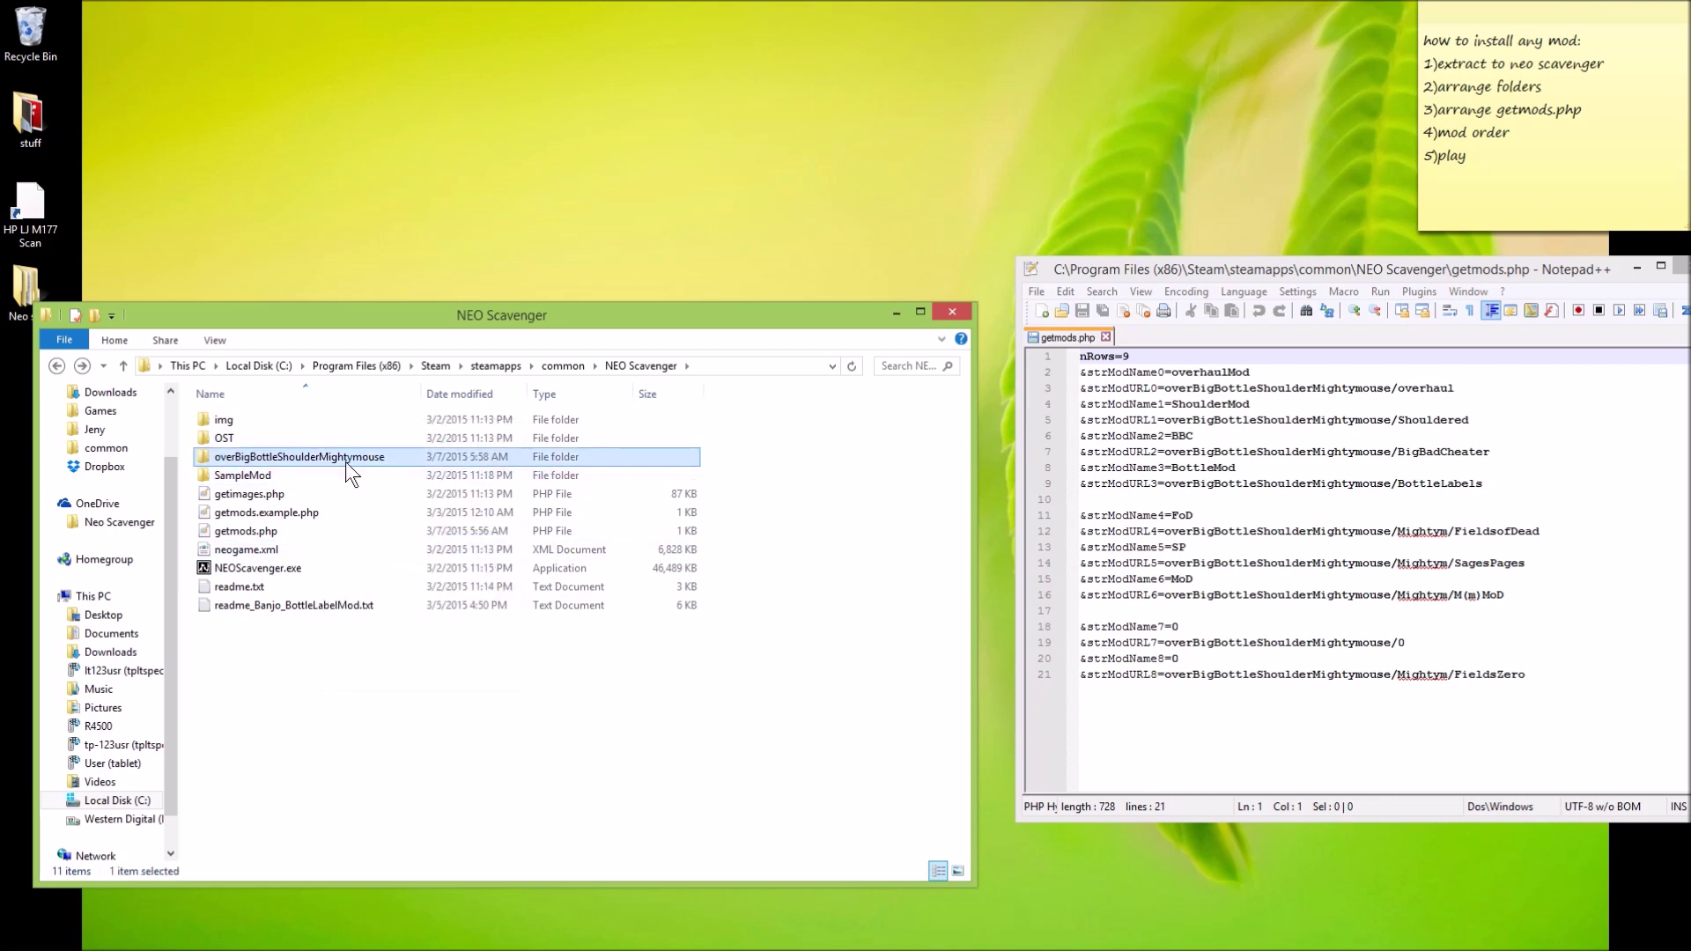
# Check the contents of the moved mod folder, test how NEO Scavenger loads the mods, and close the game.
pyautogui.doubleClick(291, 460)
pyautogui.press('BackSpace')
pyautogui.click(315, 627)
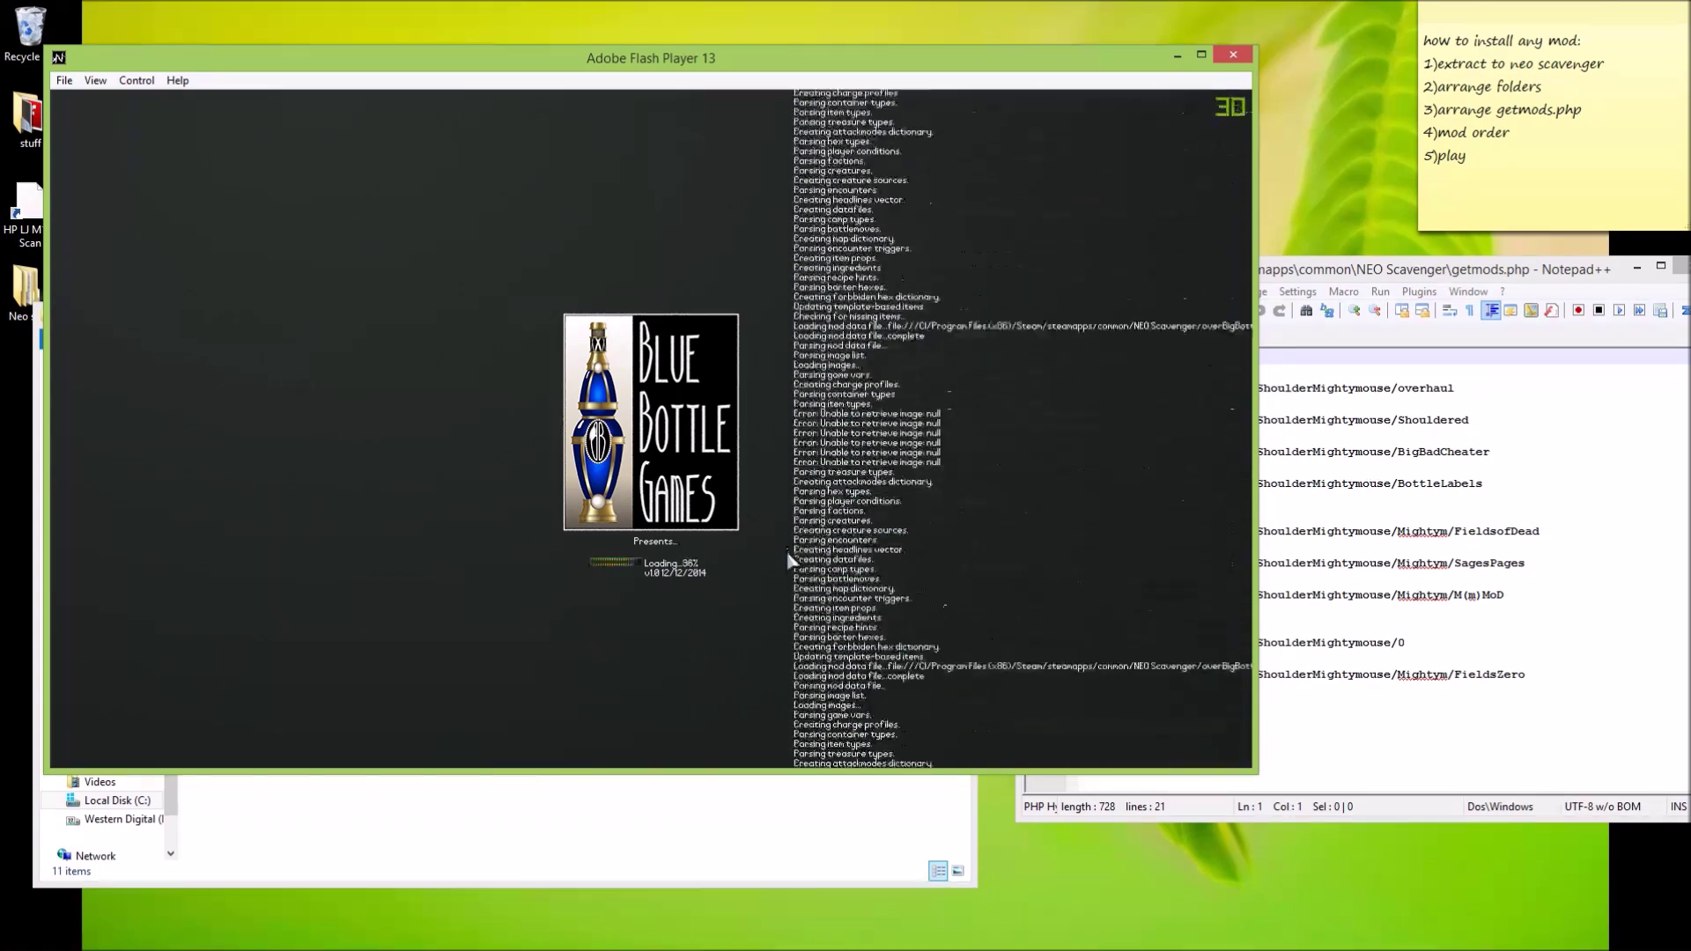
pyautogui.click(1245, 50)
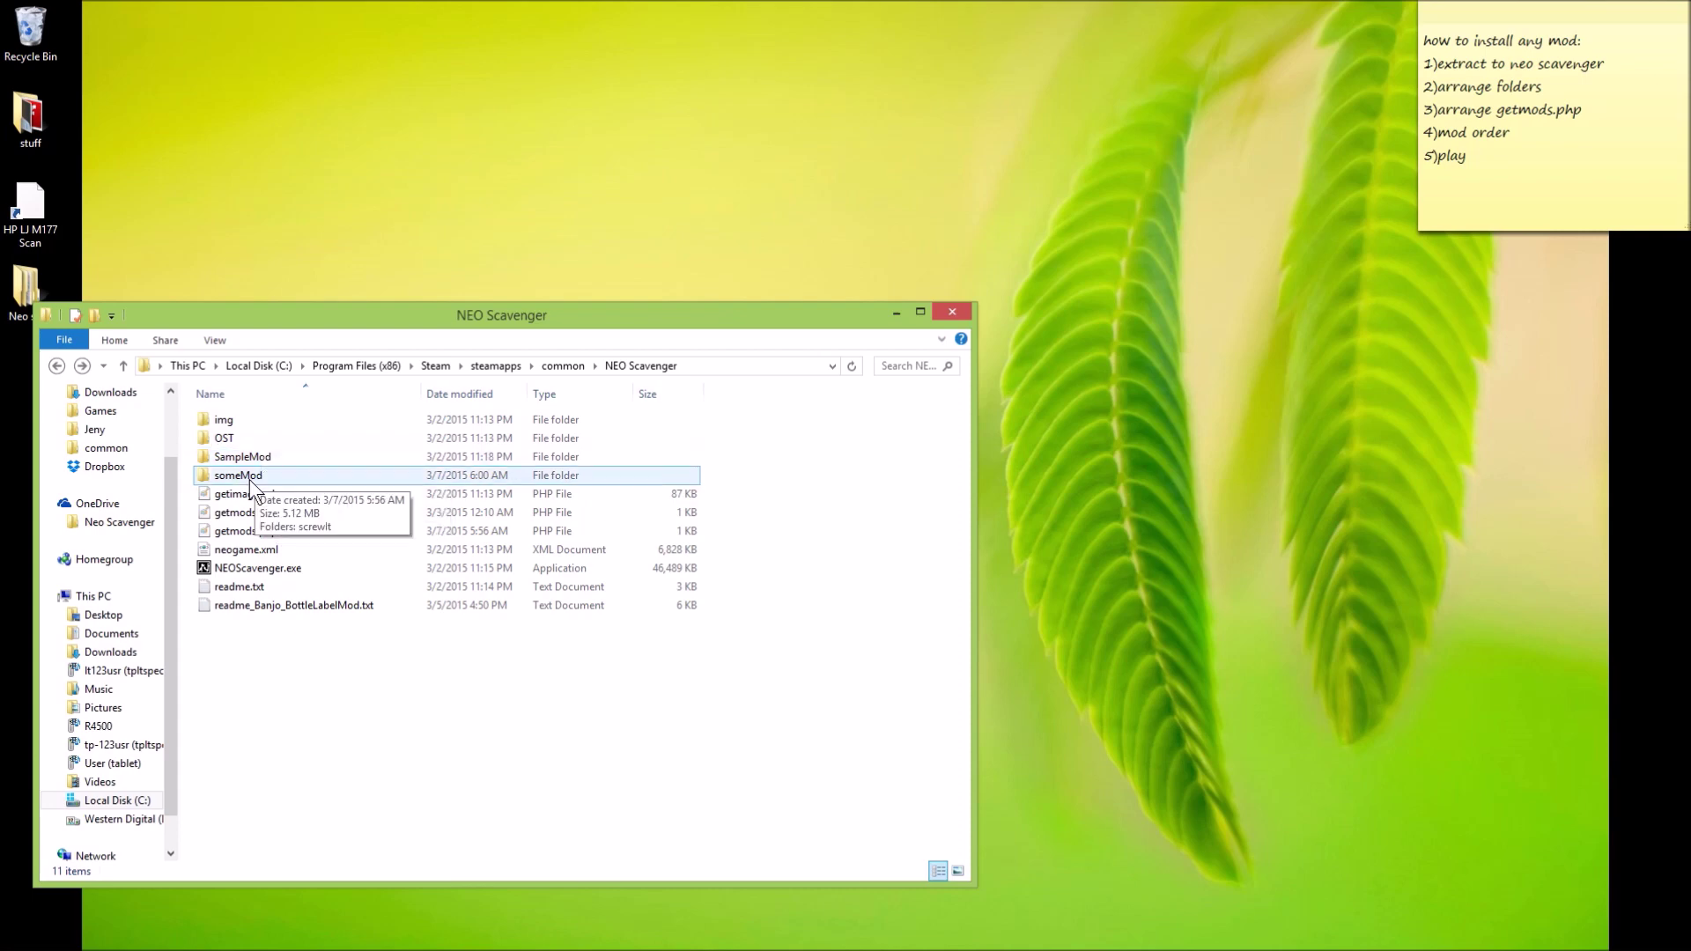
# Copy getmods.php from someMod's screwIt subfolder into the NEO Scavenger folder, replacing the existing file.
pyautogui.doubleClick(251, 484)
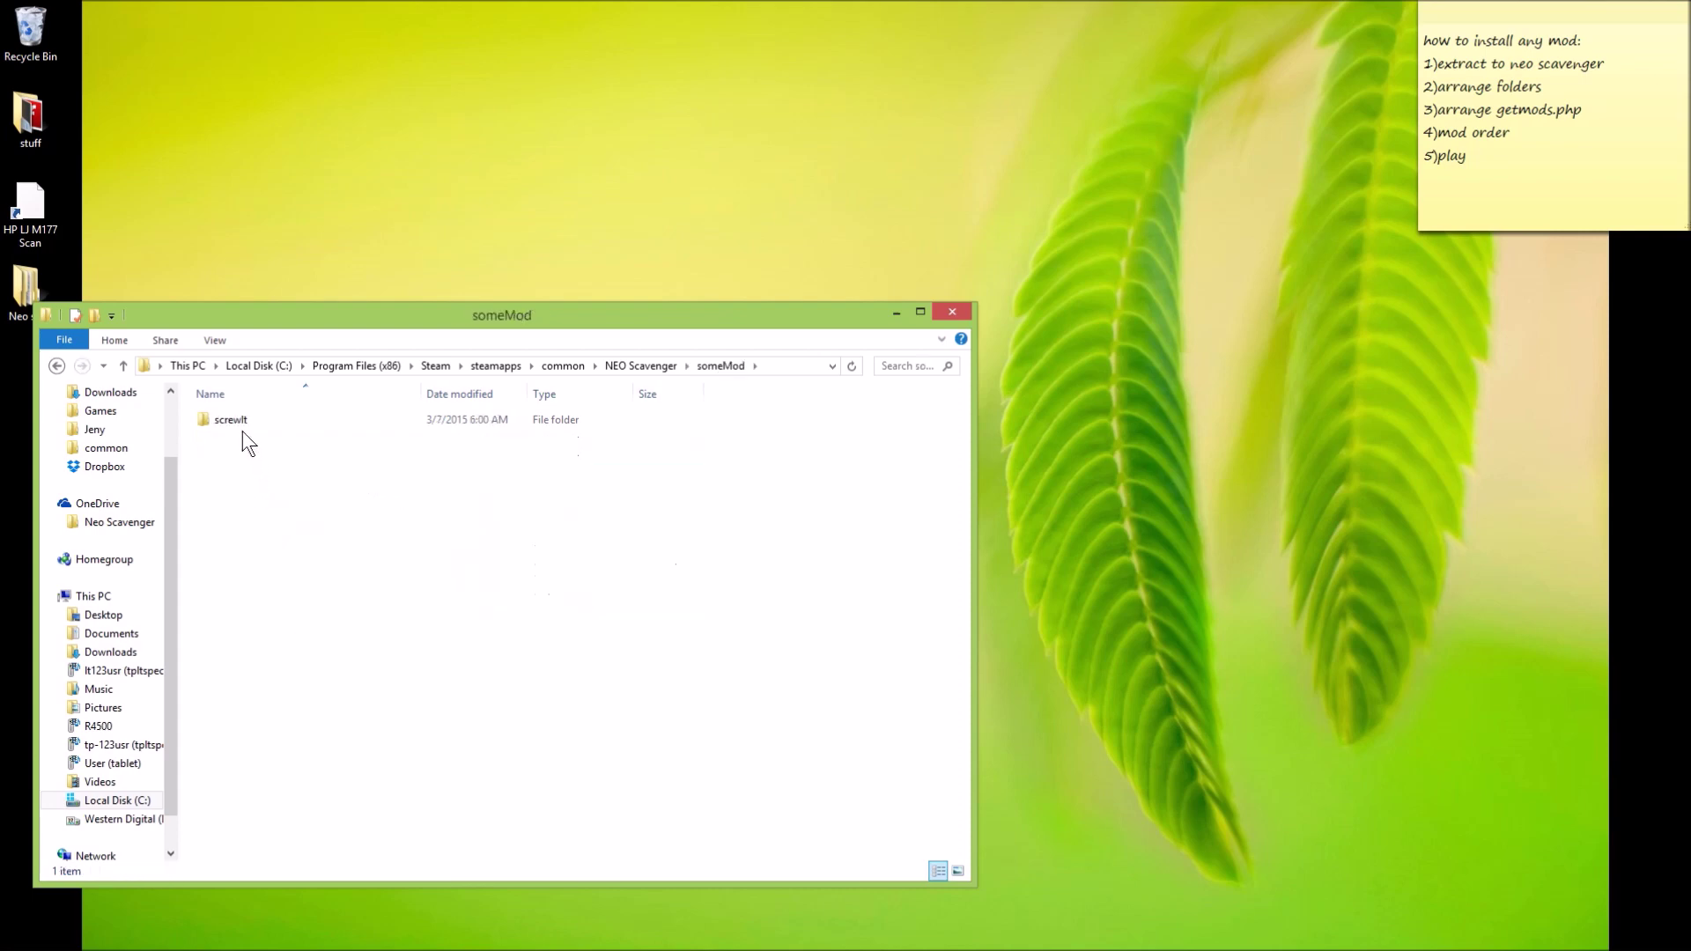
pyautogui.doubleClick(240, 424)
pyautogui.rightClick(237, 532)
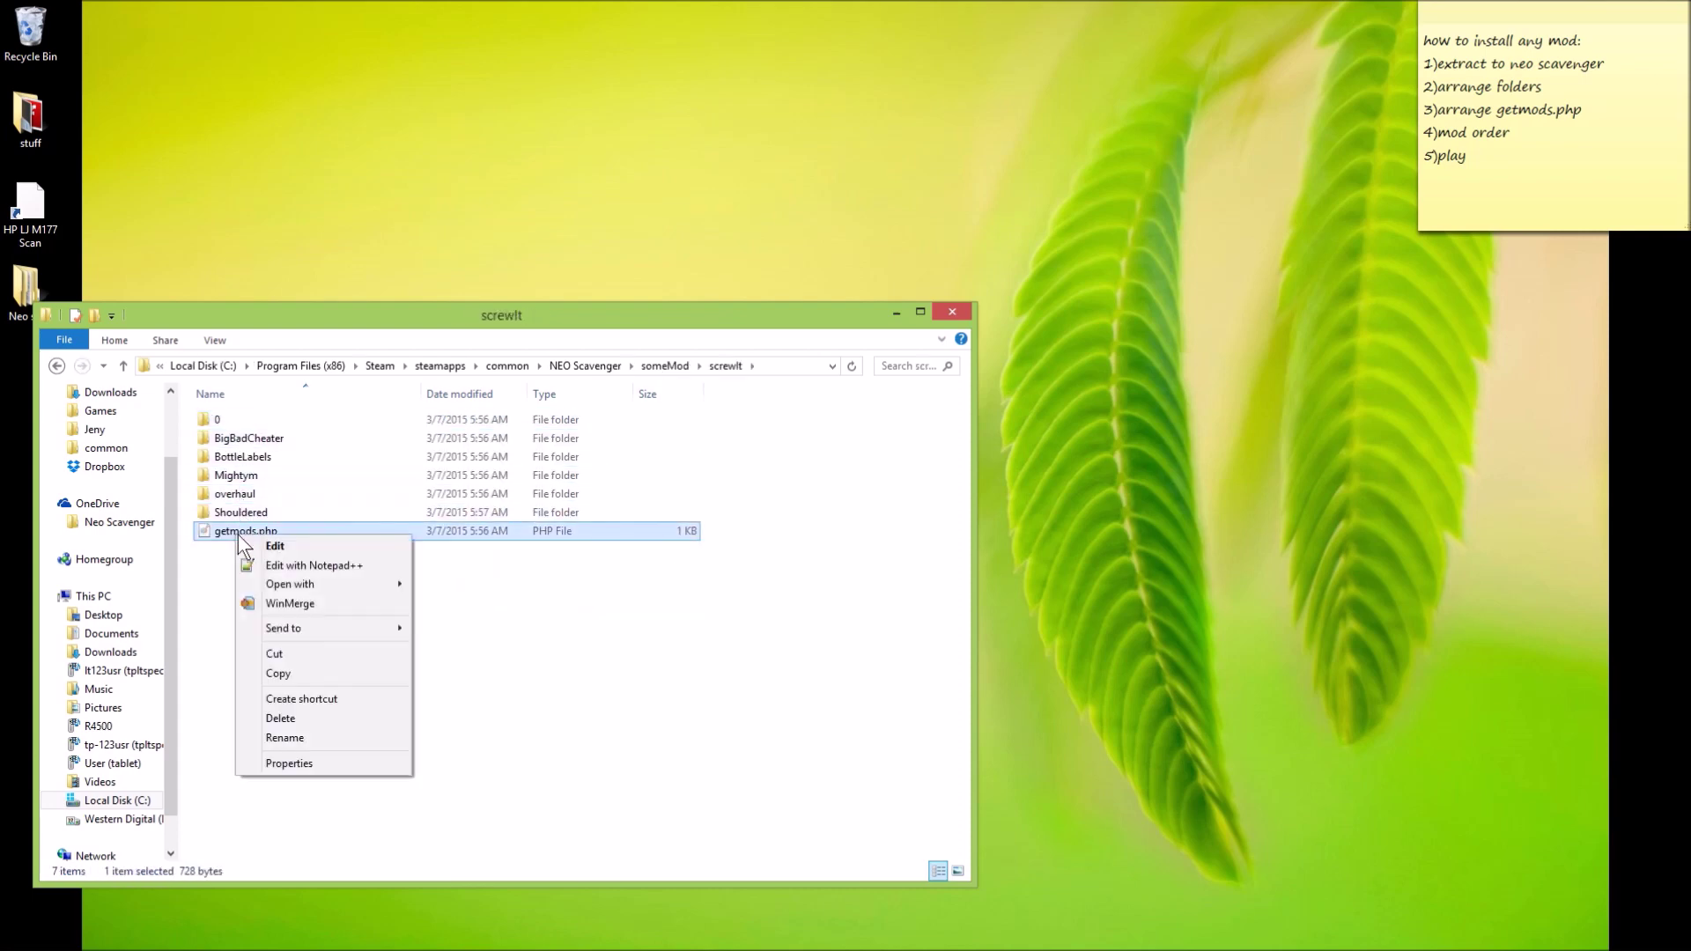
pyautogui.click(279, 673)
pyautogui.press('BackSpace')
pyautogui.press('BackSpace')
pyautogui.rightClick(334, 641)
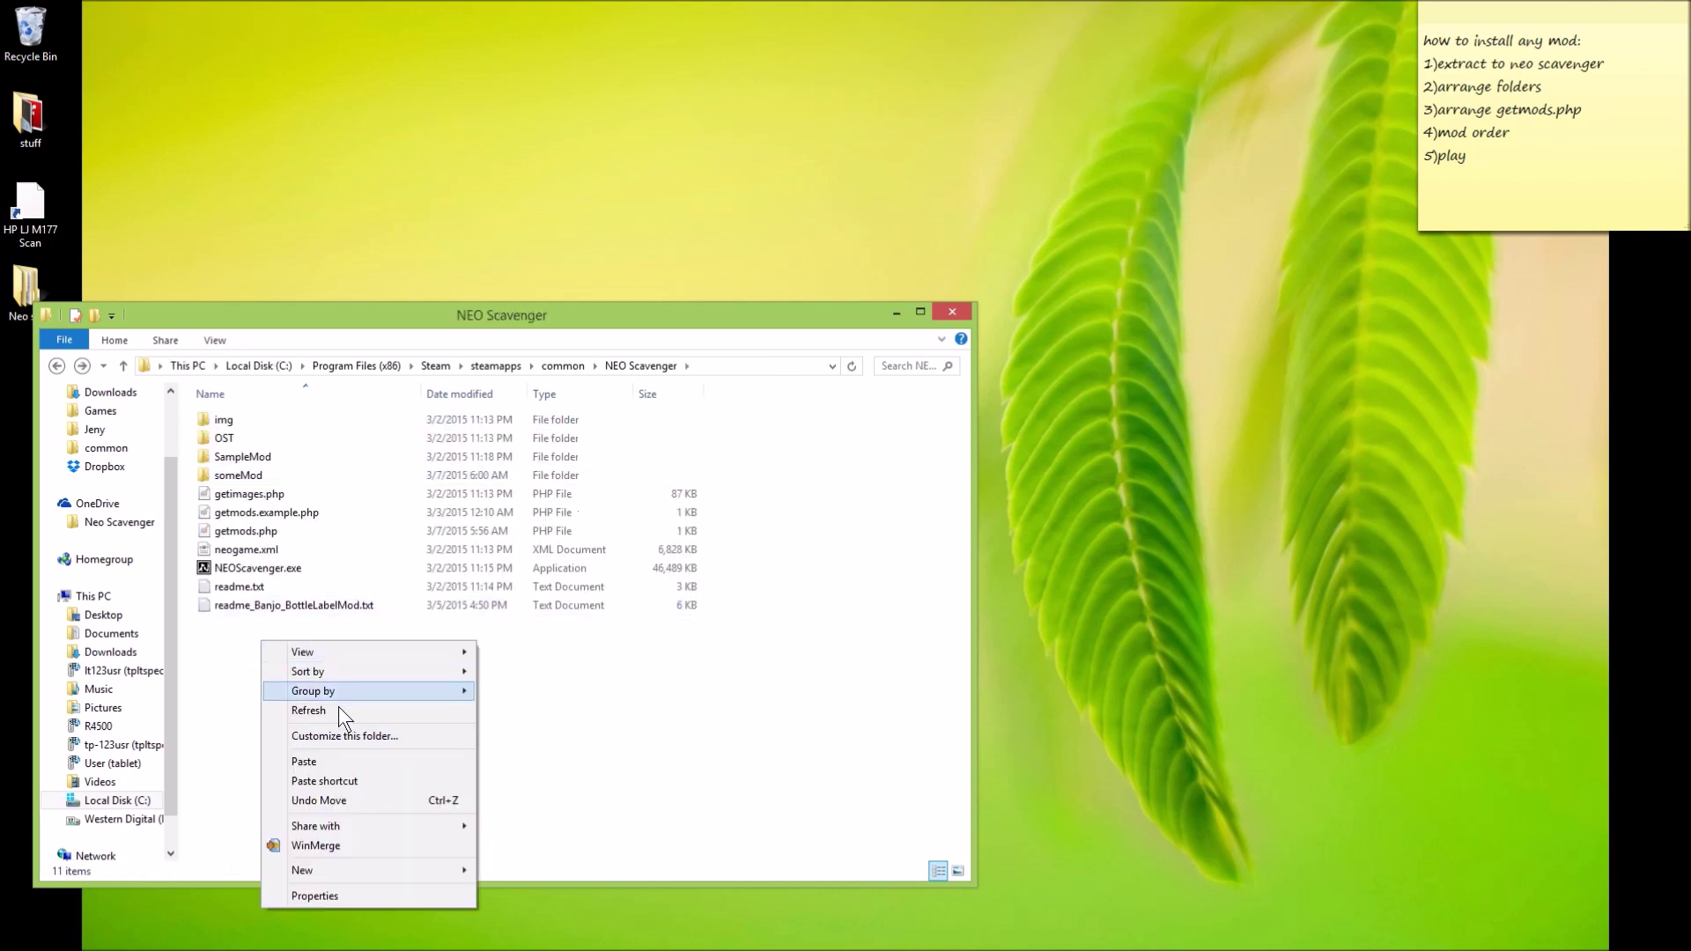
pyautogui.click(370, 761)
pyautogui.click(749, 350)
# Launch NEO Scavenger through Steam to test the current mod setup, and close it.
pyautogui.rightClick(1405, 934)
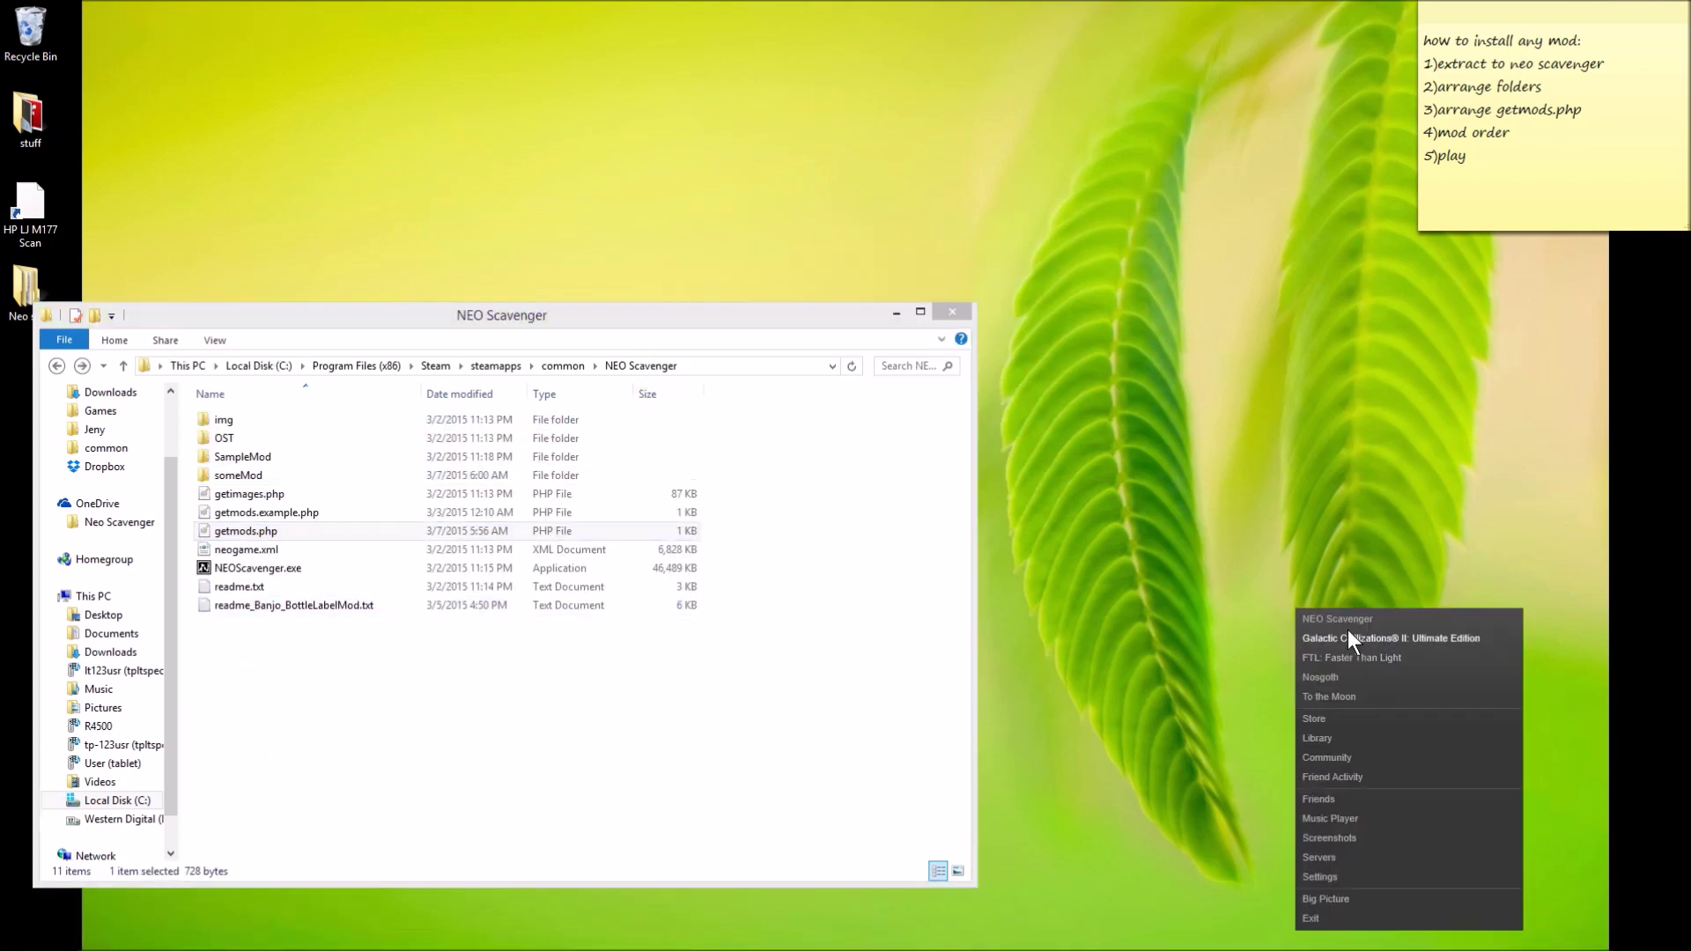
pyautogui.click(1347, 630)
pyautogui.click(1278, 100)
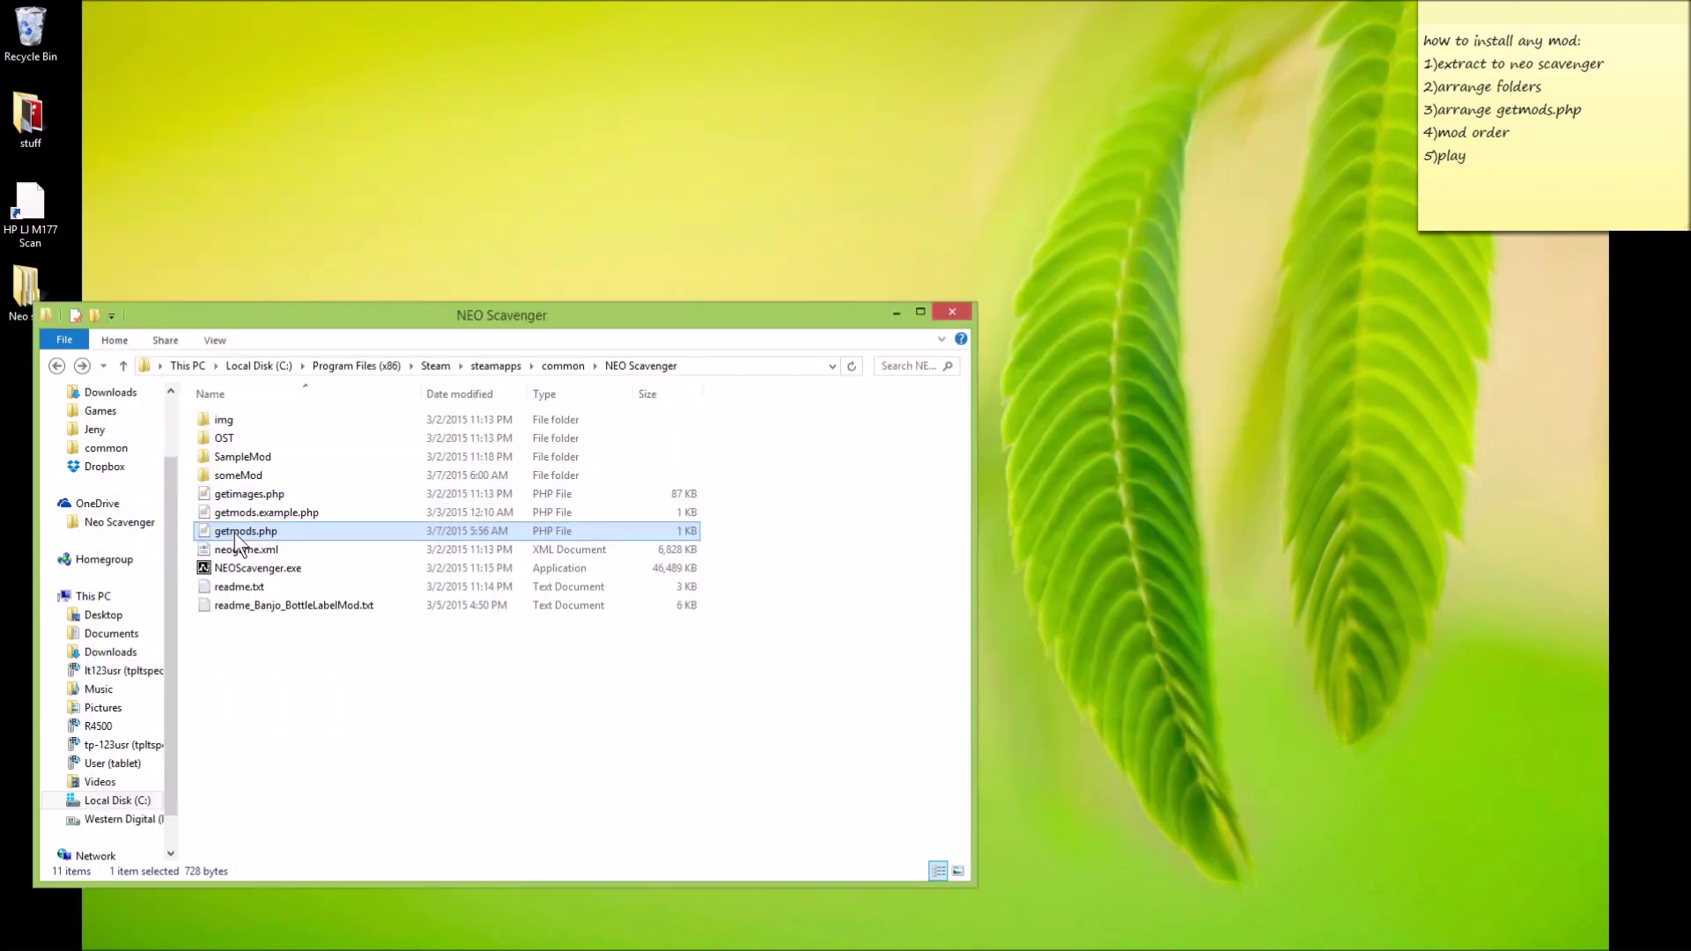
# Open the main getmods.php in Notepad++ and compare its overhaul mod path with the someMod folder structure.
pyautogui.rightClick(236, 530)
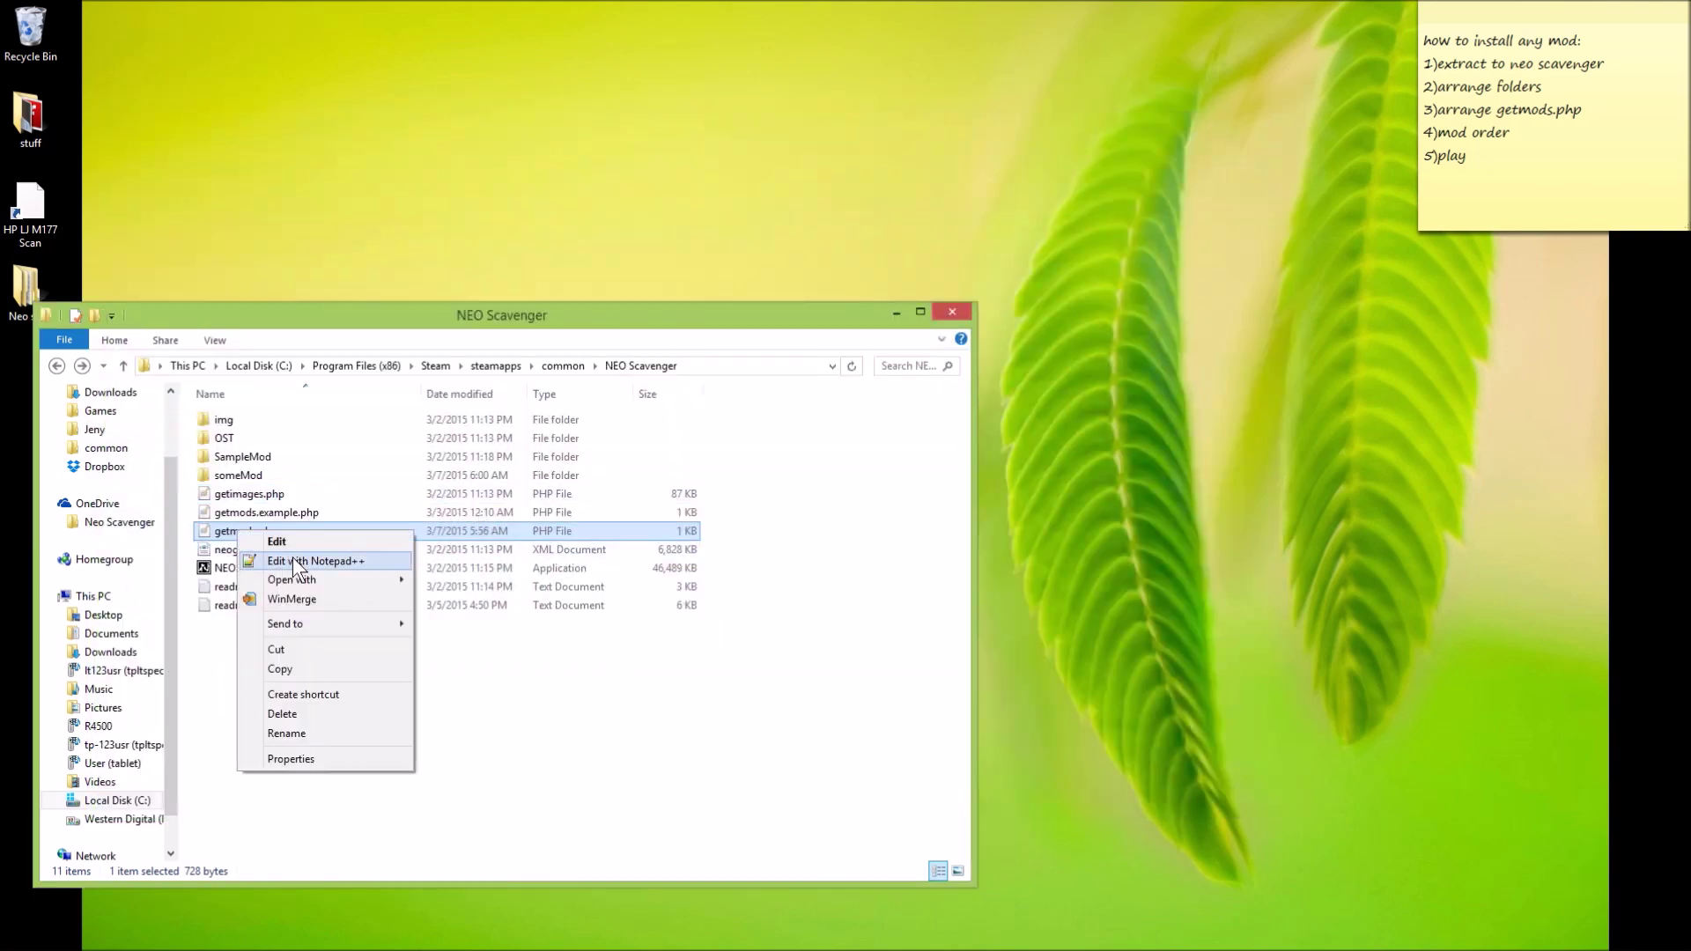
pyautogui.click(292, 561)
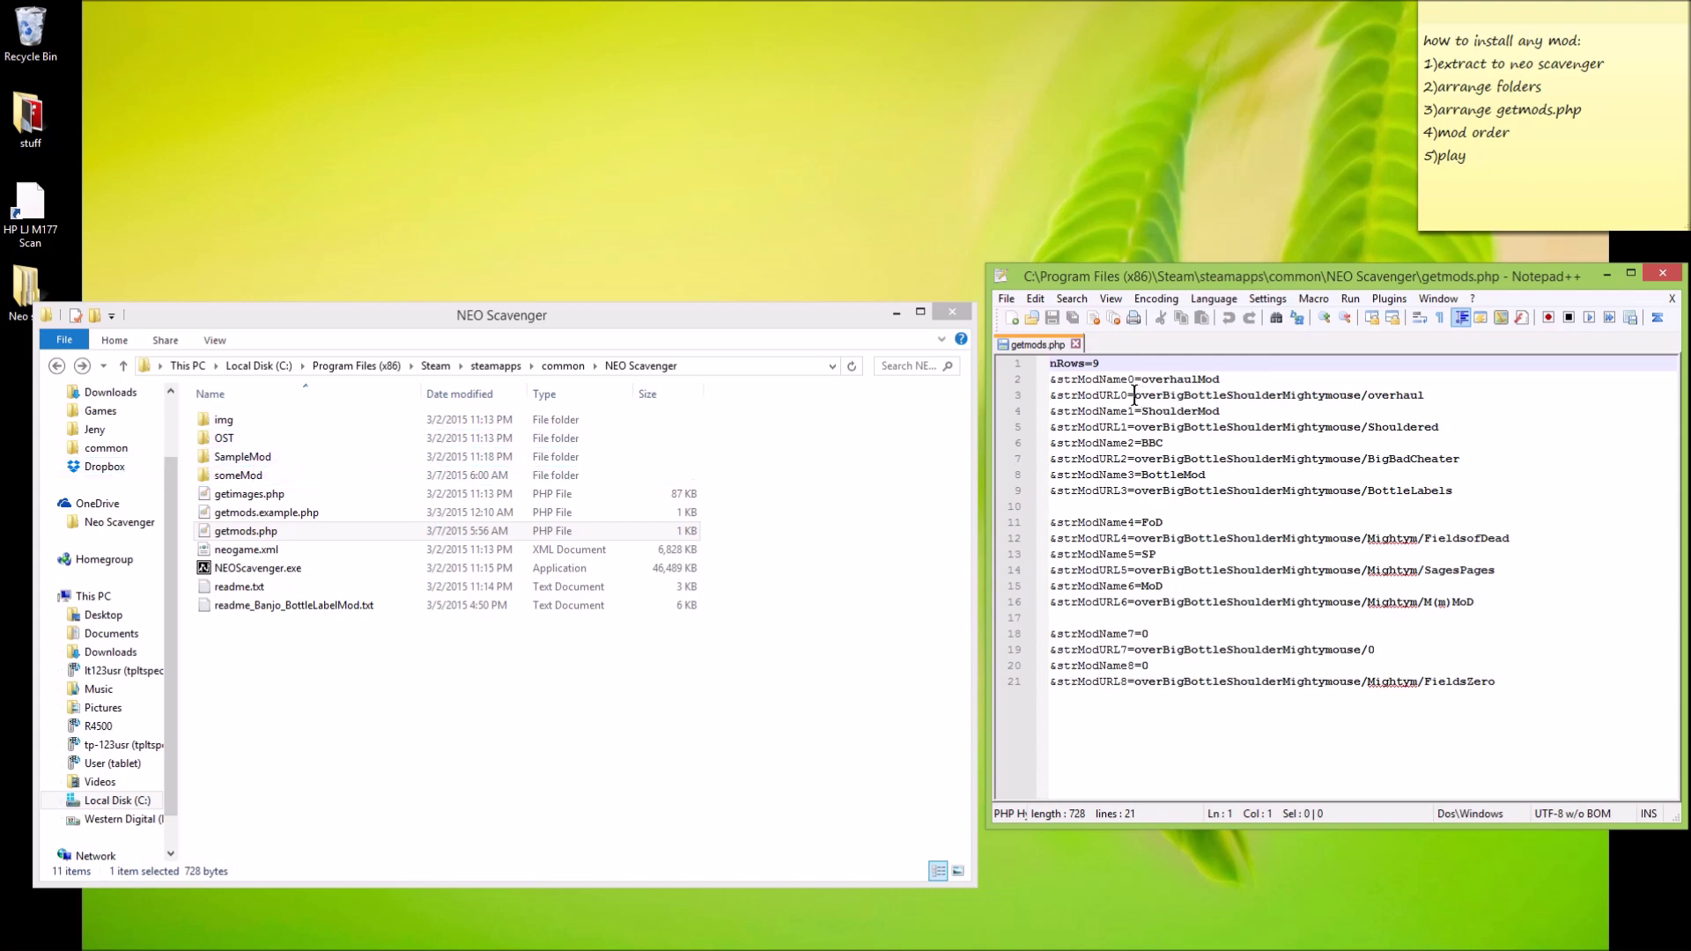
pyautogui.moveTo(1134, 395); pyautogui.dragTo(1421, 405)
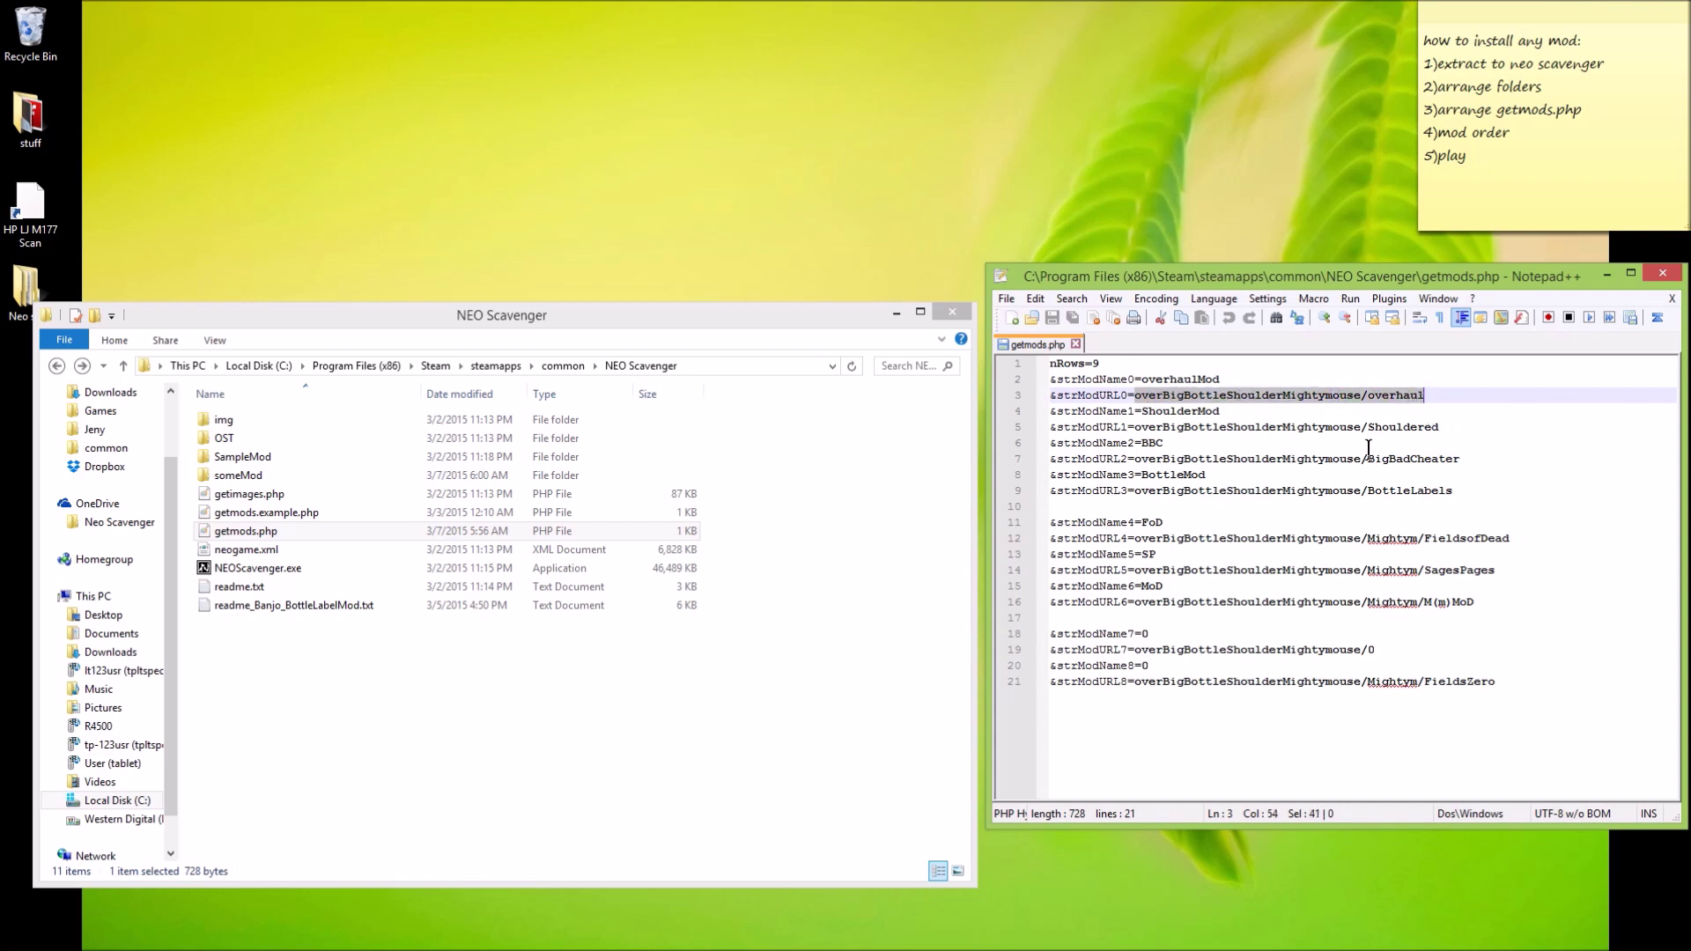
pyautogui.doubleClick(237, 475)
pyautogui.press('BackSpace')
pyautogui.doubleClick(234, 480)
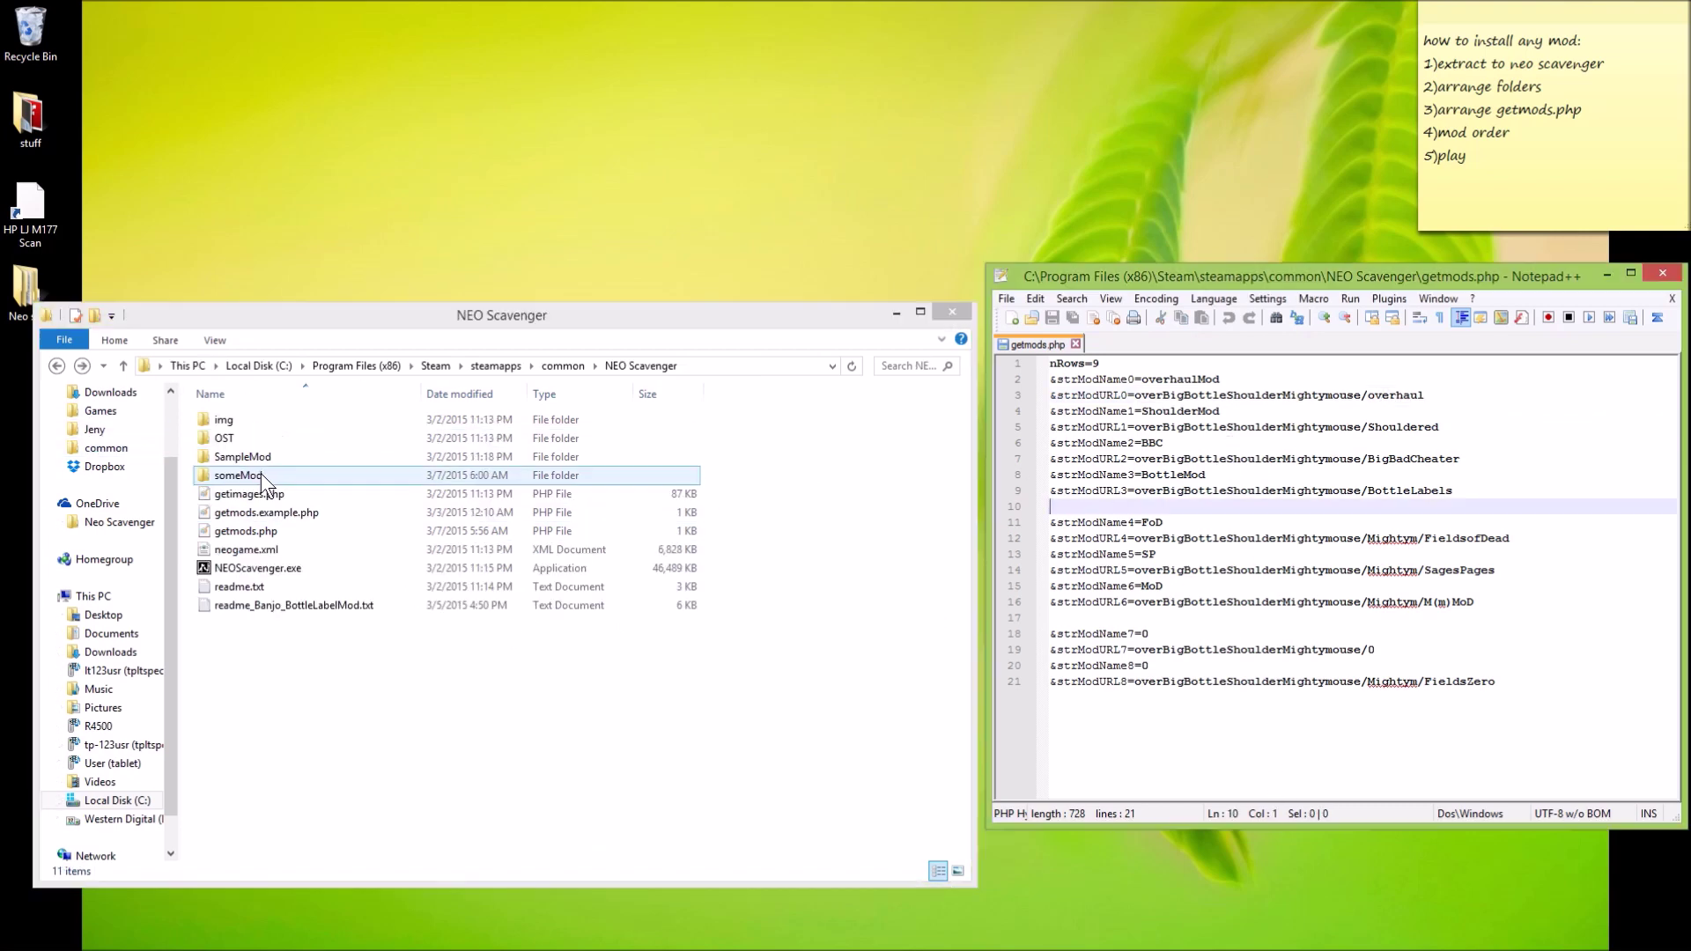
# Copy the name of the someMod folder without renaming it.
pyautogui.click(257, 474)
pyautogui.click(258, 473)
pyautogui.hotkey('ctrl', 'c')
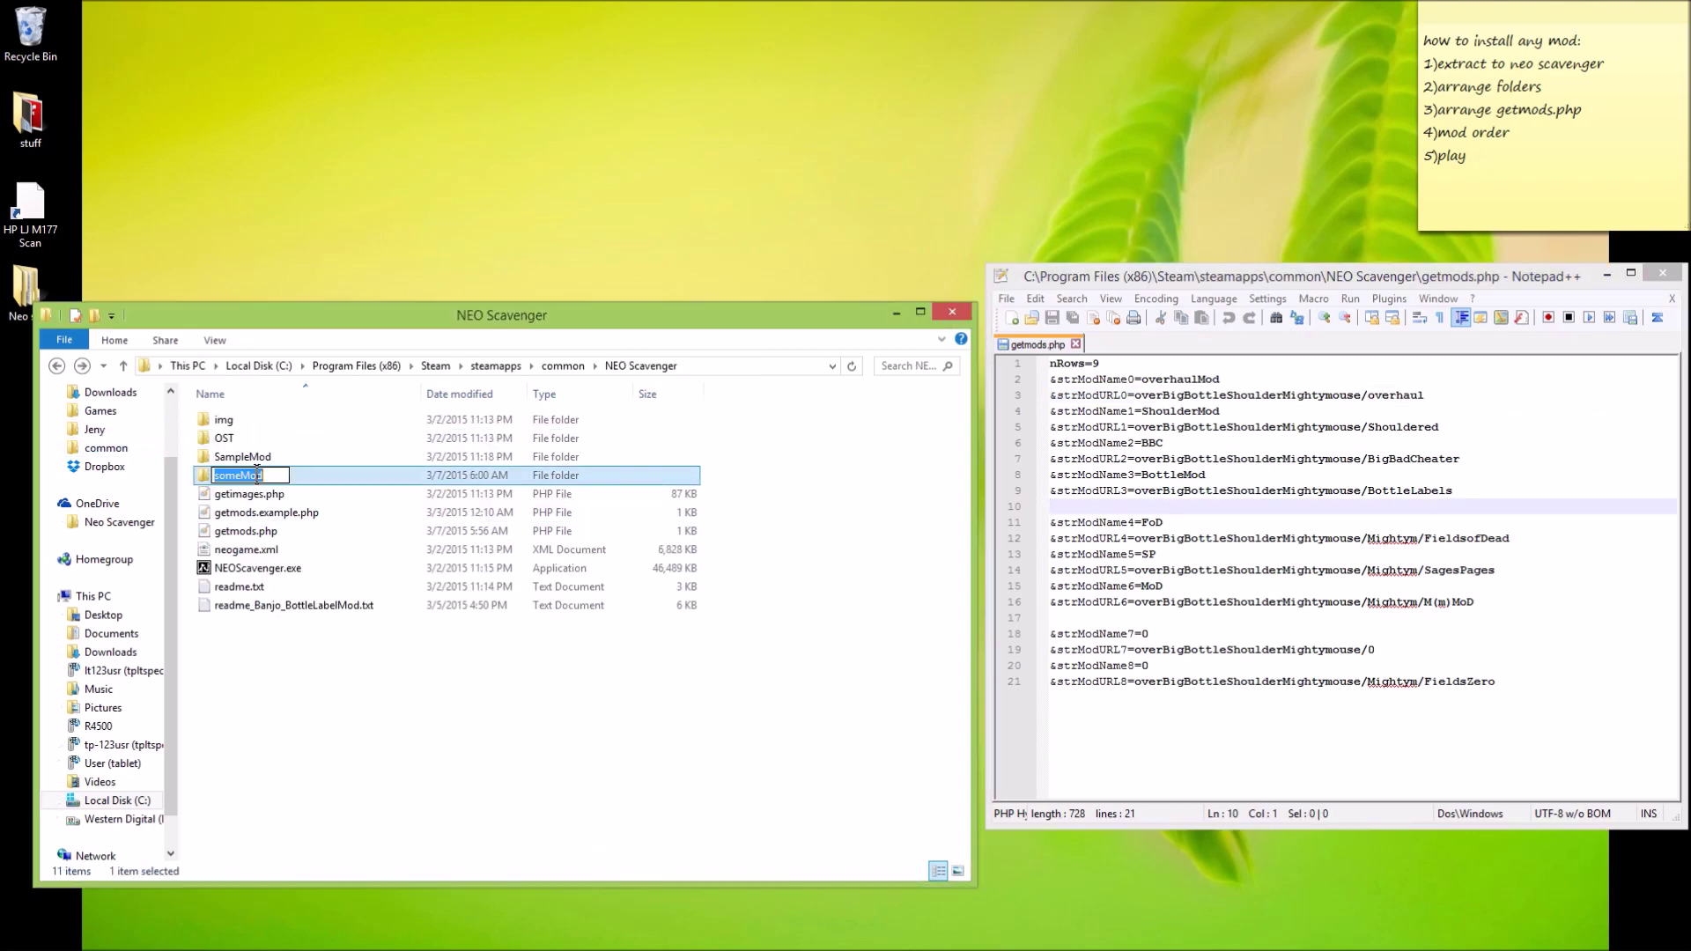
pyautogui.rightClick(257, 474)
pyautogui.click(325, 553)
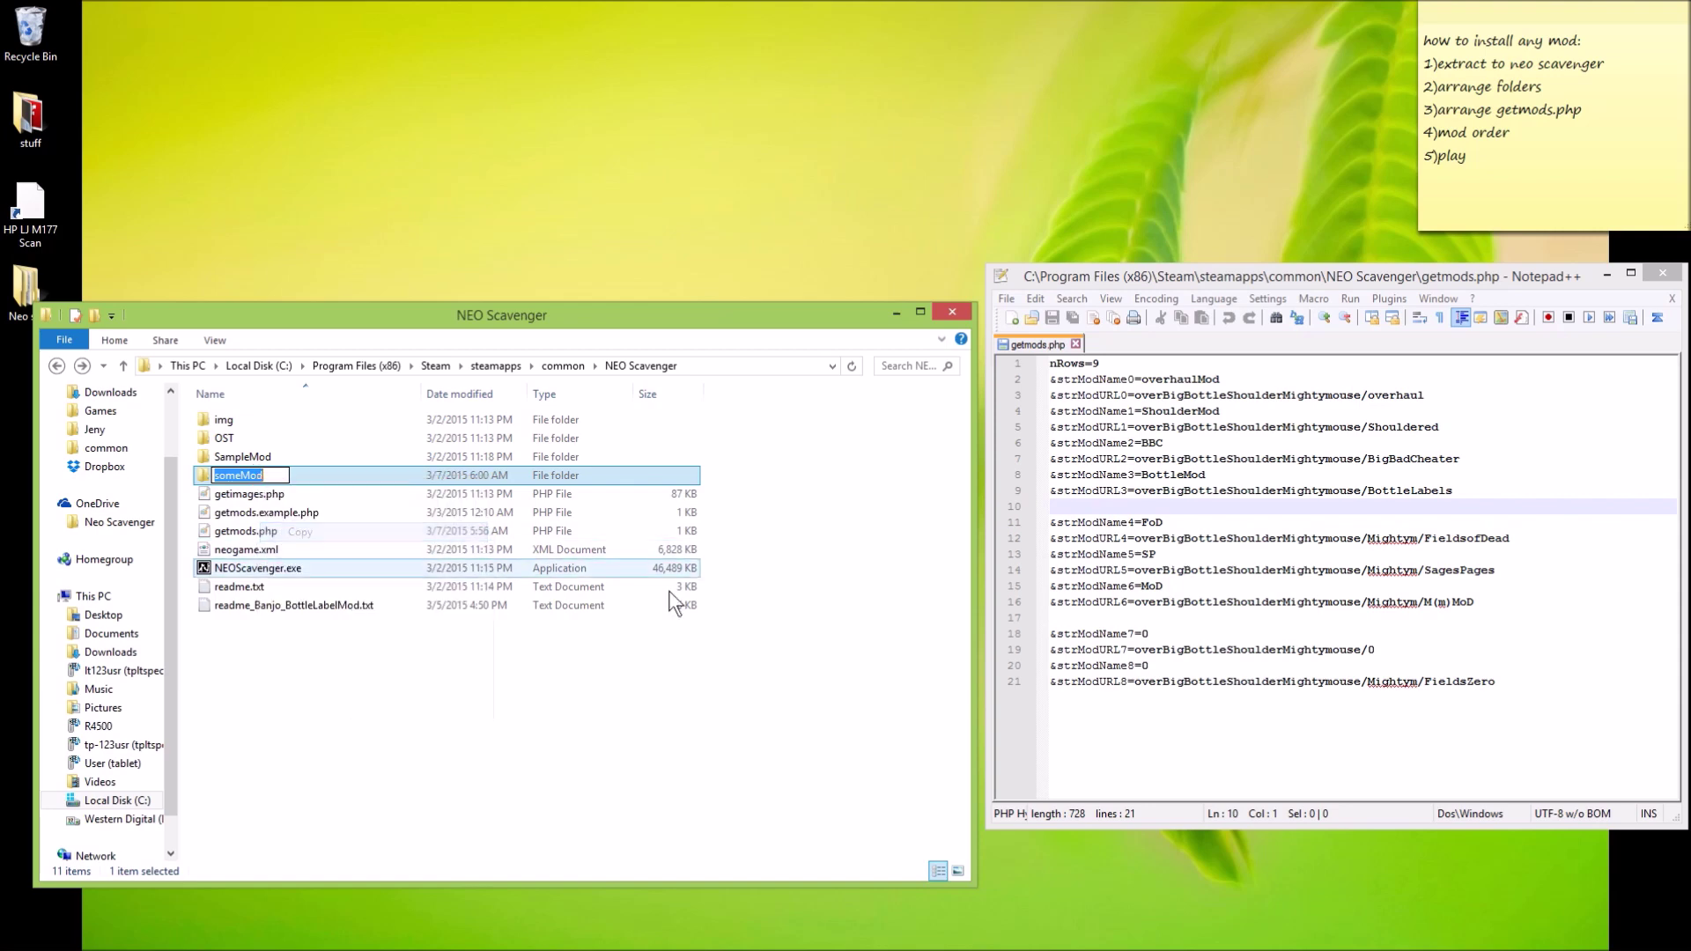
# Replace overBigBottleShoulderMightymouse with someMod in the strModURL0 to strModURL3 paths of getmods.php.
pyautogui.click(1211, 474)
pyautogui.moveTo(1135, 393); pyautogui.dragTo(1361, 387)
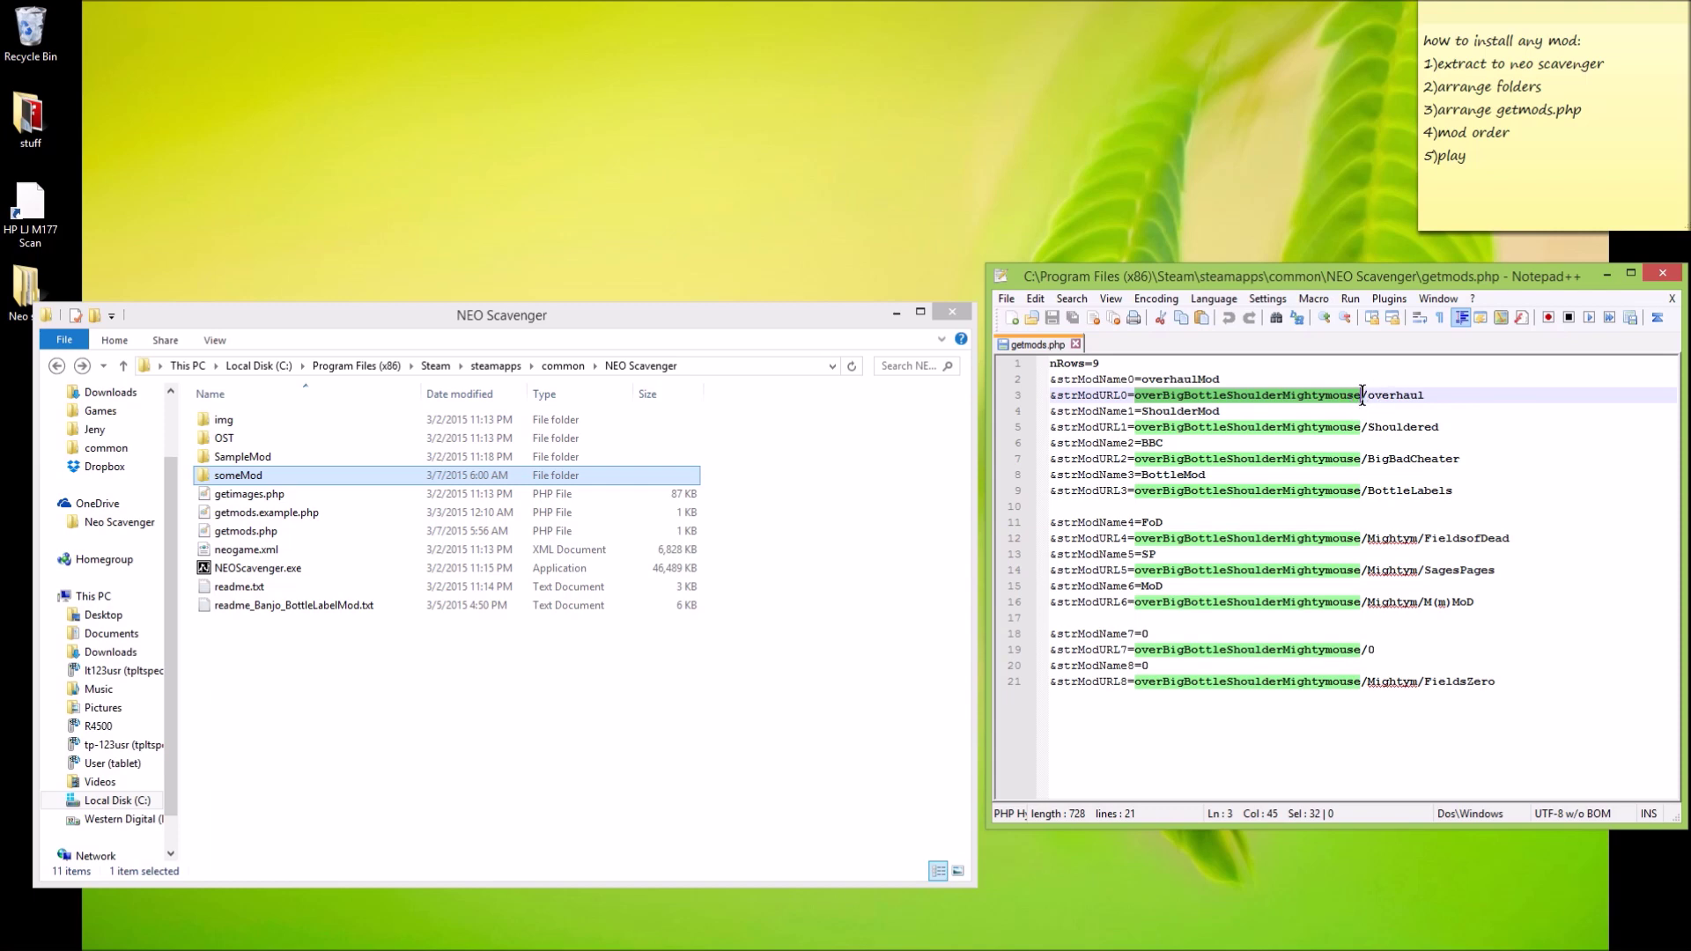
pyautogui.hotkey('ctrl', 'v')
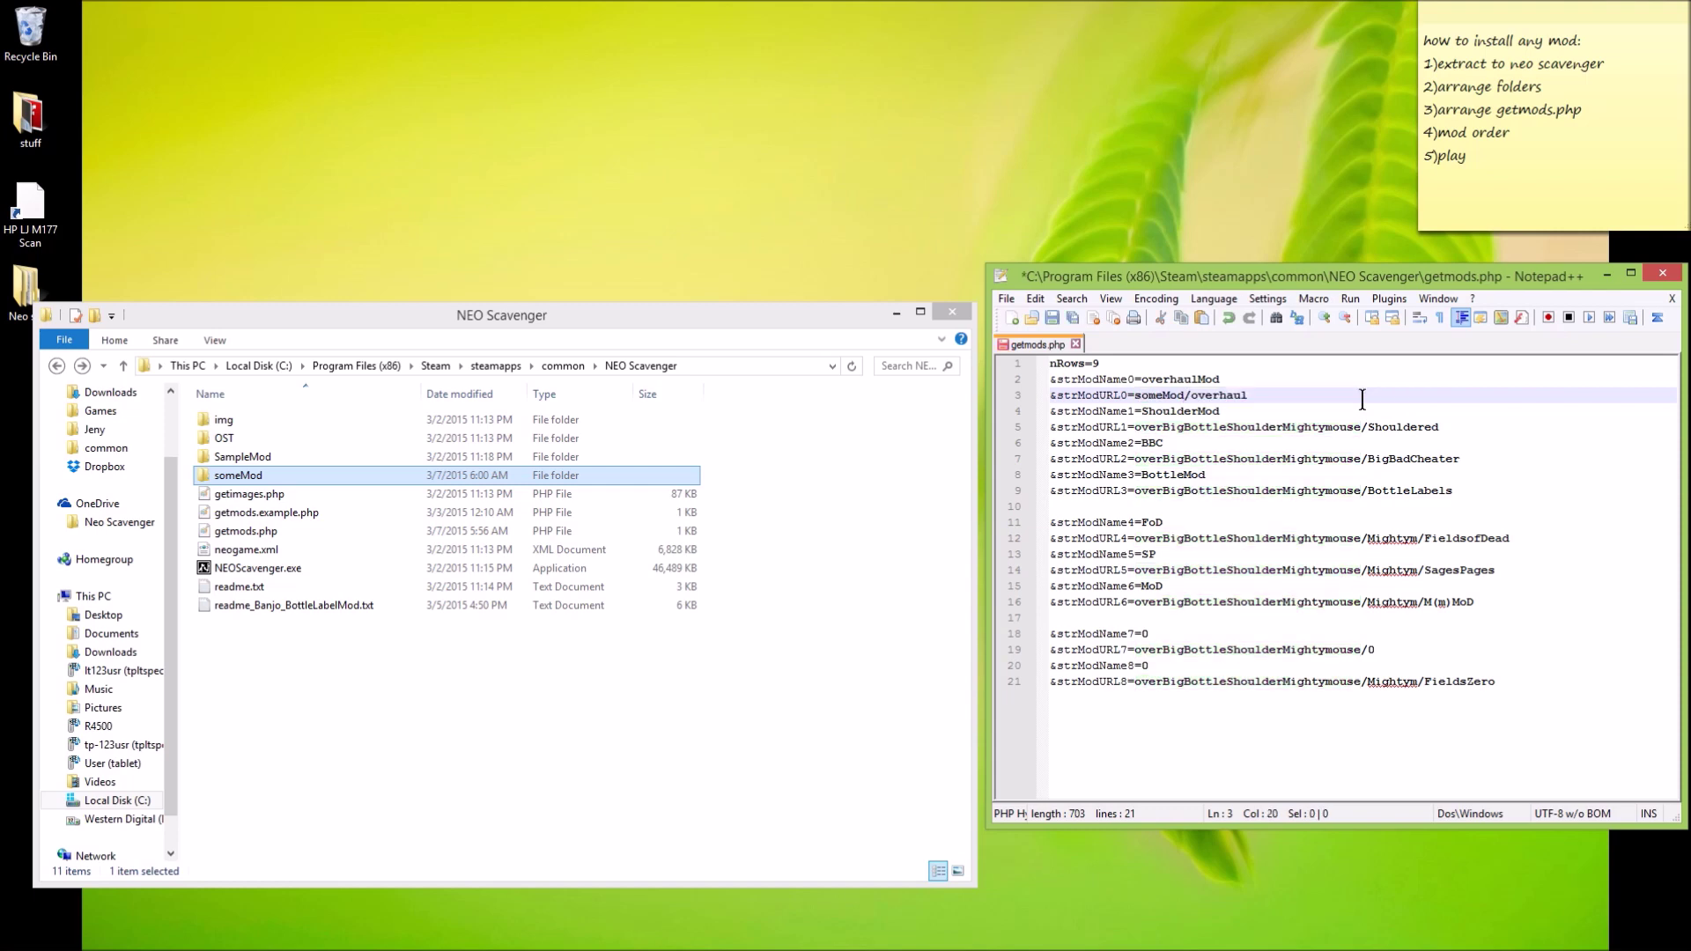
pyautogui.doubleClick(1136, 428)
pyautogui.hotkey('ctrl', 'v')
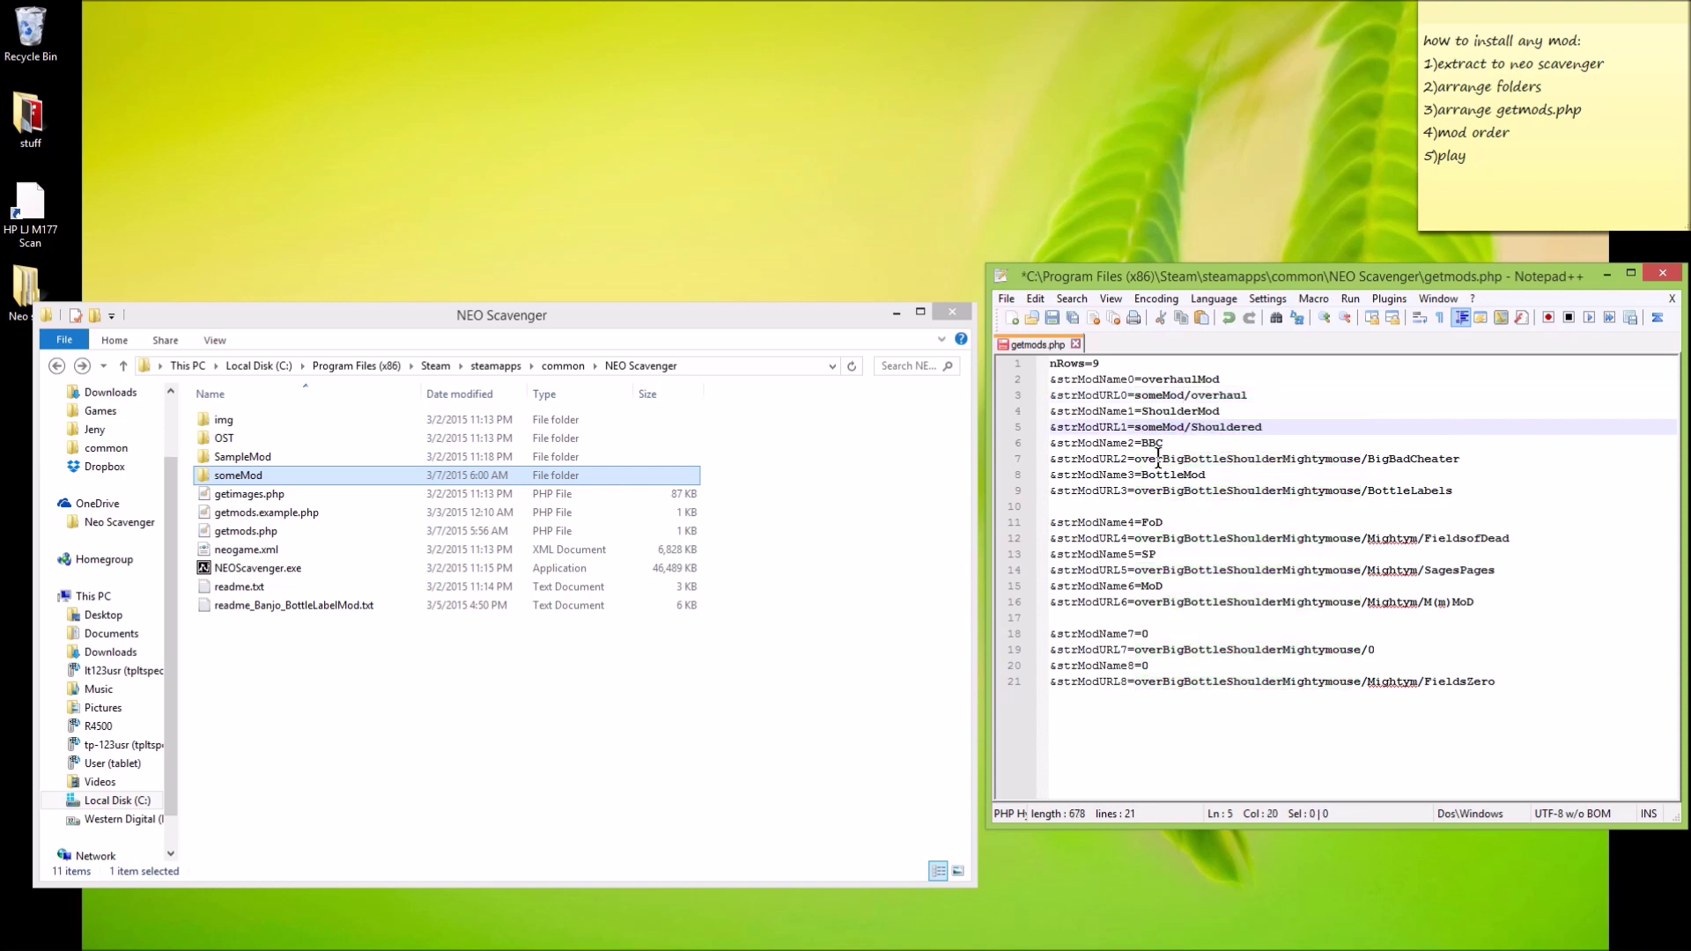
pyautogui.doubleClick(1158, 458)
pyautogui.hotkey('ctrl', 'v')
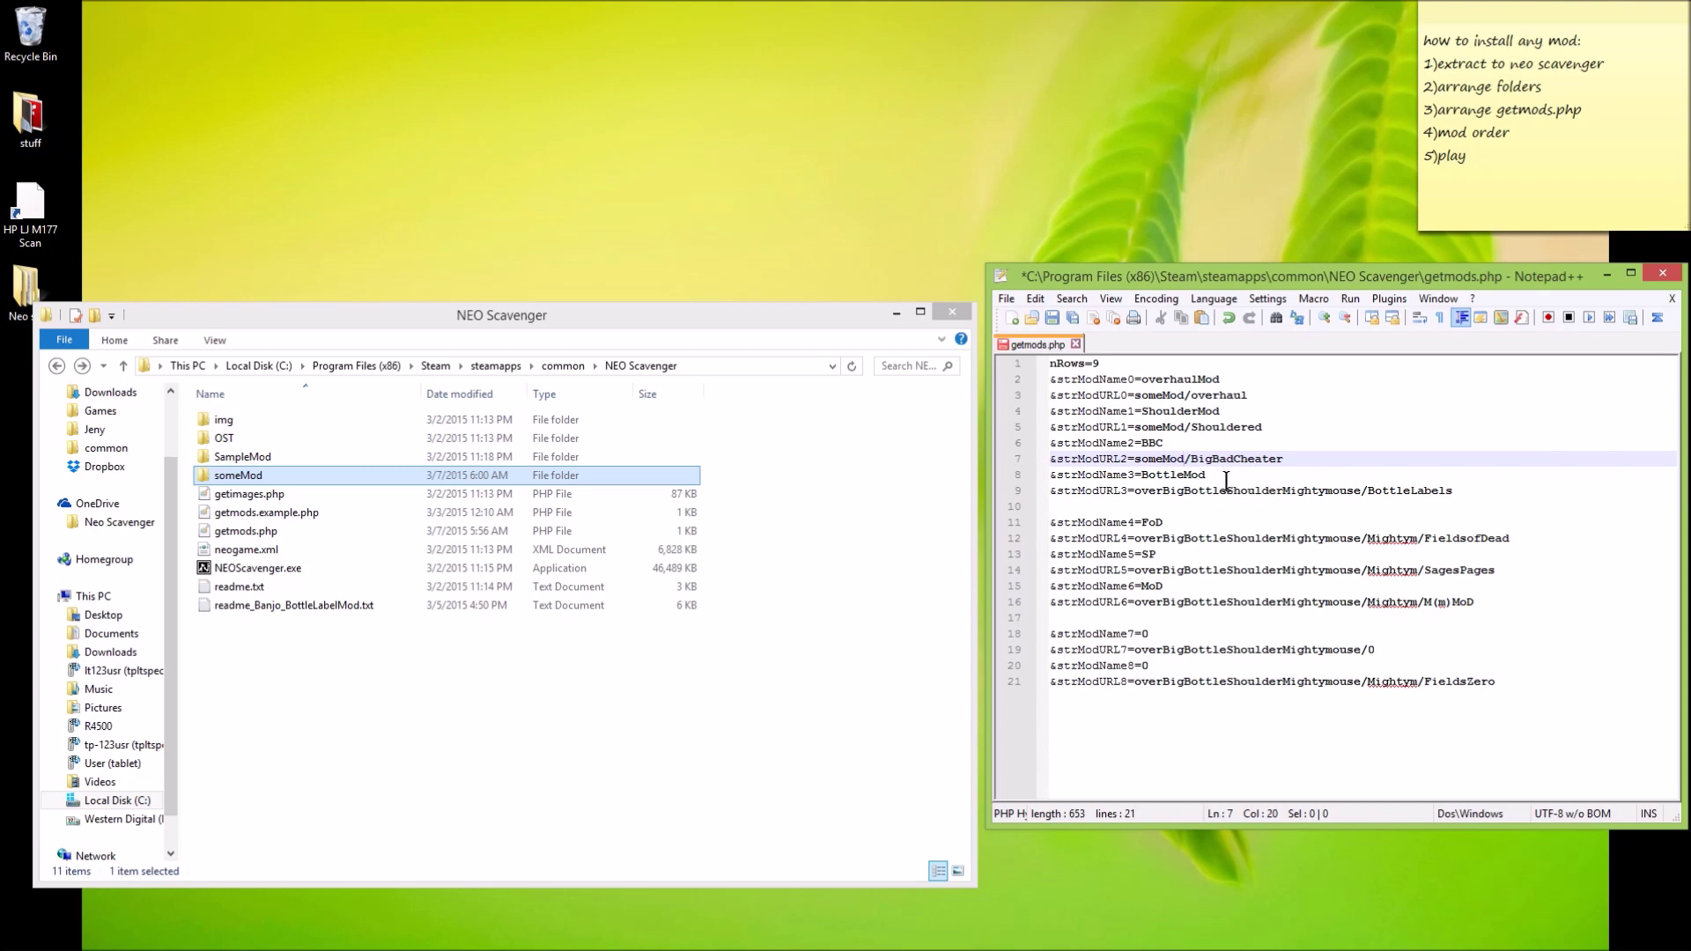
pyautogui.doubleClick(1136, 491)
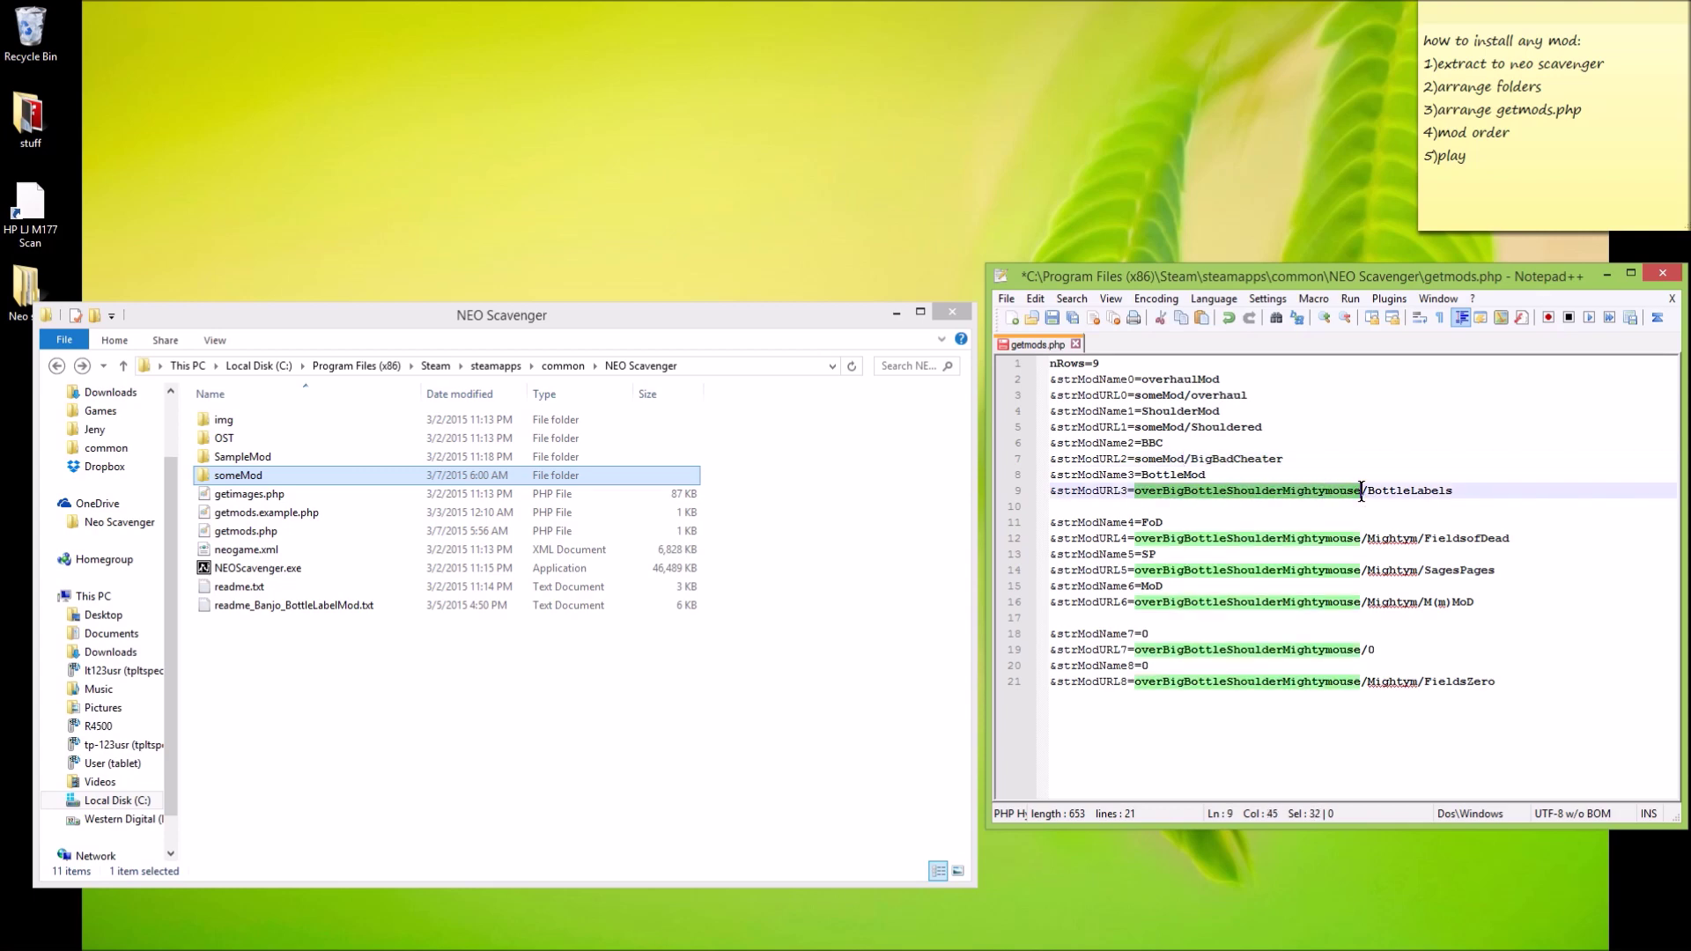
pyautogui.write('someMod')
# Replace all remaining occurrences of overBigBottleShoulderMightymouse in getmods.php with someMod.
pyautogui.doubleClick(1144, 538)
pyautogui.hotkey('ctrl', 'h')
pyautogui.doubleClick(1409, 495)
pyautogui.write('someMod')
pyautogui.click(1505, 525)
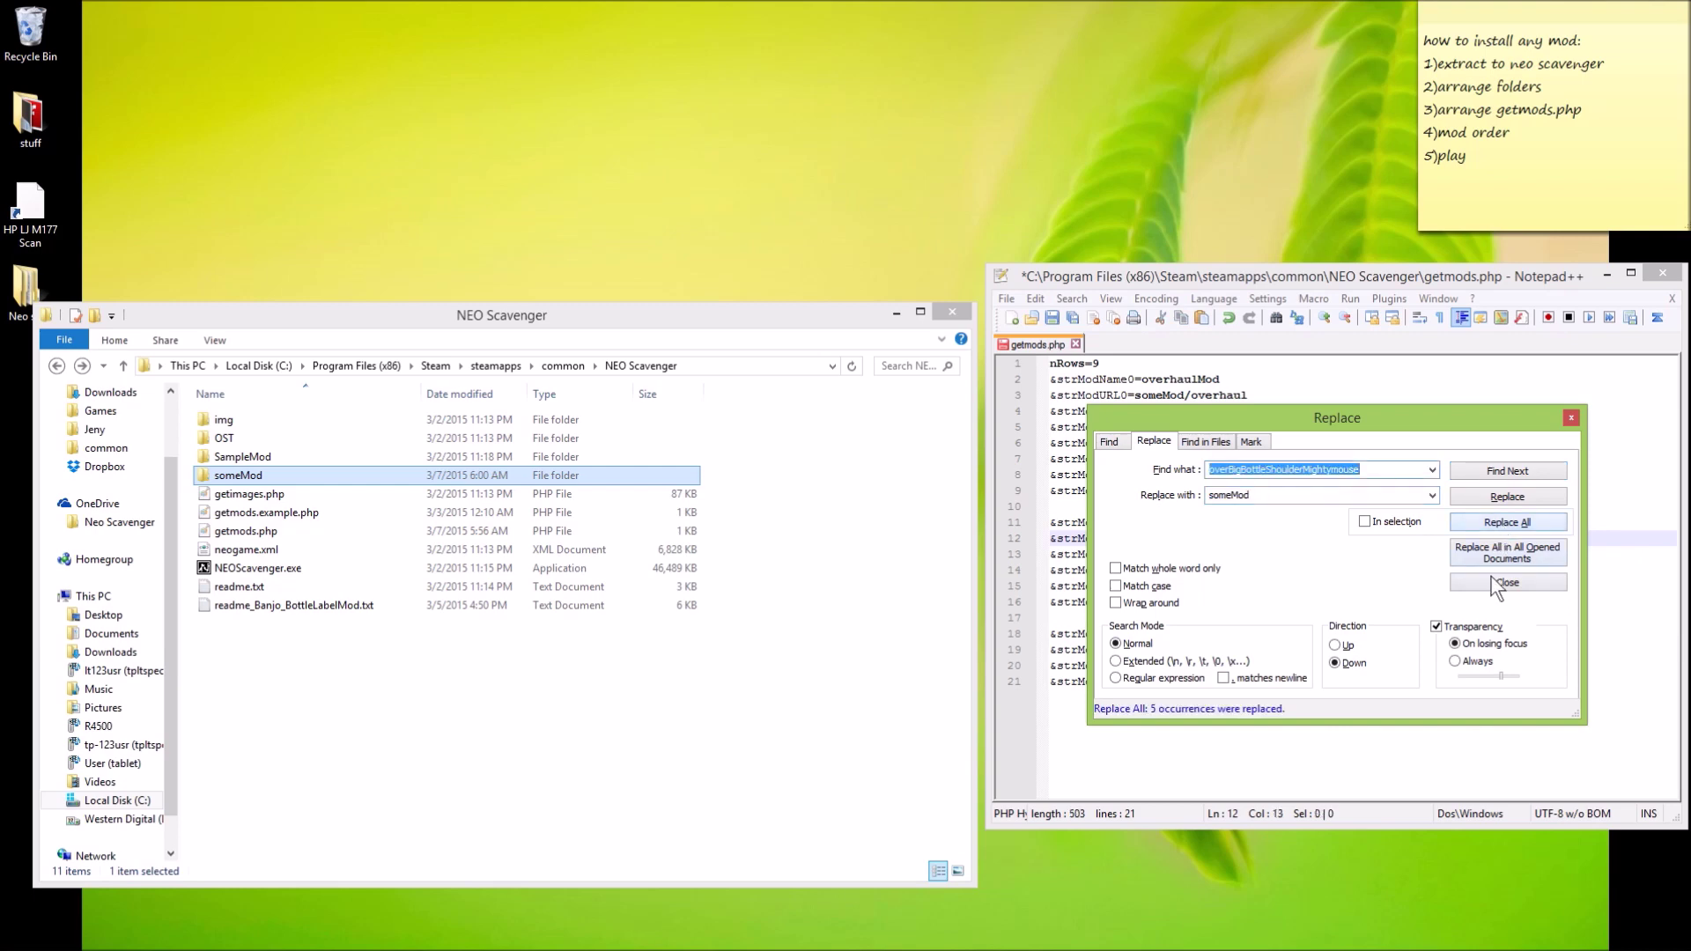
pyautogui.click(1507, 582)
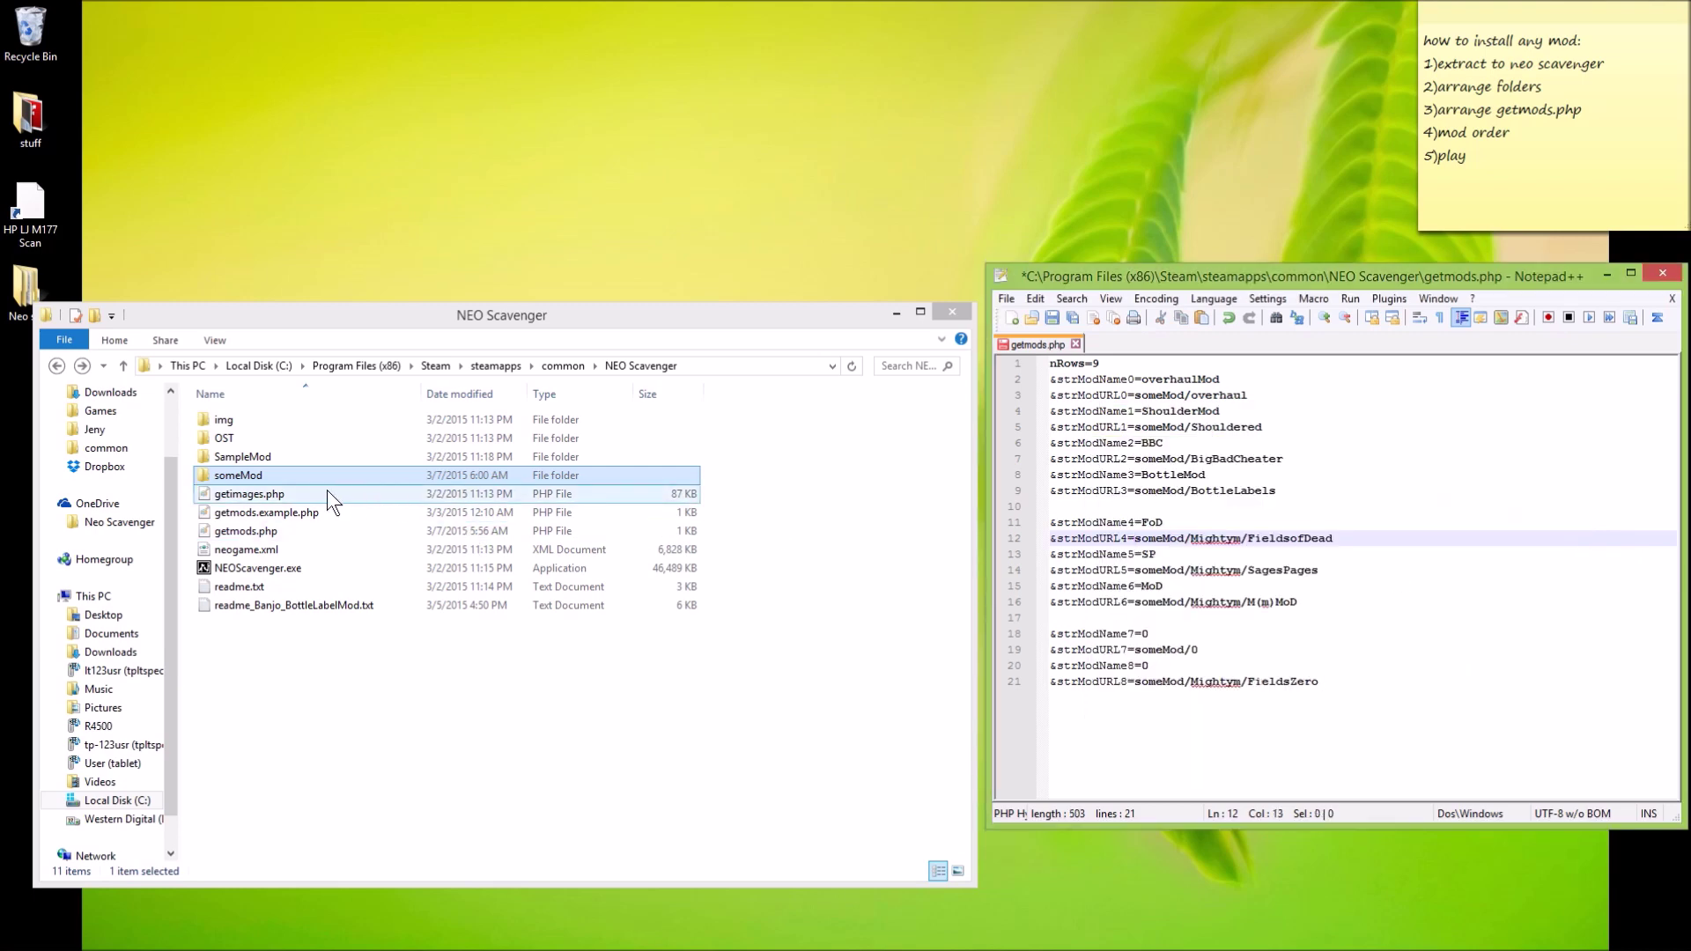
# Check the folder structure inside someMod, and insert /screwIt after someMod in the strModURL4 FieldsofDead path.
pyautogui.doubleClick(261, 475)
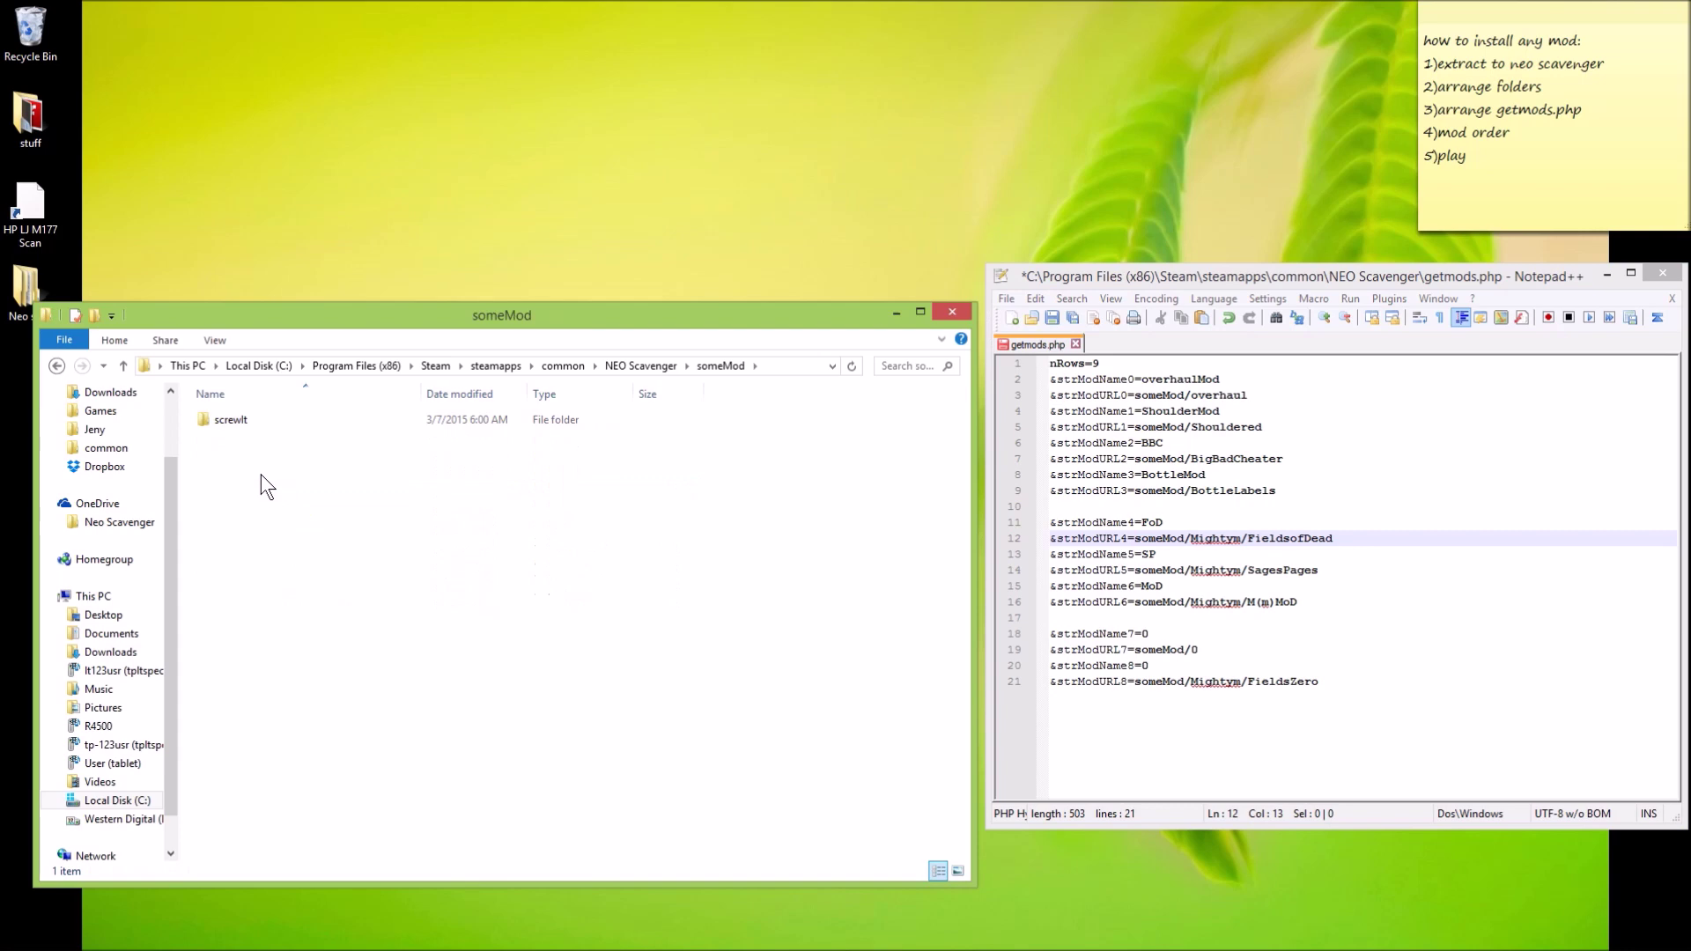
pyautogui.doubleClick(241, 419)
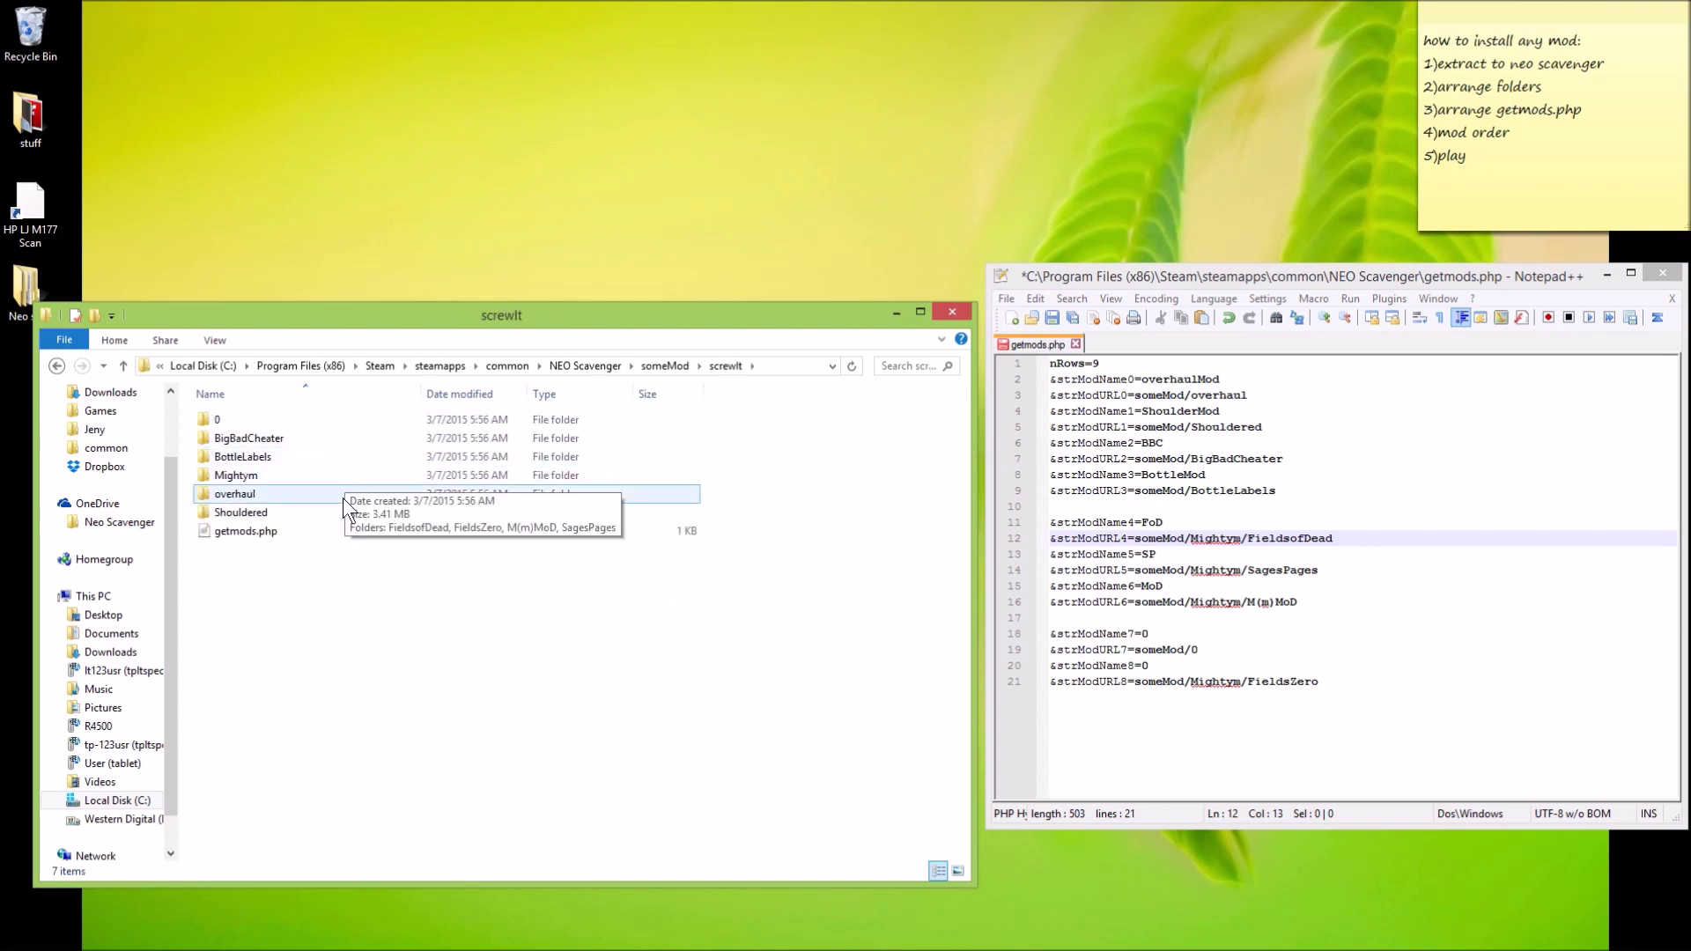
pyautogui.press('BackSpace')
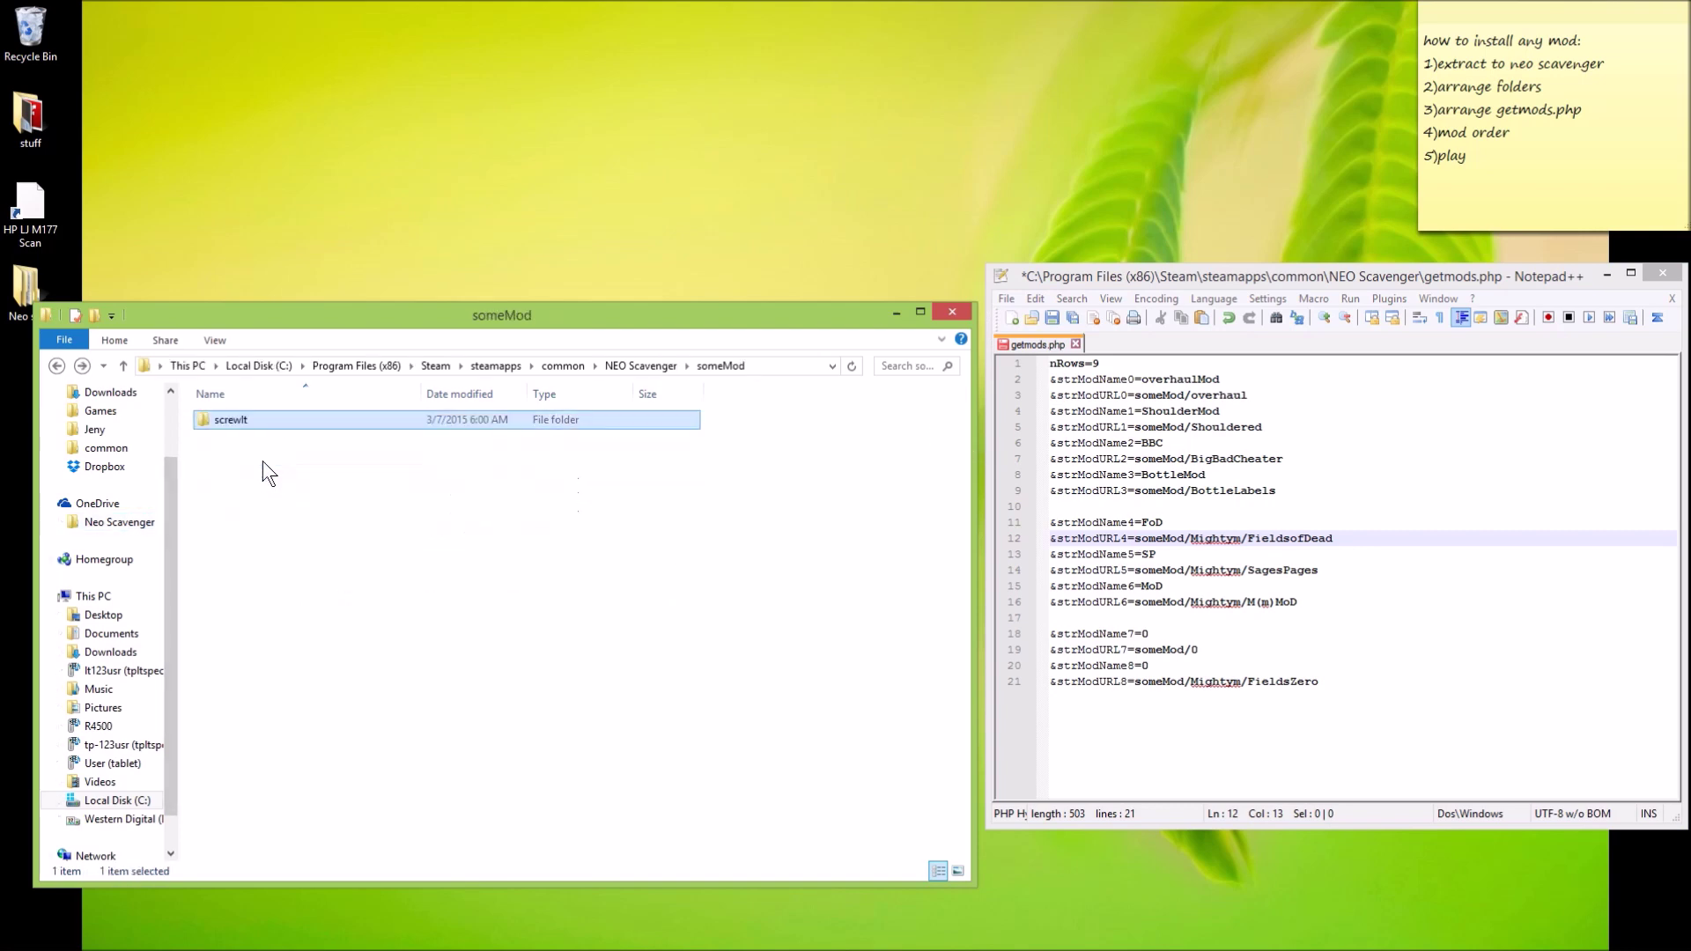
pyautogui.click(235, 420)
pyautogui.hotkey('ctrl', 'c')
pyautogui.click(1188, 539)
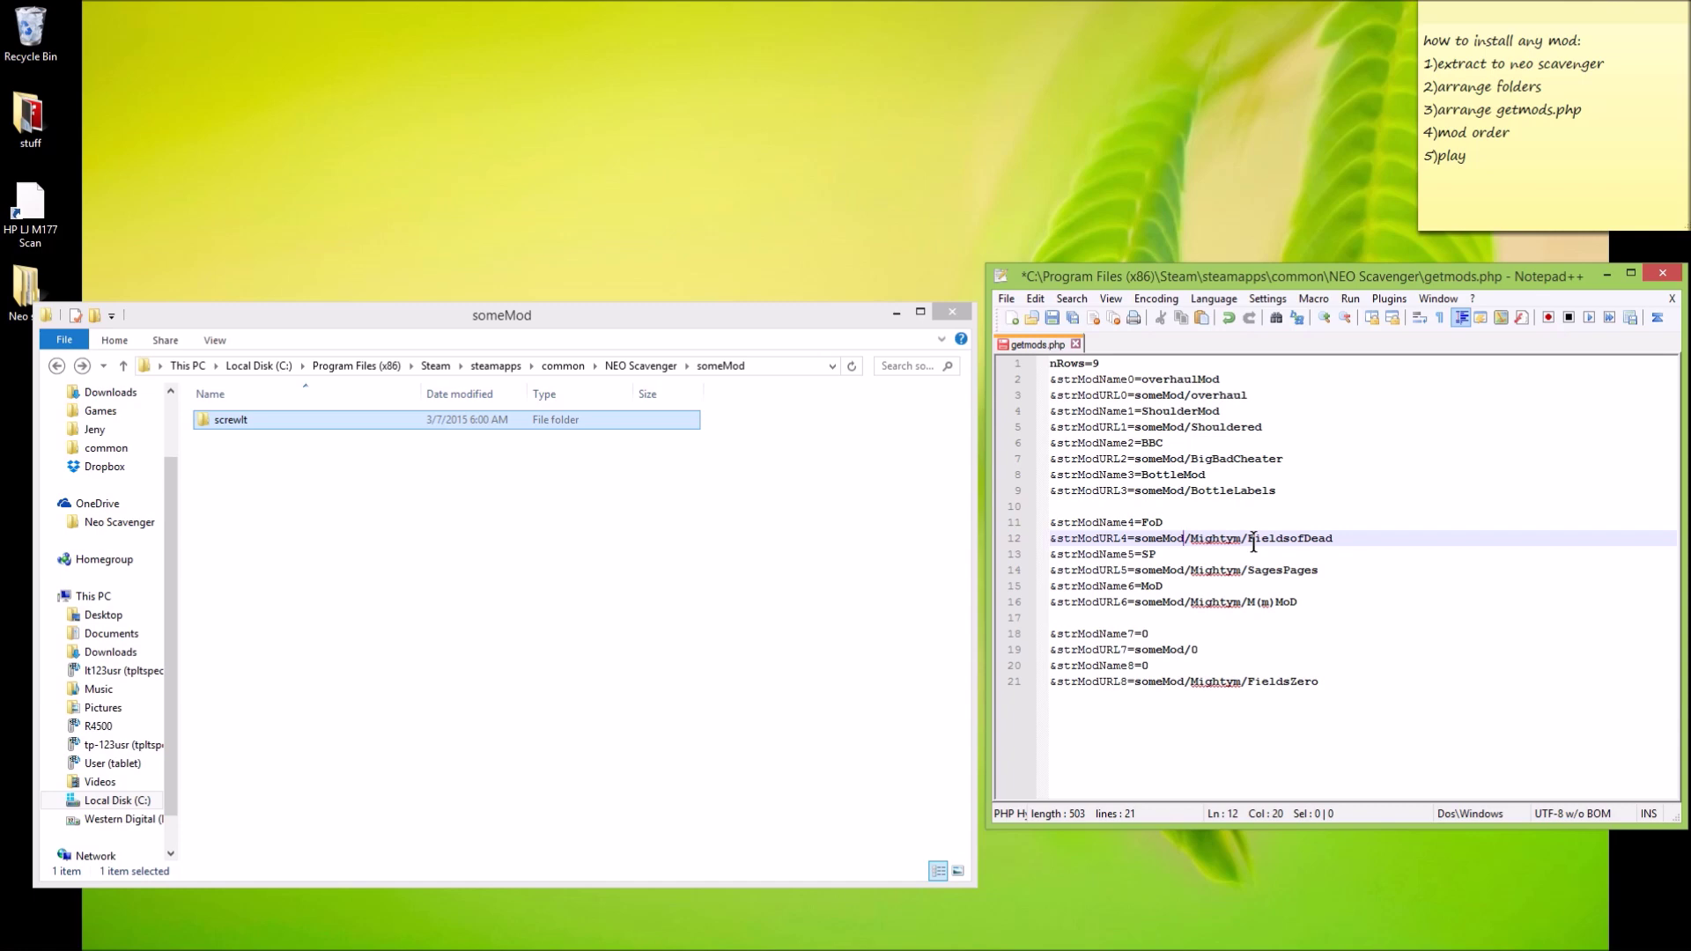
pyautogui.write('/')
pyautogui.hotkey('ctrl', 'v')
pyautogui.moveTo(1185, 539); pyautogui.dragTo(1241, 539)
pyautogui.hotkey('ctrl', 'c')
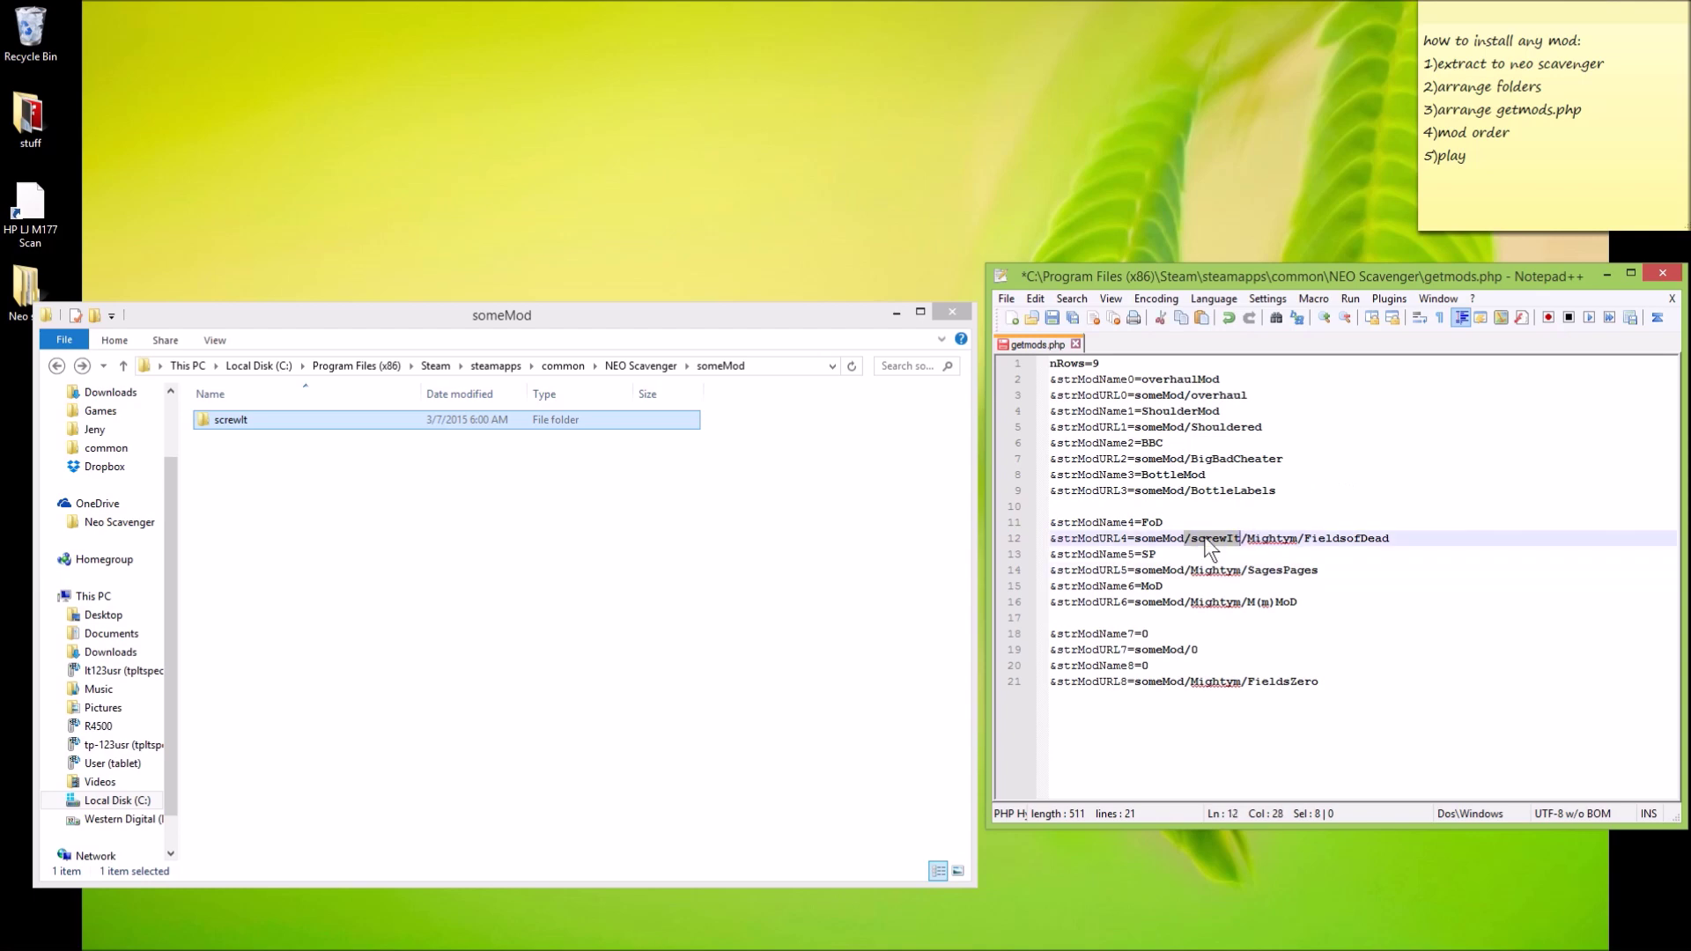
# Insert /screwIt after someMod in the strModURL0 to strModURL3 paths, keeping the slash before BottleLabels.
pyautogui.doubleClick(1159, 395)
pyautogui.click(1187, 394)
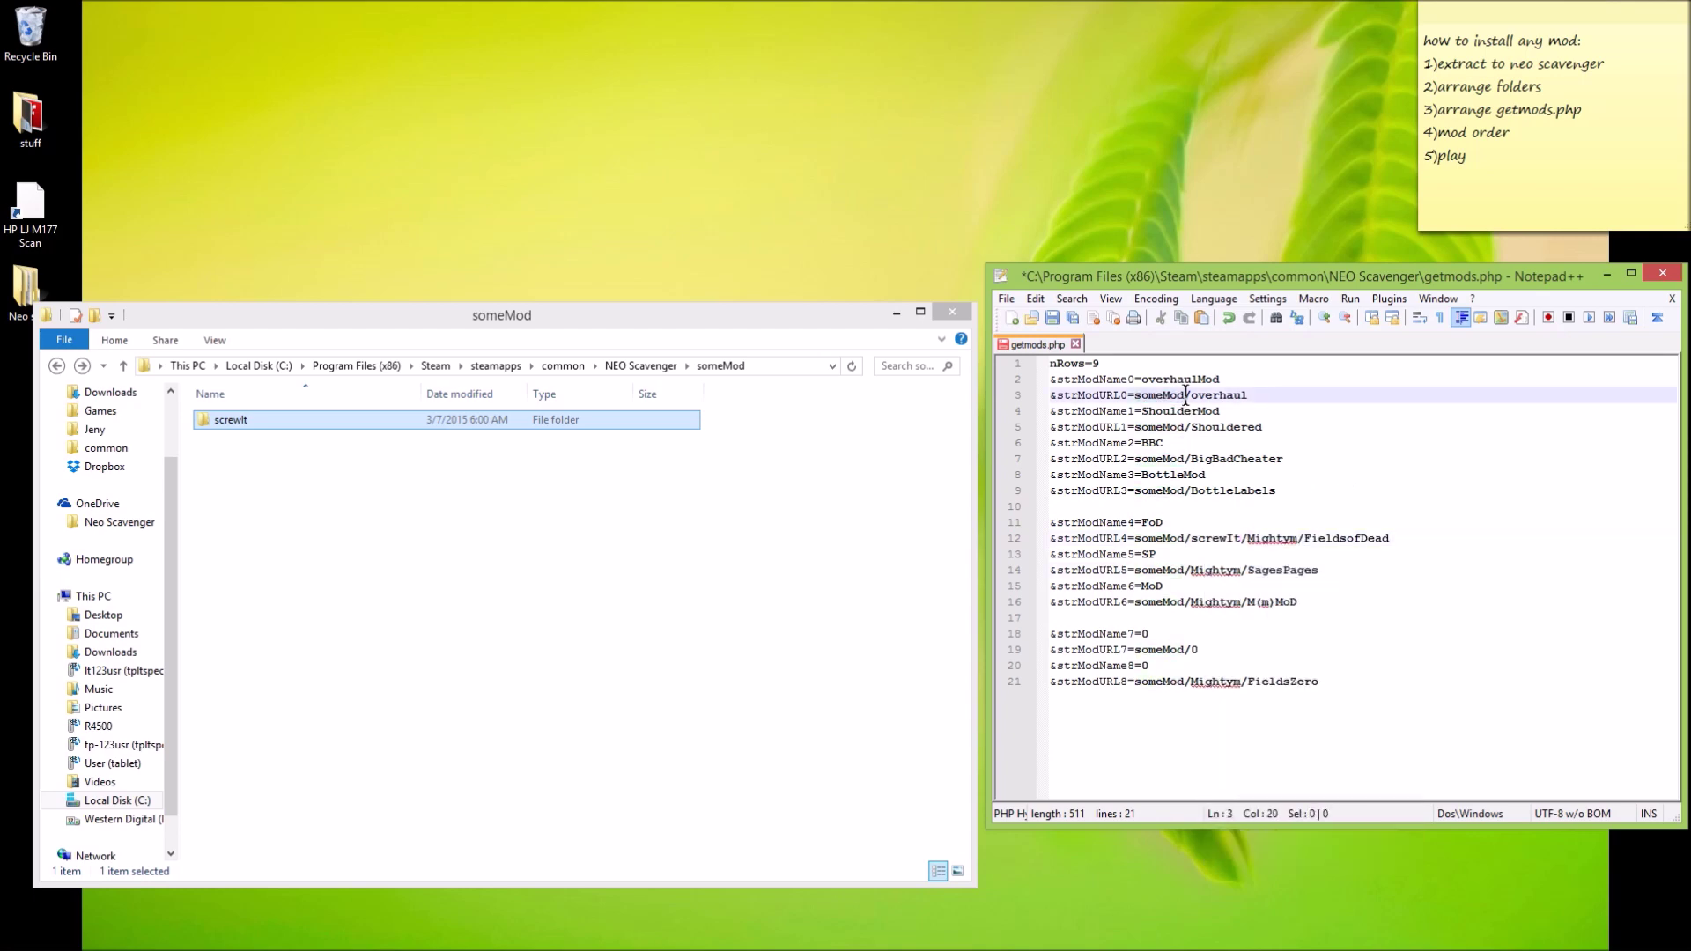
pyautogui.hotkey('ctrl', 'v')
pyautogui.click(1186, 426)
pyautogui.hotkey('ctrl', 'v')
pyautogui.click(1186, 458)
pyautogui.hotkey('ctrl', 'v')
pyautogui.click(1191, 490)
pyautogui.hotkey('ctrl', 'v')
pyautogui.click(1190, 490)
pyautogui.press('BackSpace')
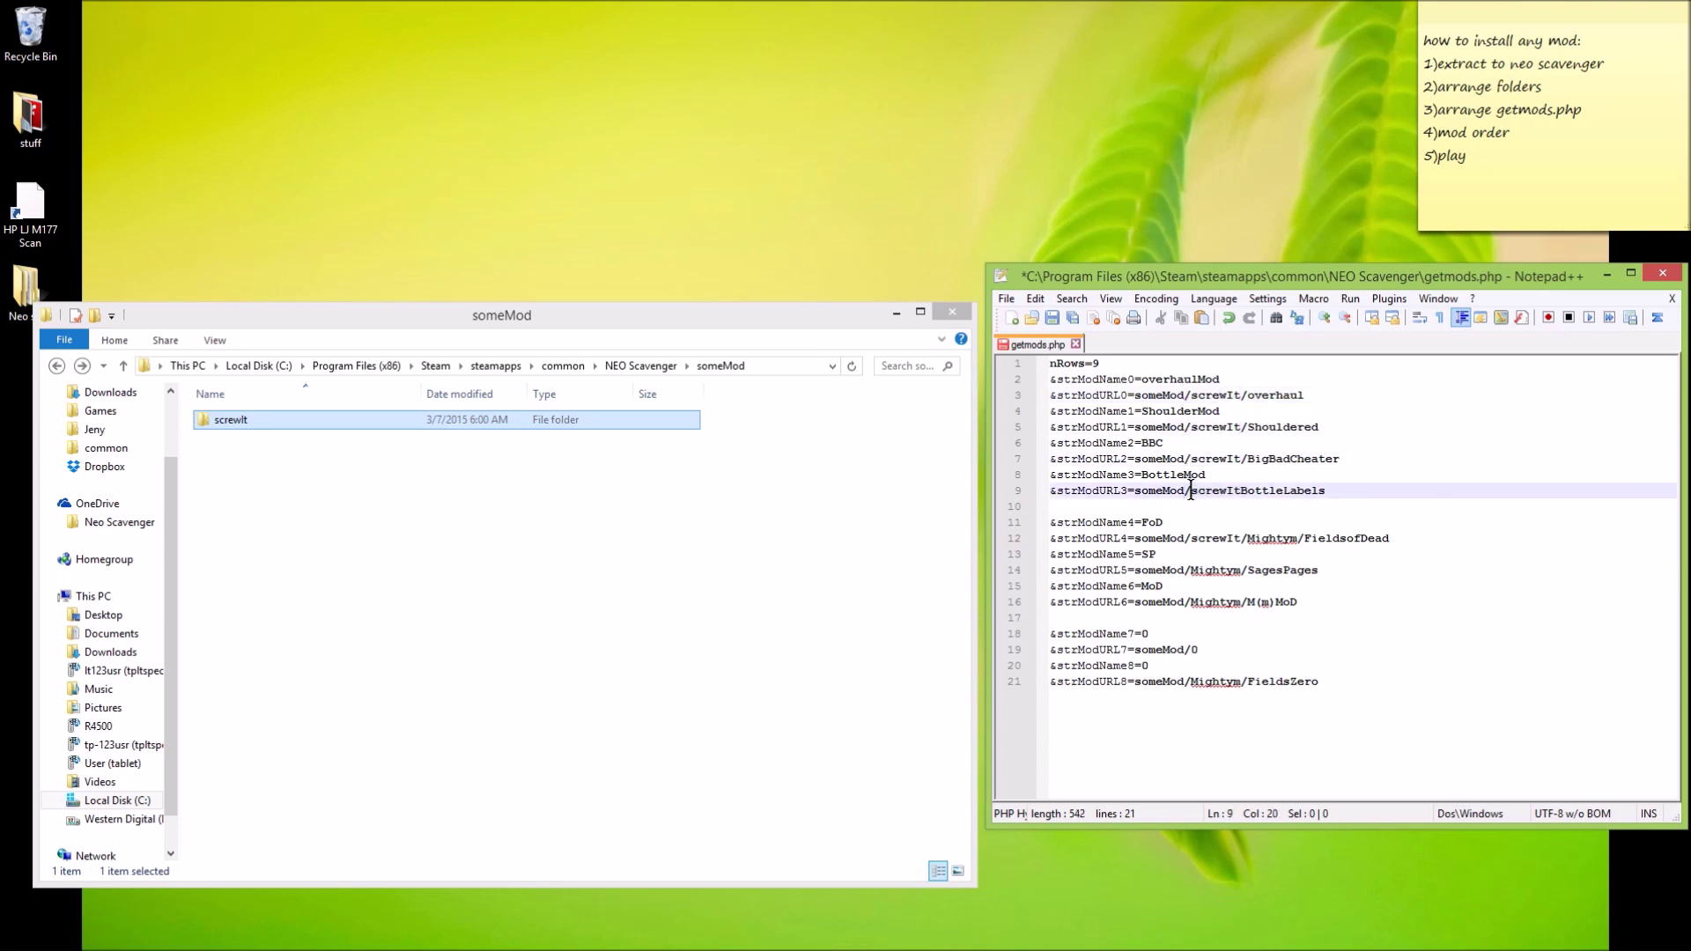
pyautogui.write('/')
# Insert /screwIt after someMod in the strModURL5 to strModURL8 paths, save getmods.php, and close the NEO Scavenger test run.
pyautogui.click(1187, 570)
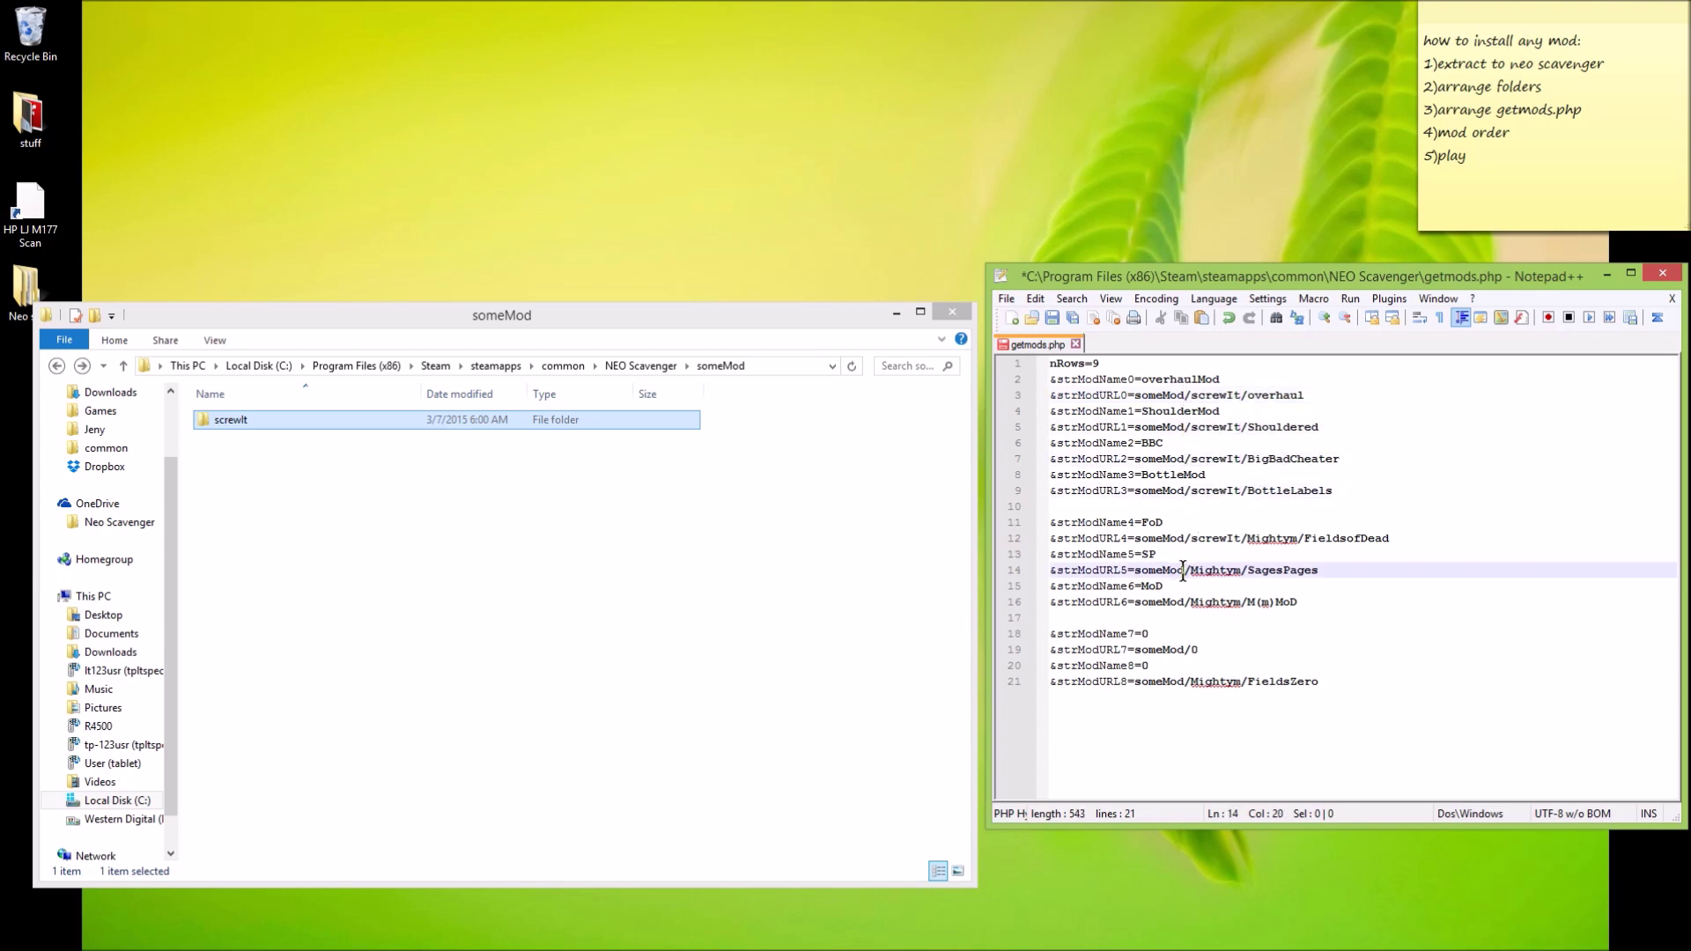
pyautogui.hotkey('ctrl', 'v')
pyautogui.click(1186, 602)
pyautogui.hotkey('ctrl', 'v')
pyautogui.click(1186, 681)
pyautogui.hotkey('ctrl', 'v')
pyautogui.click(1186, 649)
pyautogui.hotkey('ctrl', 'v')
pyautogui.hotkey('ctrl', 's')
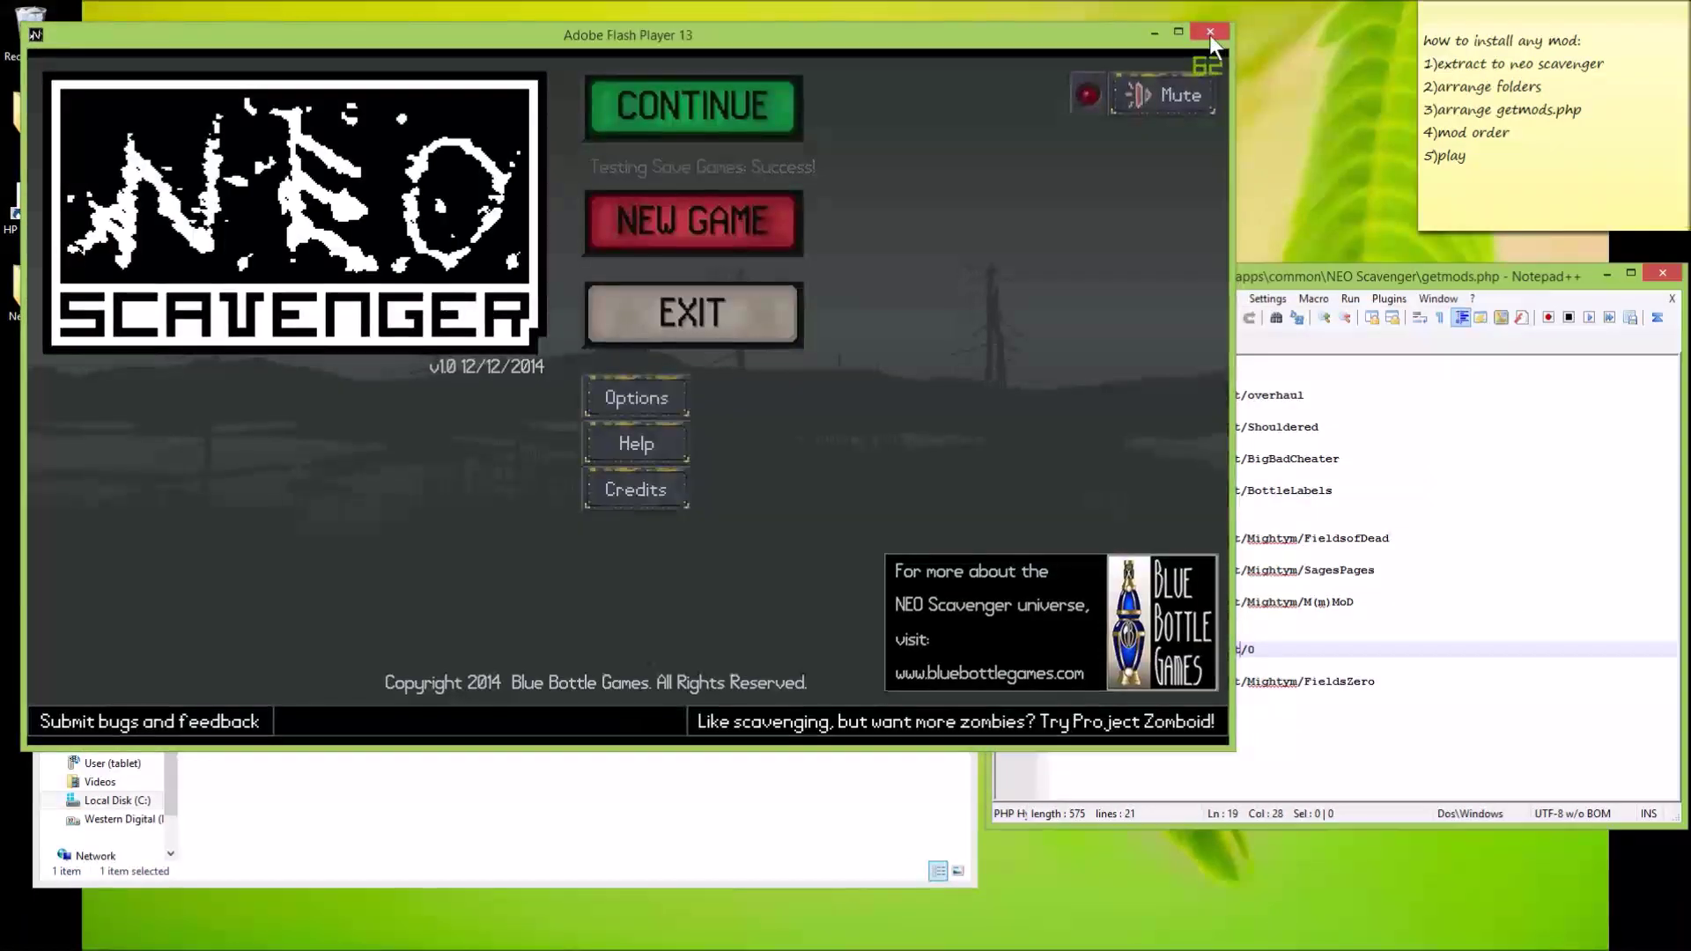
pyautogui.click(1210, 33)
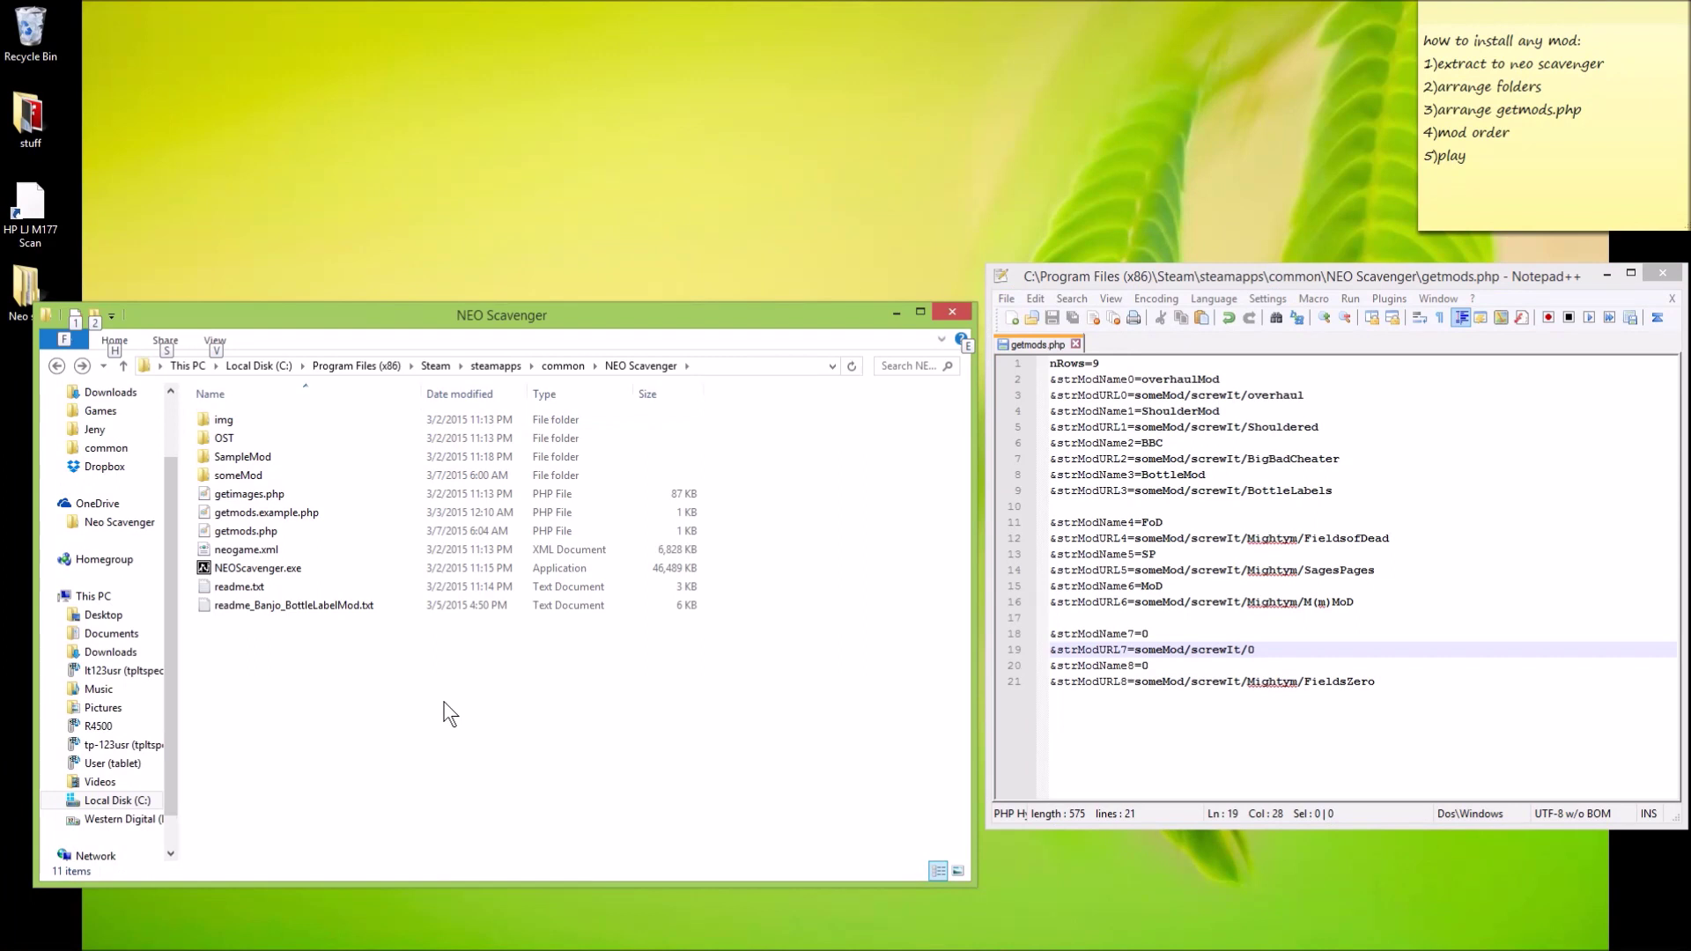
# Move everything from someMod's screwIt subfolder into the main NEO Scavenger folder, replacing the existing getmods.php.
pyautogui.doubleClick(256, 474)
pyautogui.doubleClick(248, 418)
pyautogui.hotkey('ctrl', 'a')
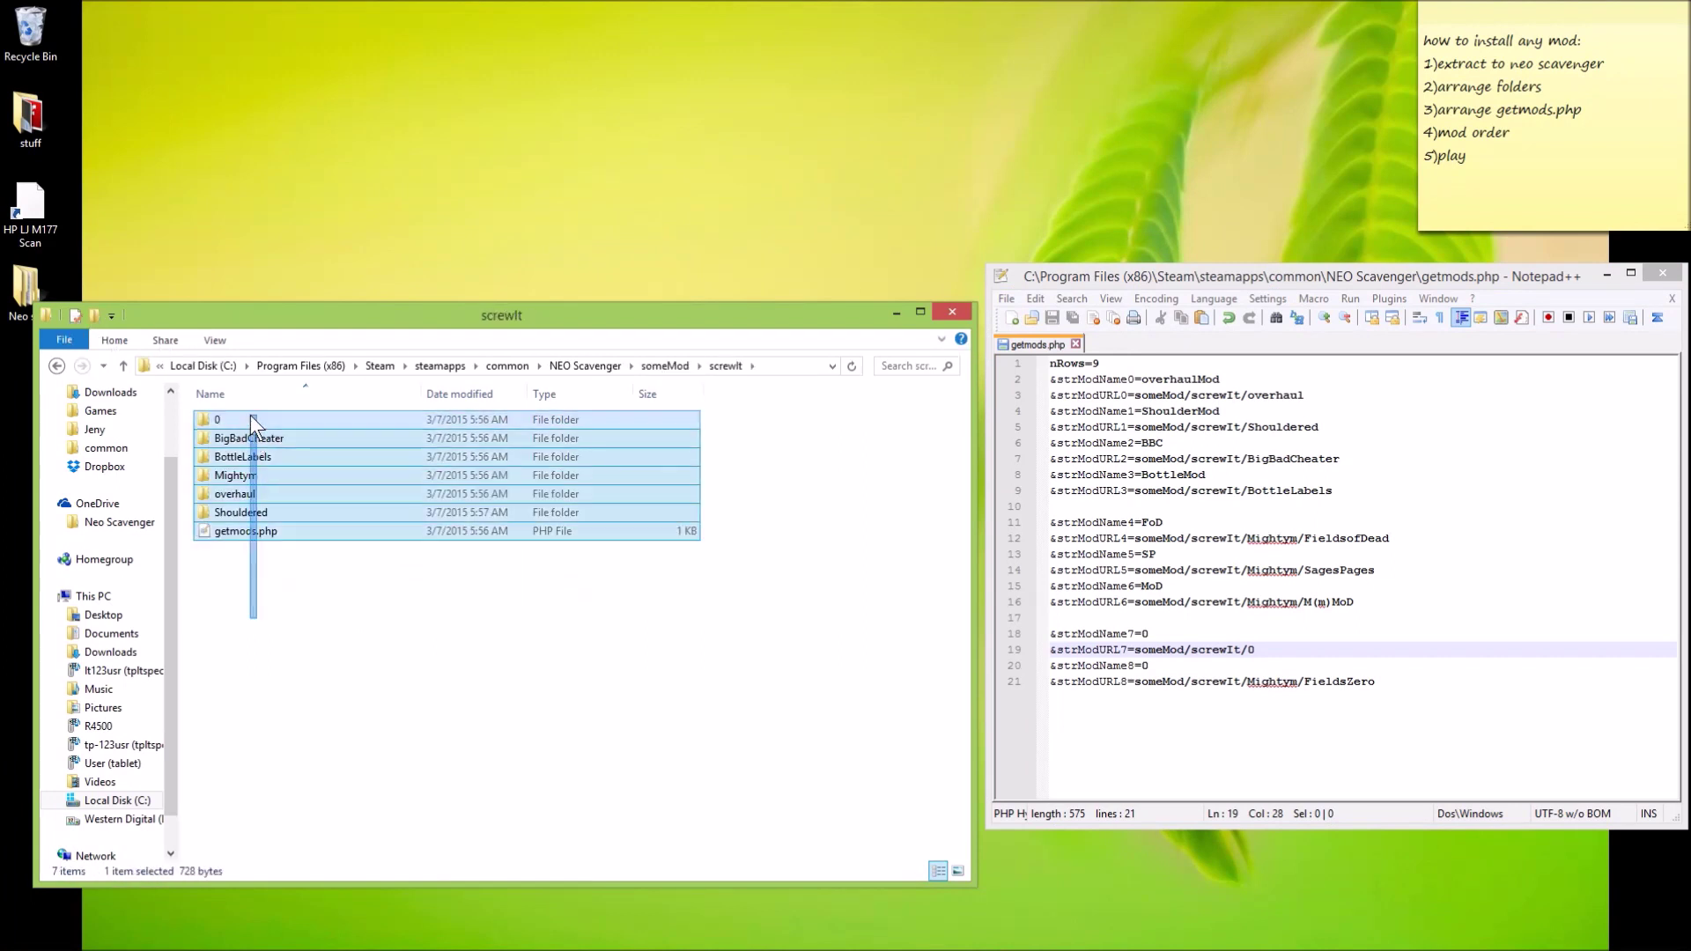
pyautogui.hotkey('ctrl', 'x')
pyautogui.press('BackSpace')
pyautogui.press('BackSpace')
pyautogui.hotkey('ctrl', 'v')
pyautogui.click(827, 347)
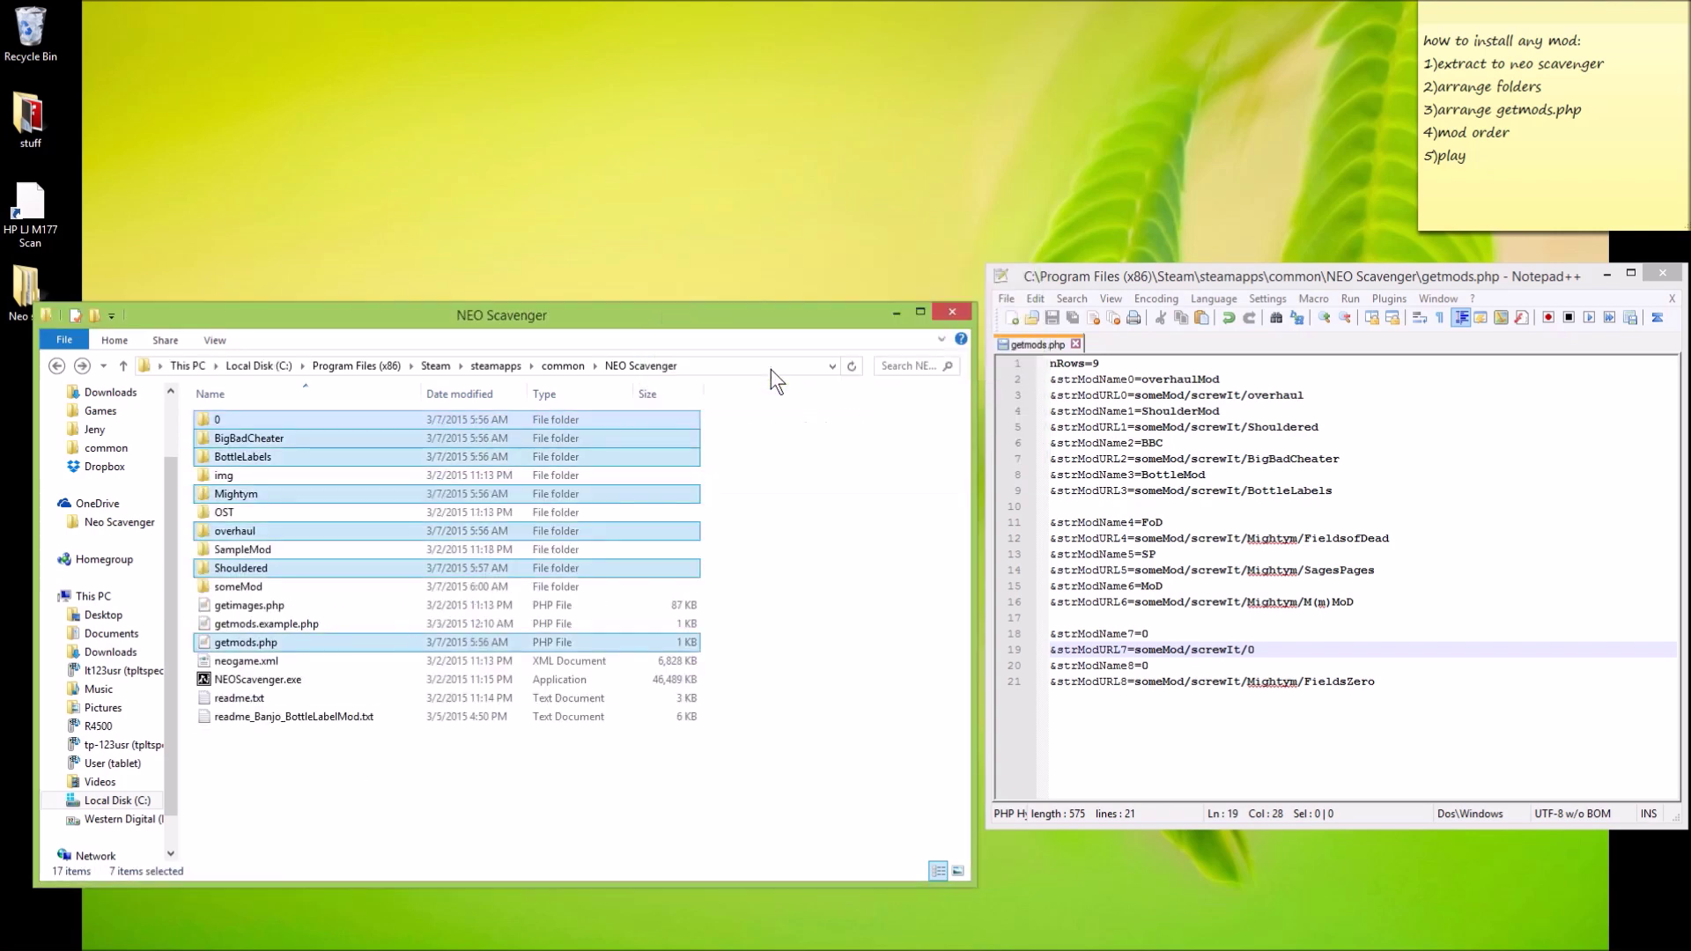
pyautogui.click(793, 558)
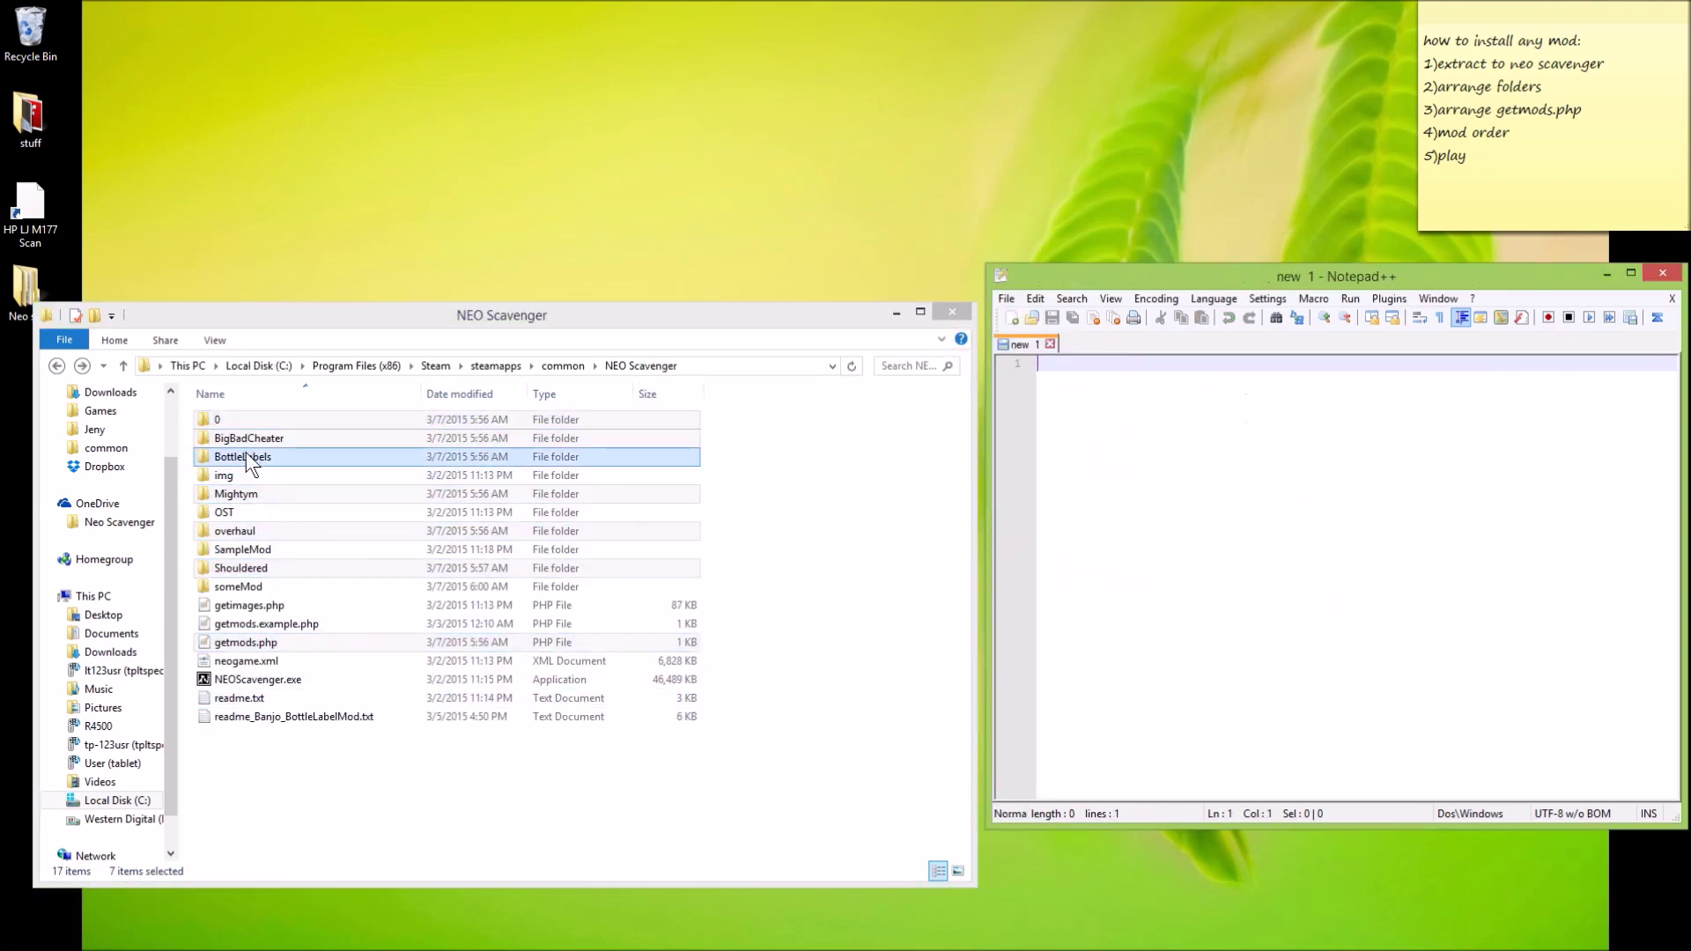
# Check that someMod's screwIt subfolder is empty, and delete the someMod folder.
pyautogui.doubleClick(269, 588)
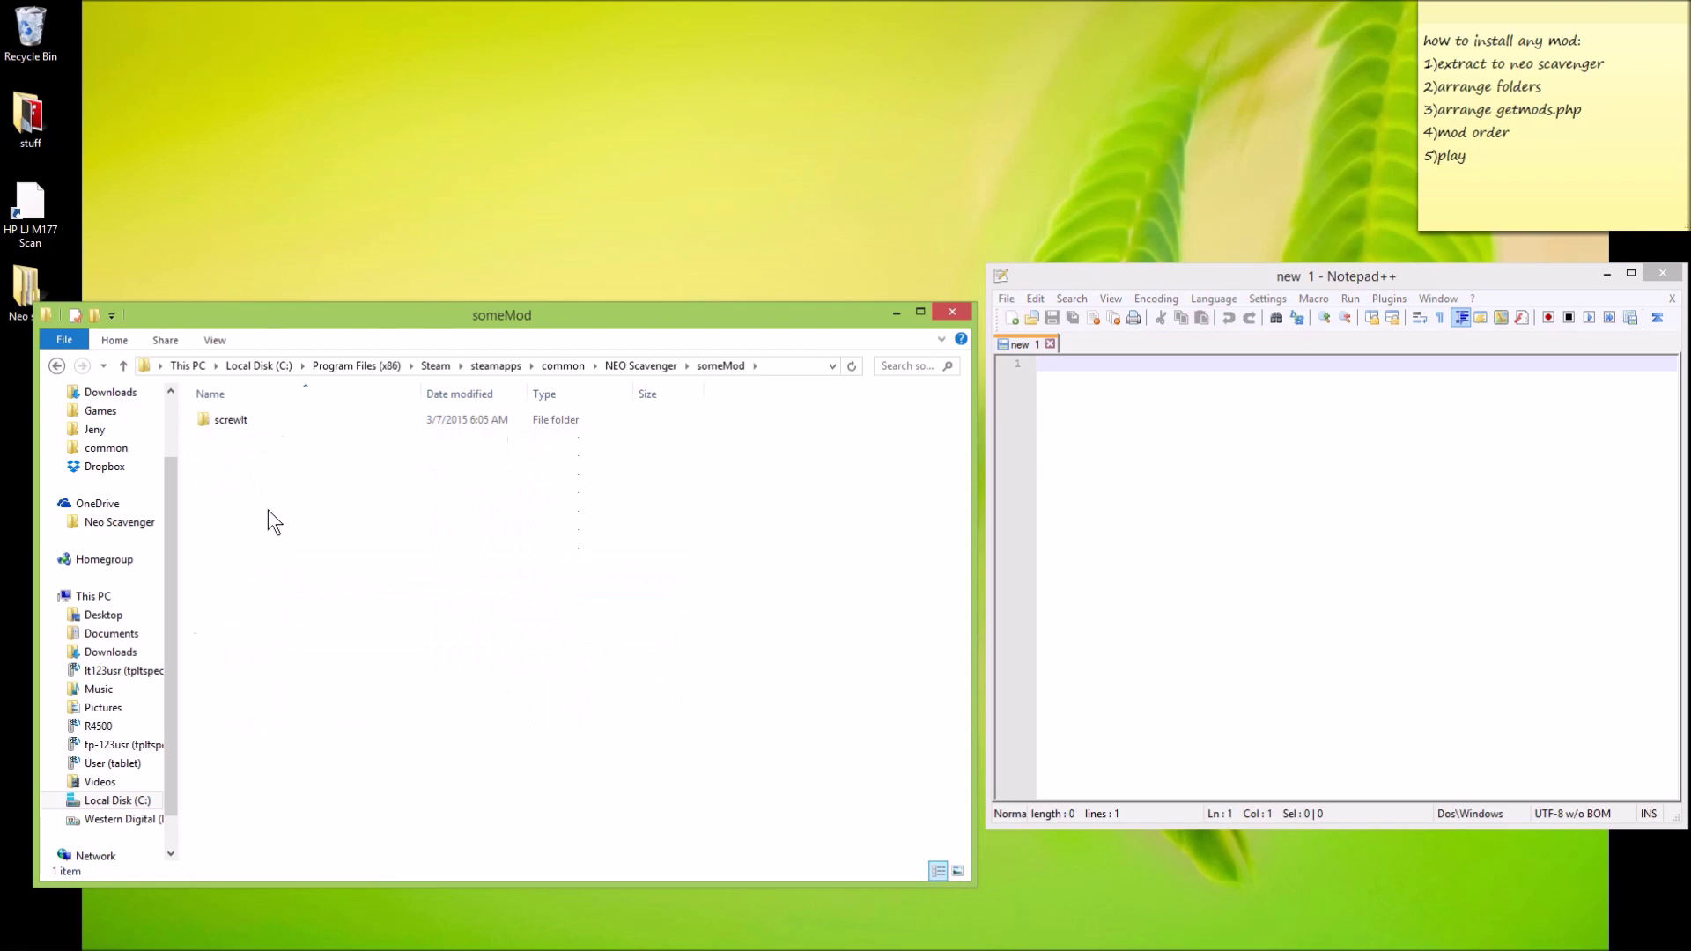
pyautogui.doubleClick(253, 420)
pyautogui.press('BackSpace')
pyautogui.press('BackSpace')
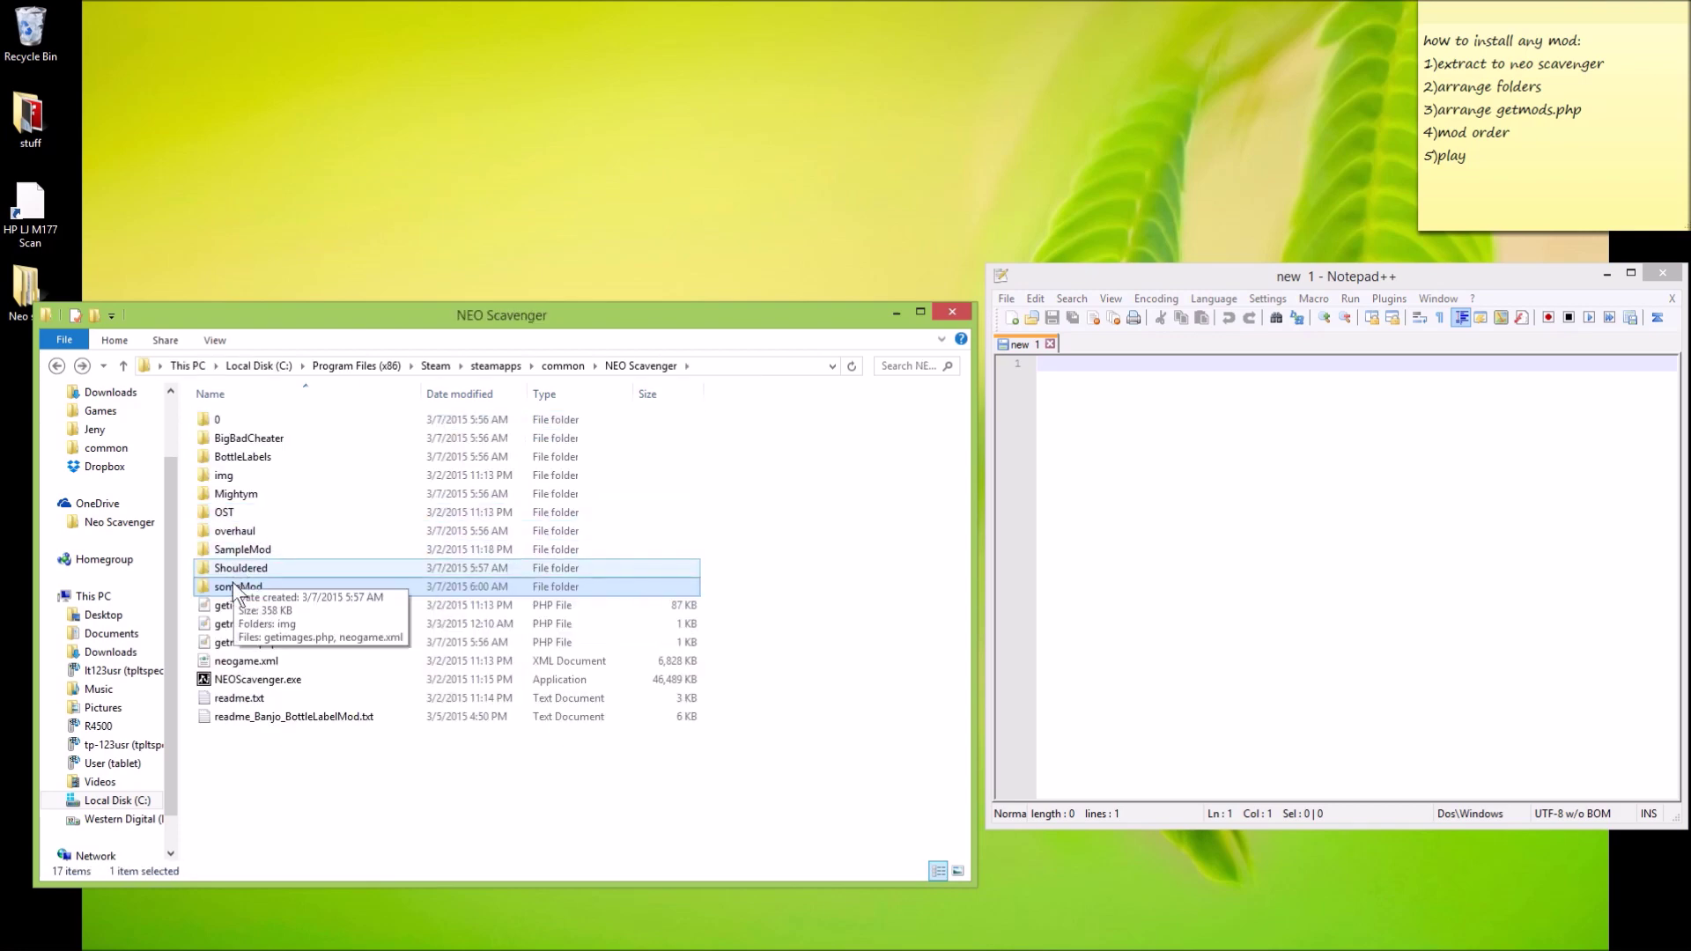
pyautogui.rightClick(253, 586)
pyautogui.click(280, 796)
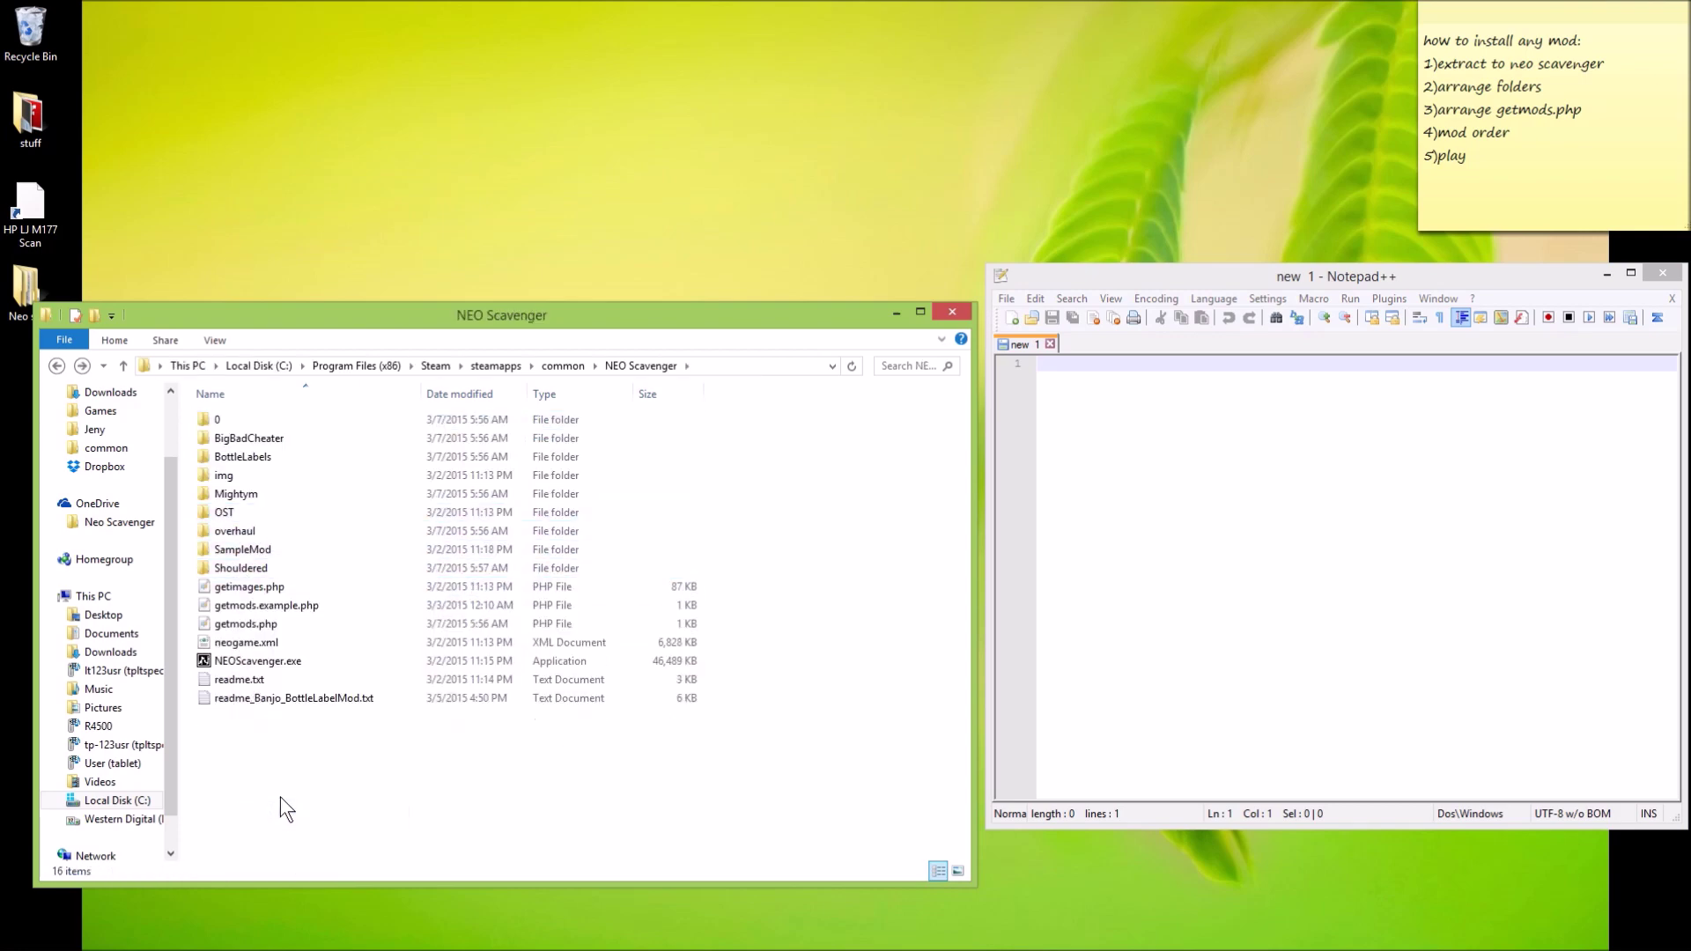
# Open the main getmods.php in Notepad++ and launch NEO Scavenger through Steam to test the moved folders, closing the game again.
pyautogui.doubleClick(250, 626)
pyautogui.rightClick(1300, 939)
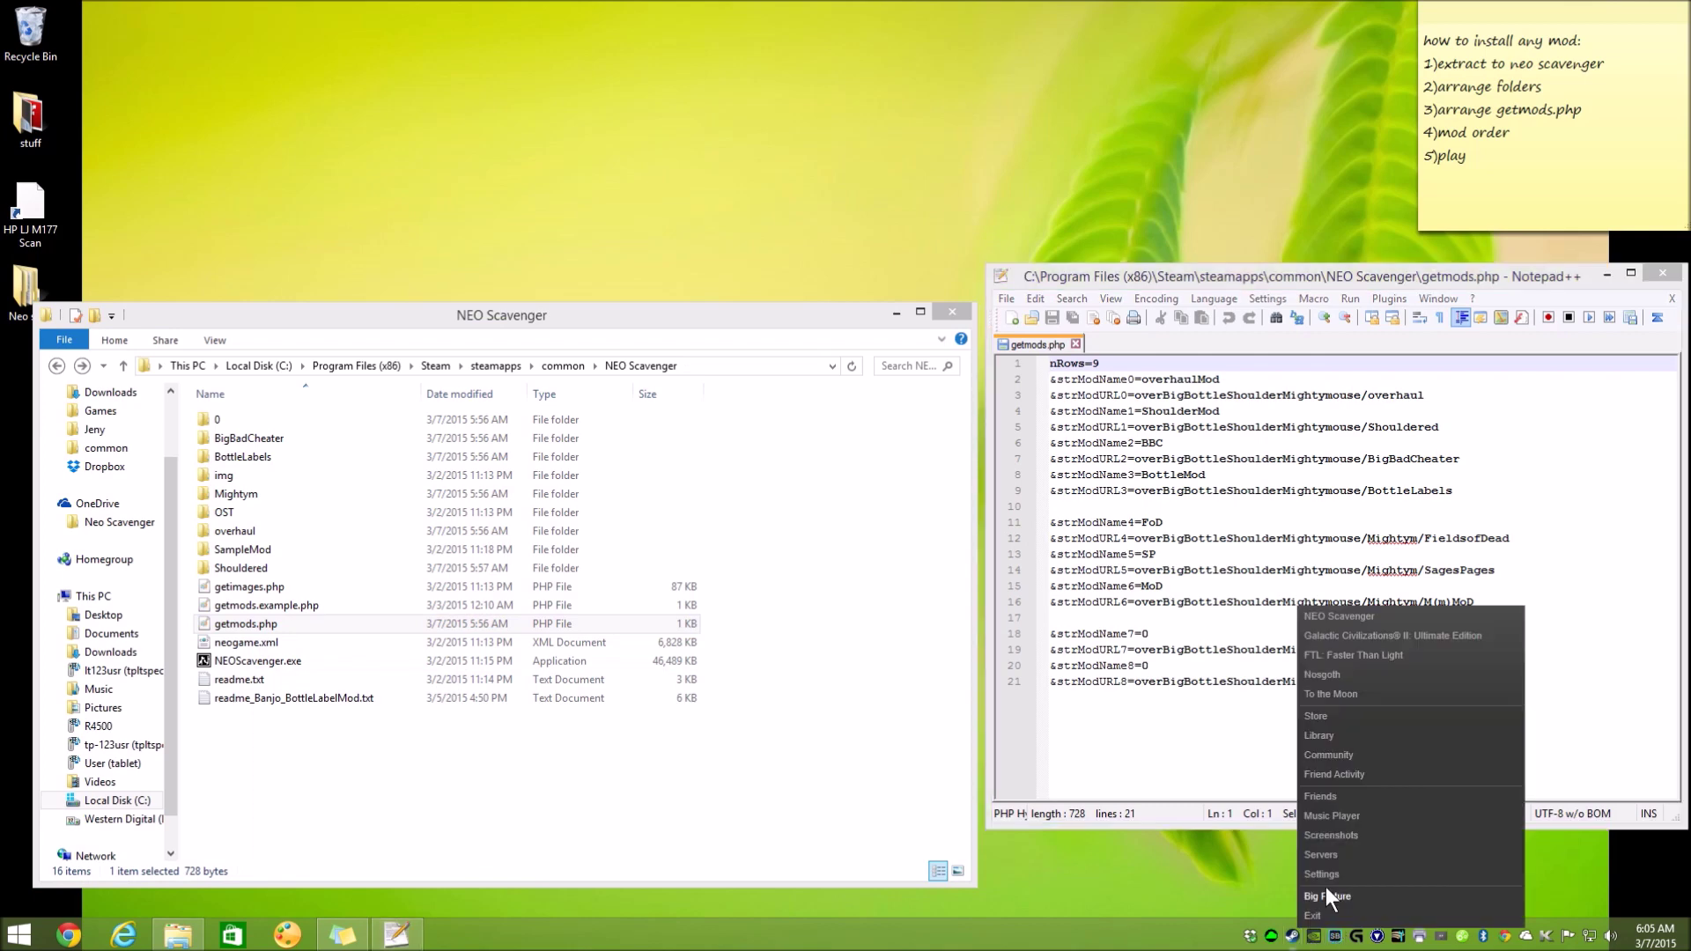
pyautogui.click(1324, 886)
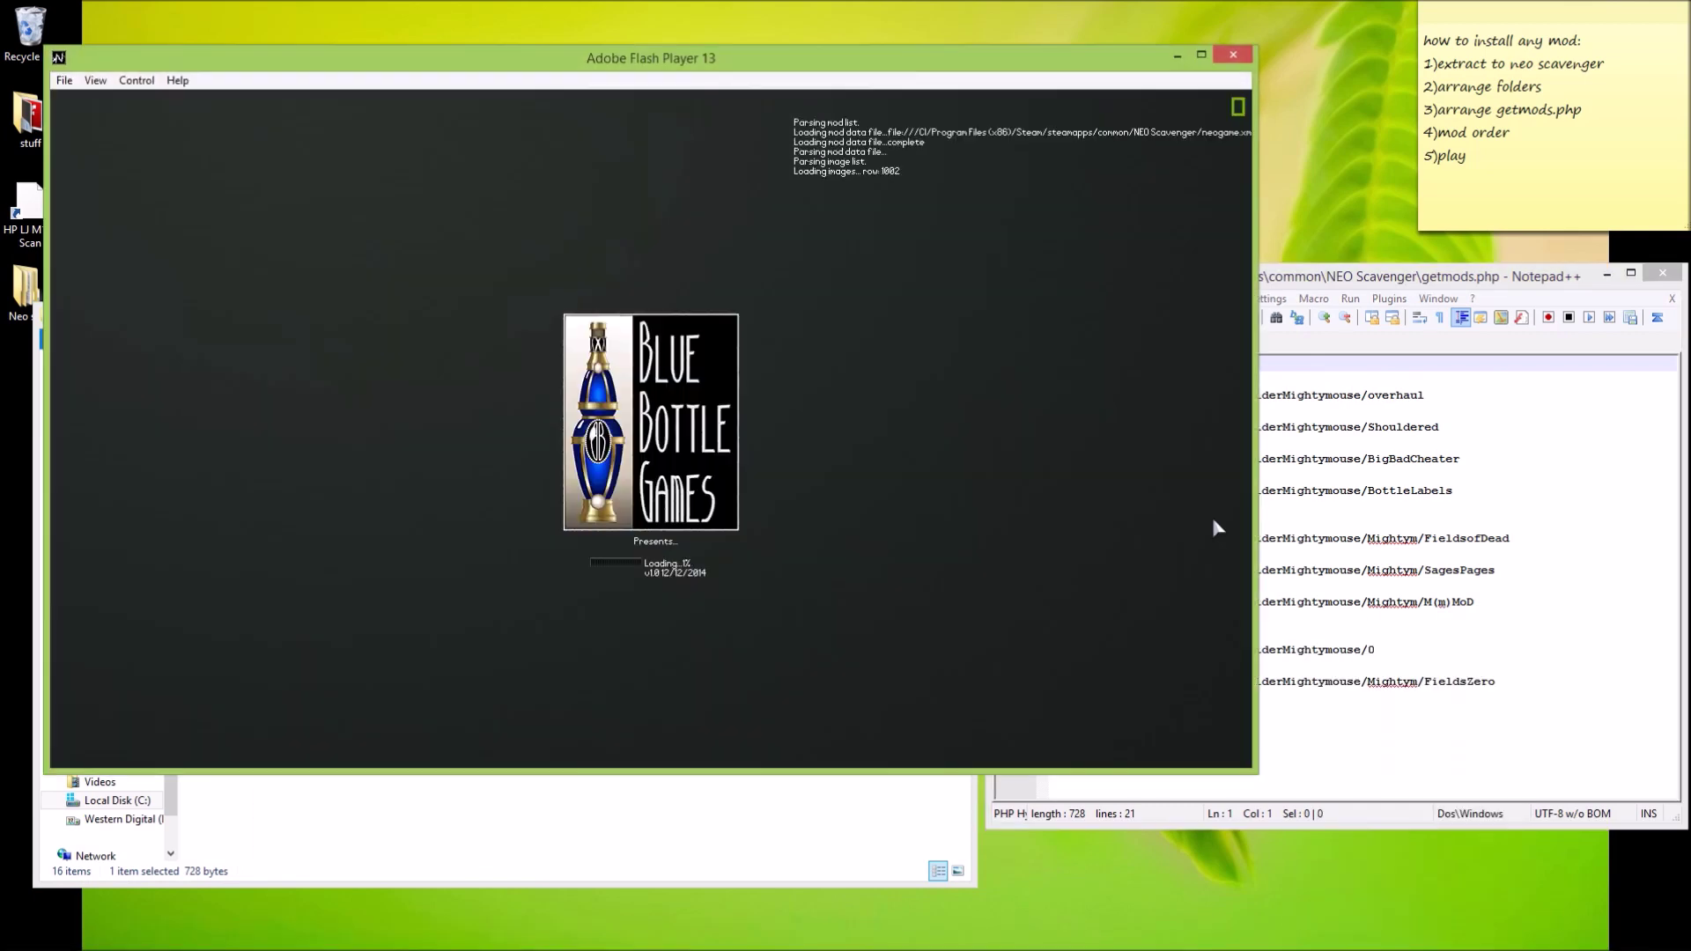
pyautogui.click(1232, 54)
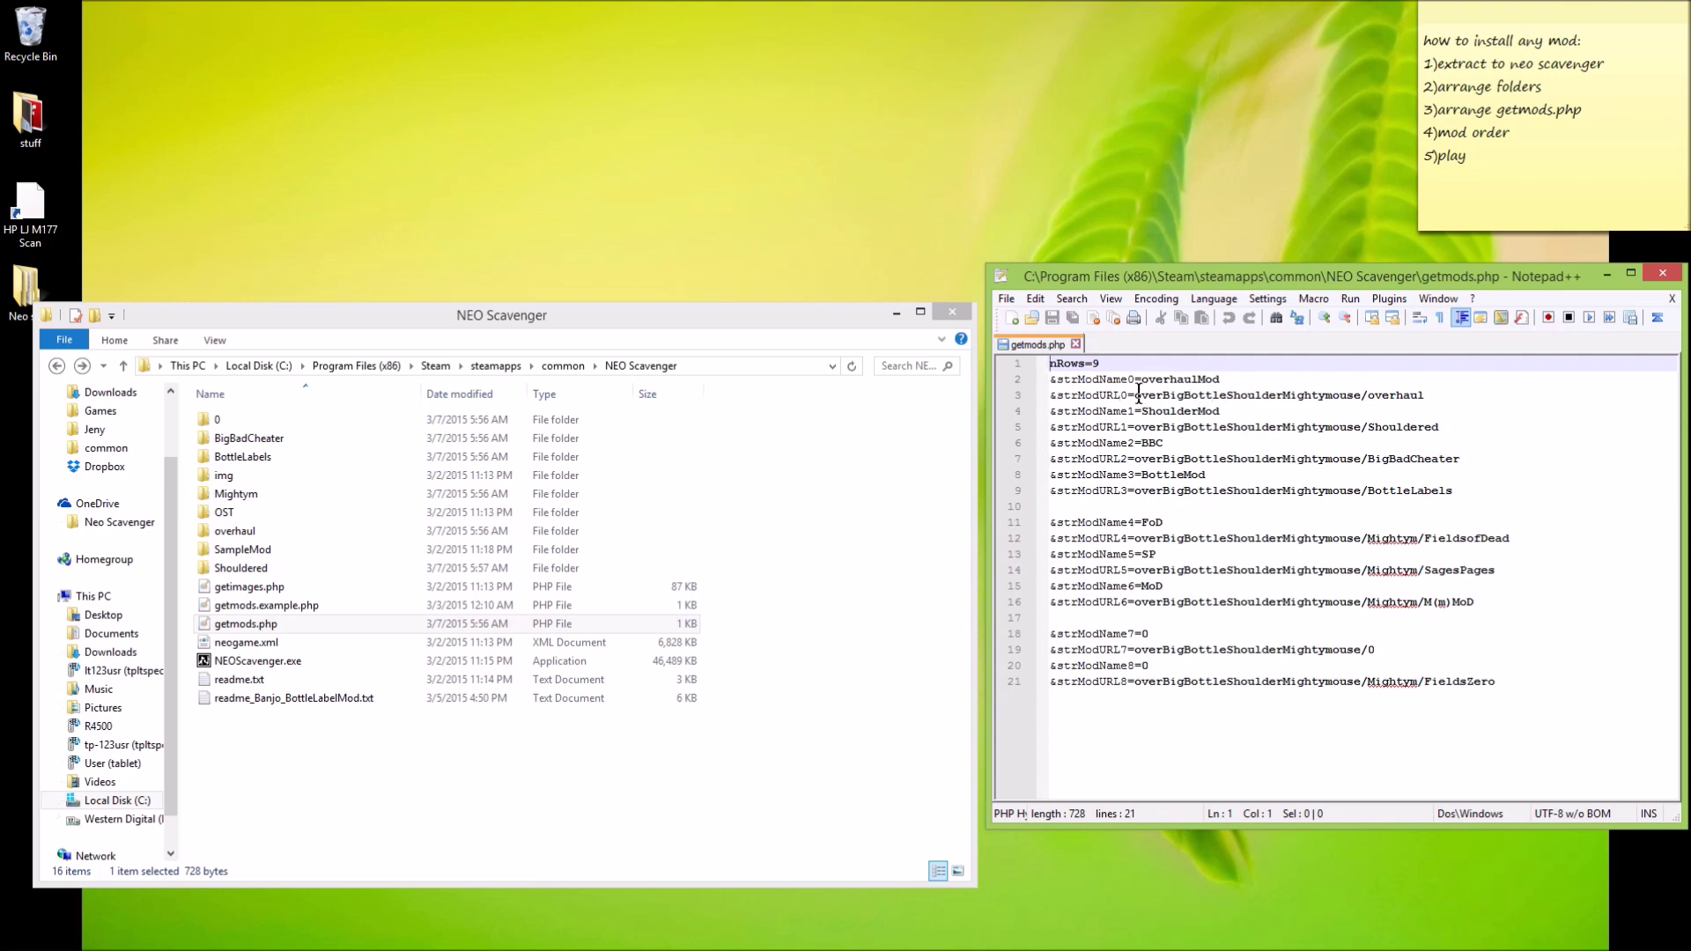
# Remove overBigBottleShoulderMightymouse/ from the strModURL0 path so that it points directly to overhaul.
pyautogui.moveTo(1137, 393); pyautogui.dragTo(1361, 401)
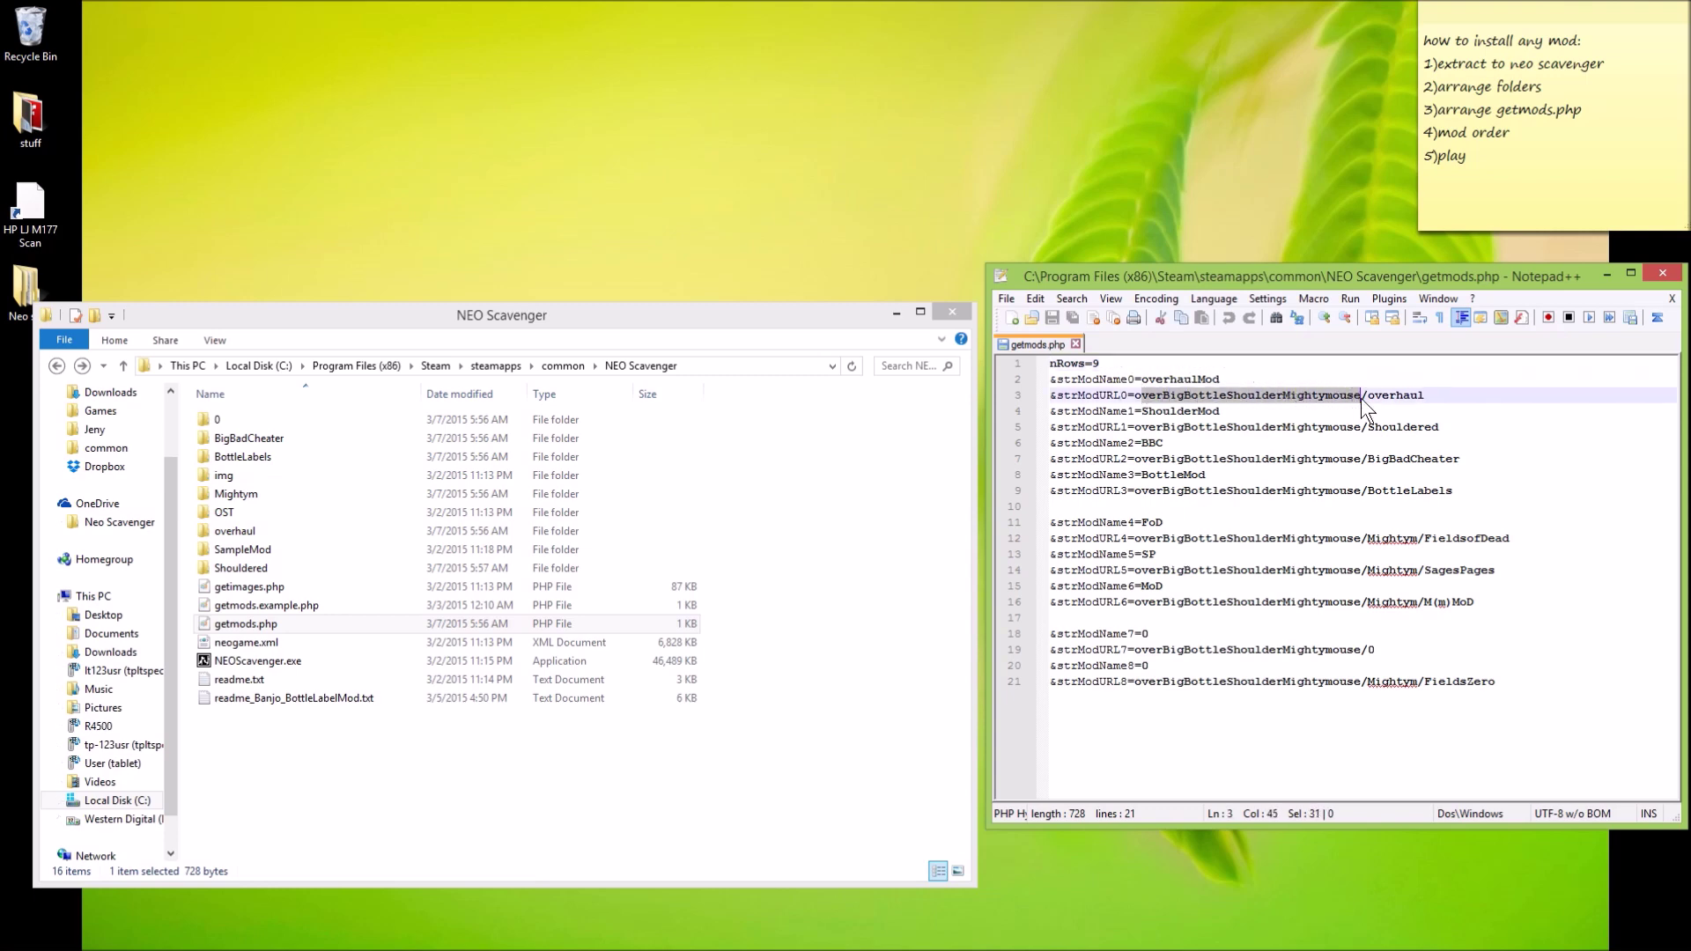
pyautogui.click(1388, 395)
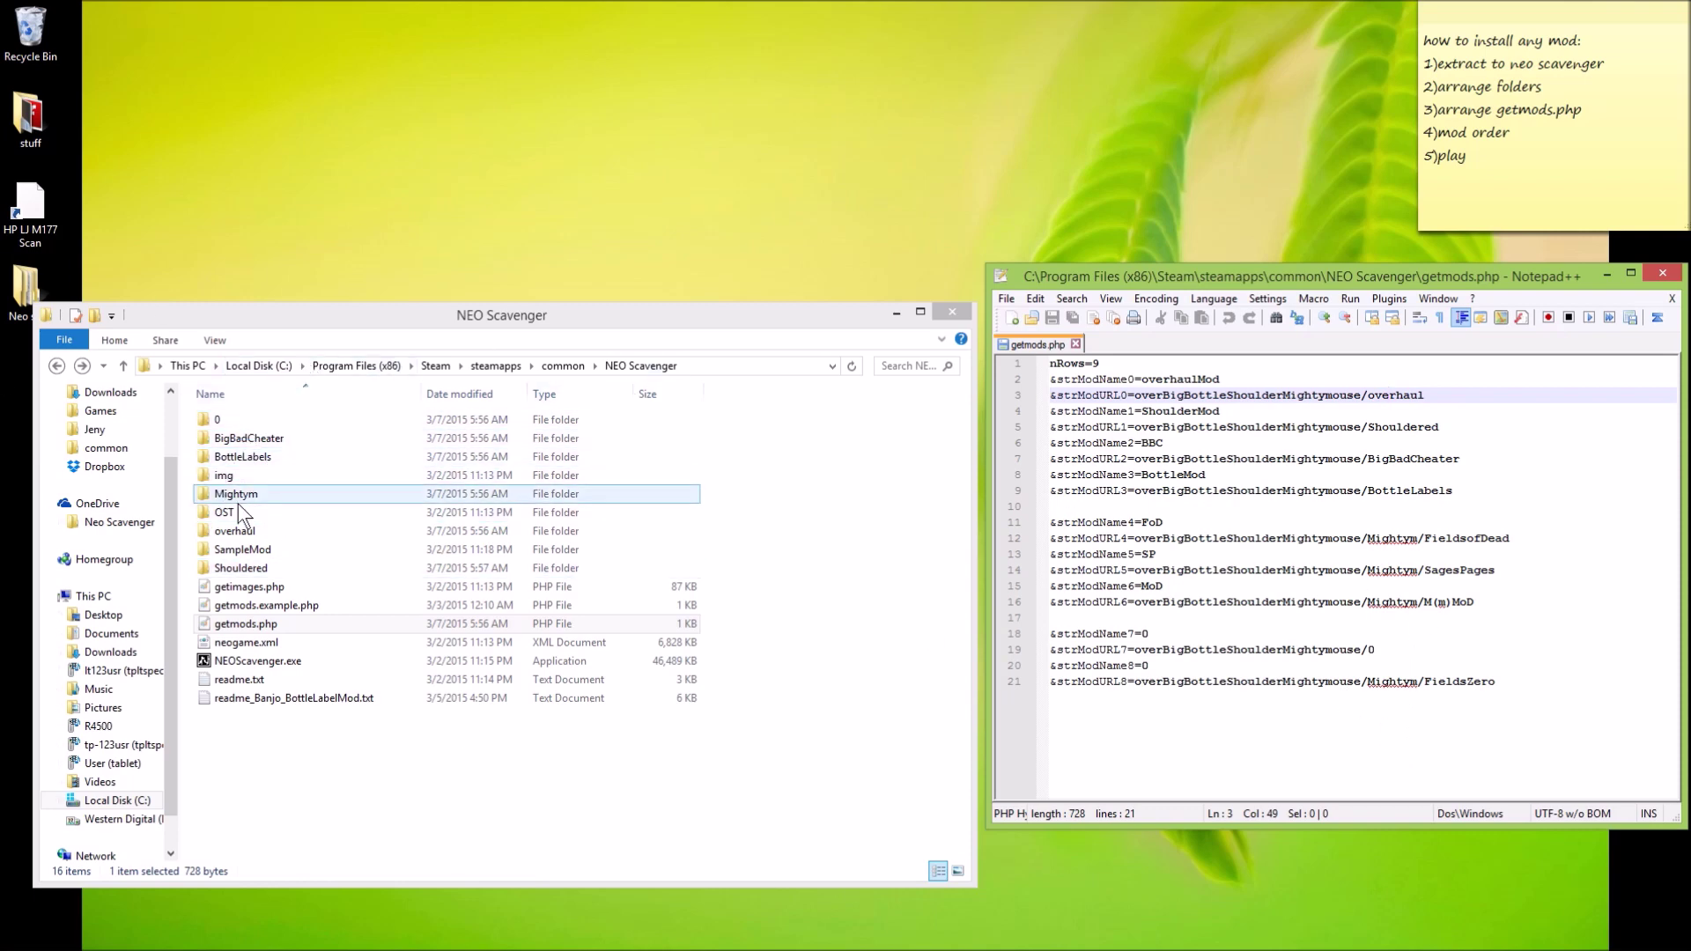
pyautogui.moveTo(1368, 395); pyautogui.dragTo(1142, 395)
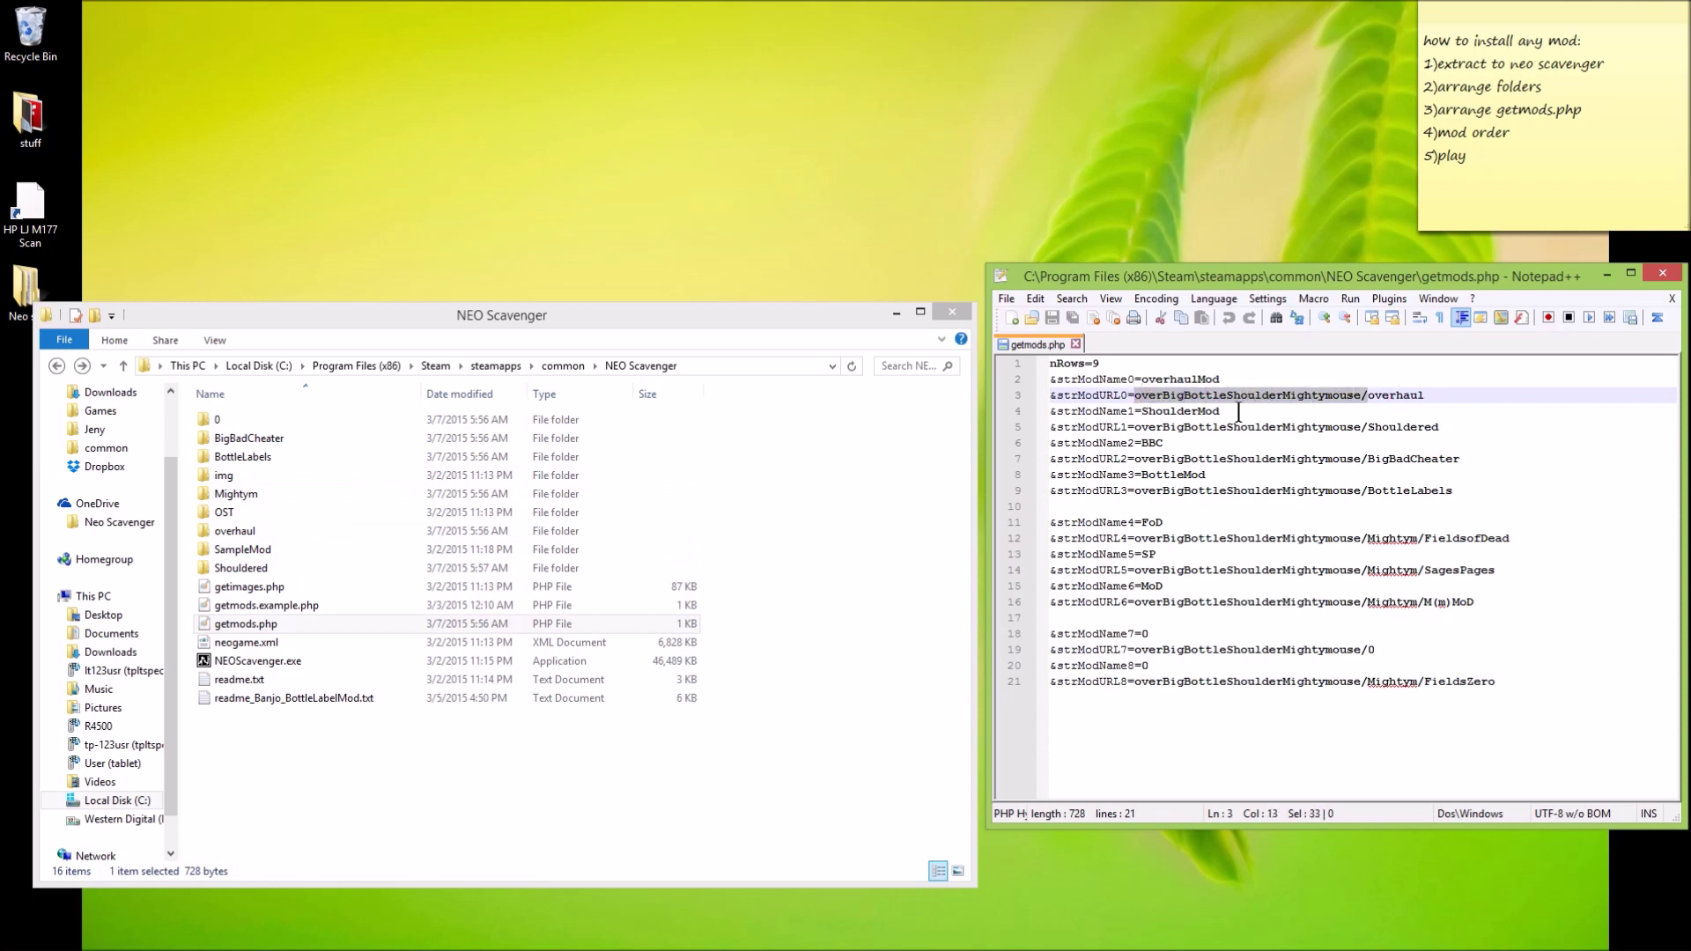
pyautogui.press('Delete')
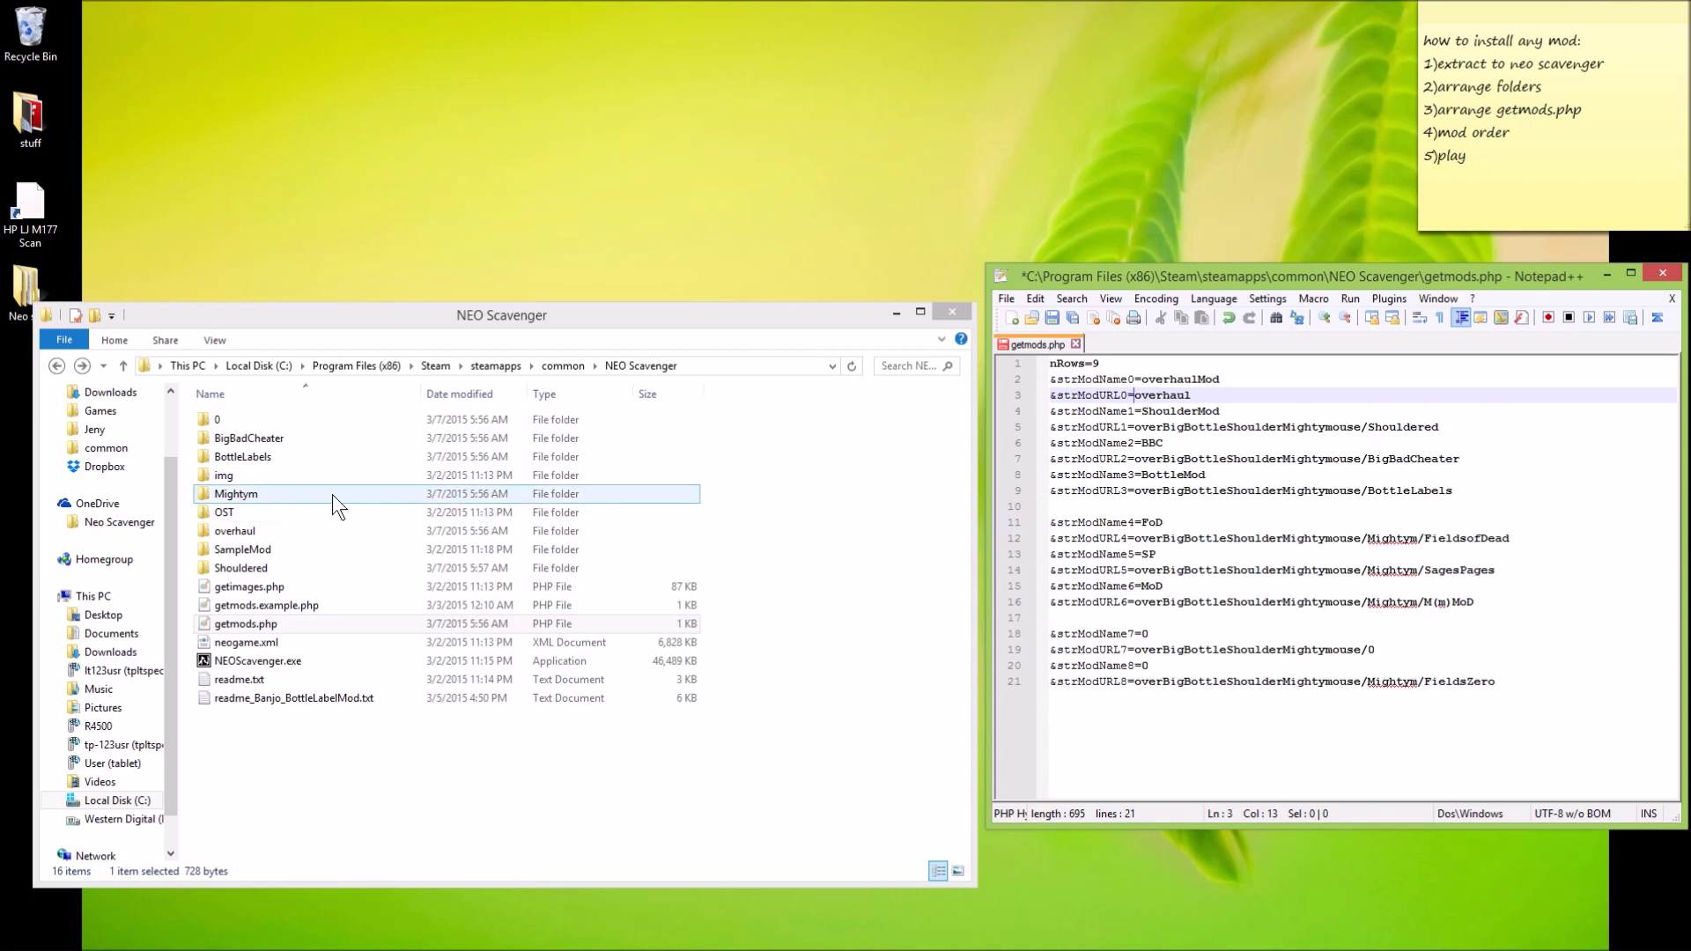
pyautogui.click(770, 774)
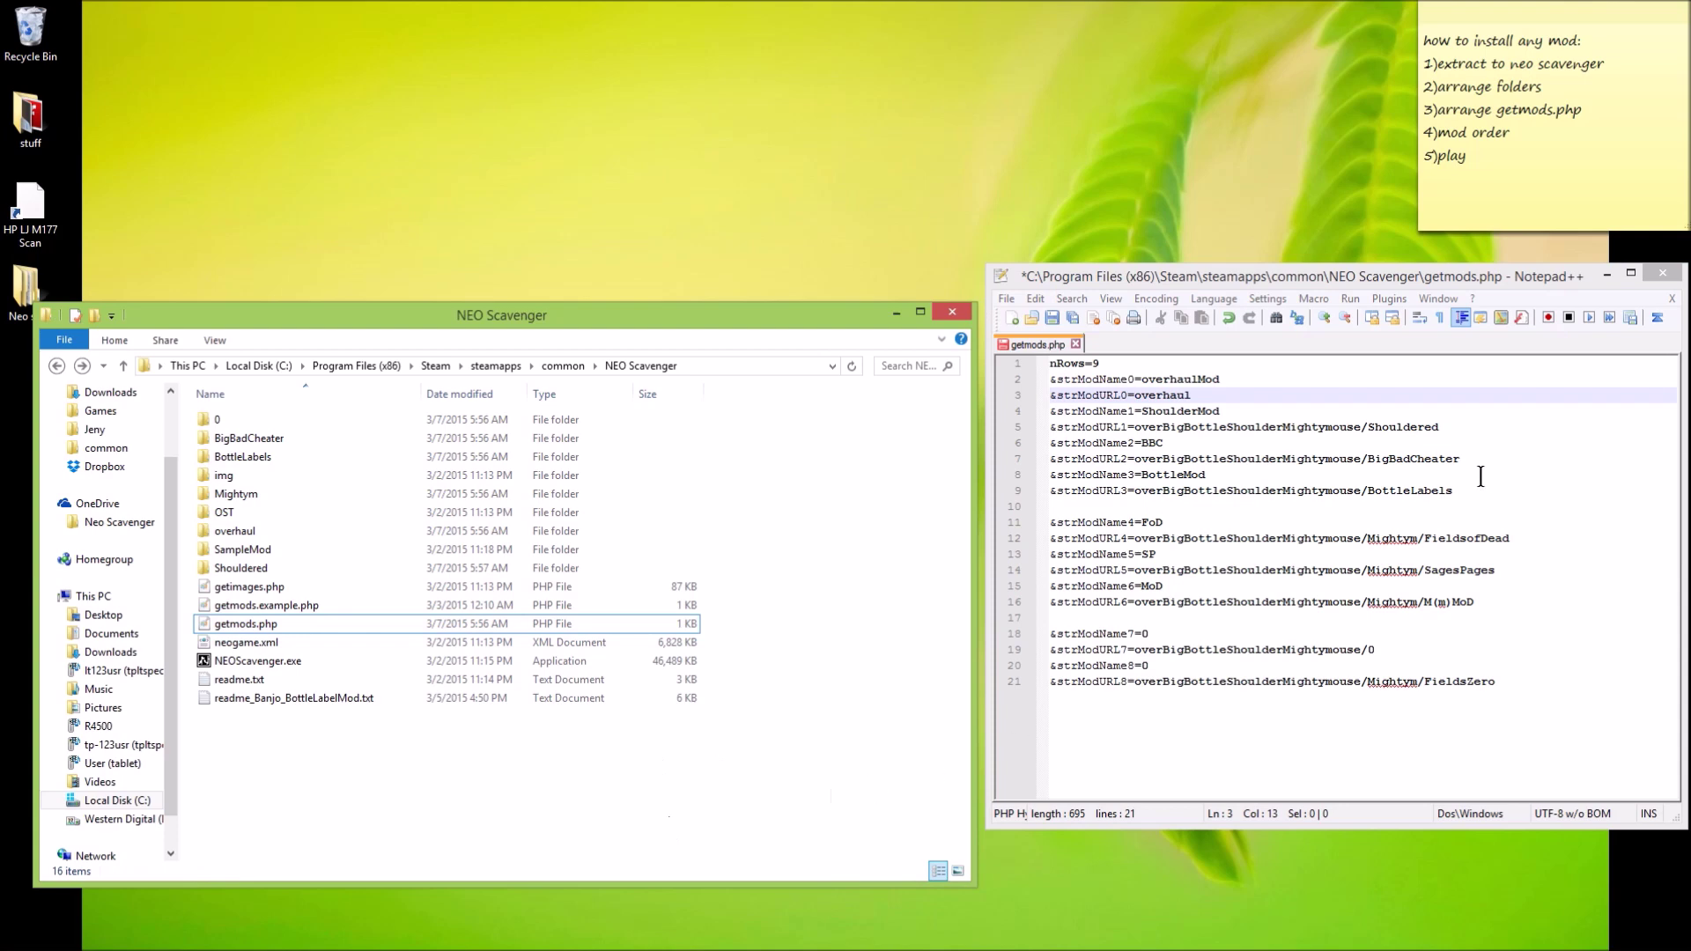
# Compare the strModURL1 path in getmods.php with the location and contents of the Shouldered folder.
pyautogui.click(1143, 431)
pyautogui.doubleClick(1144, 429)
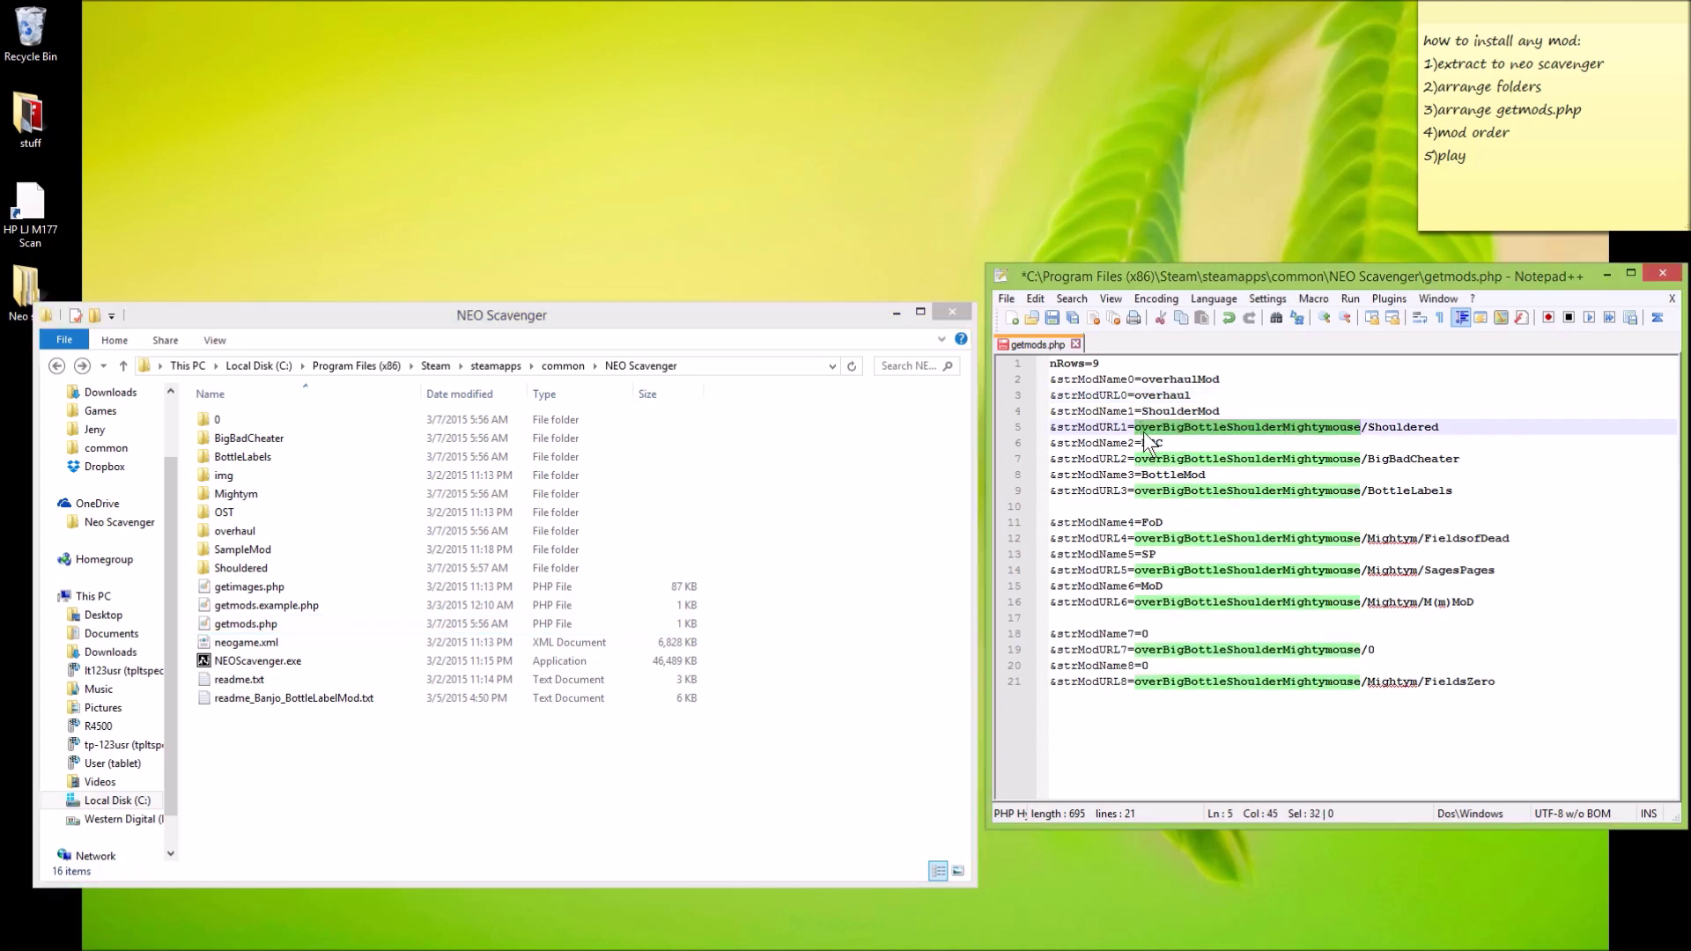
pyautogui.click(1367, 430)
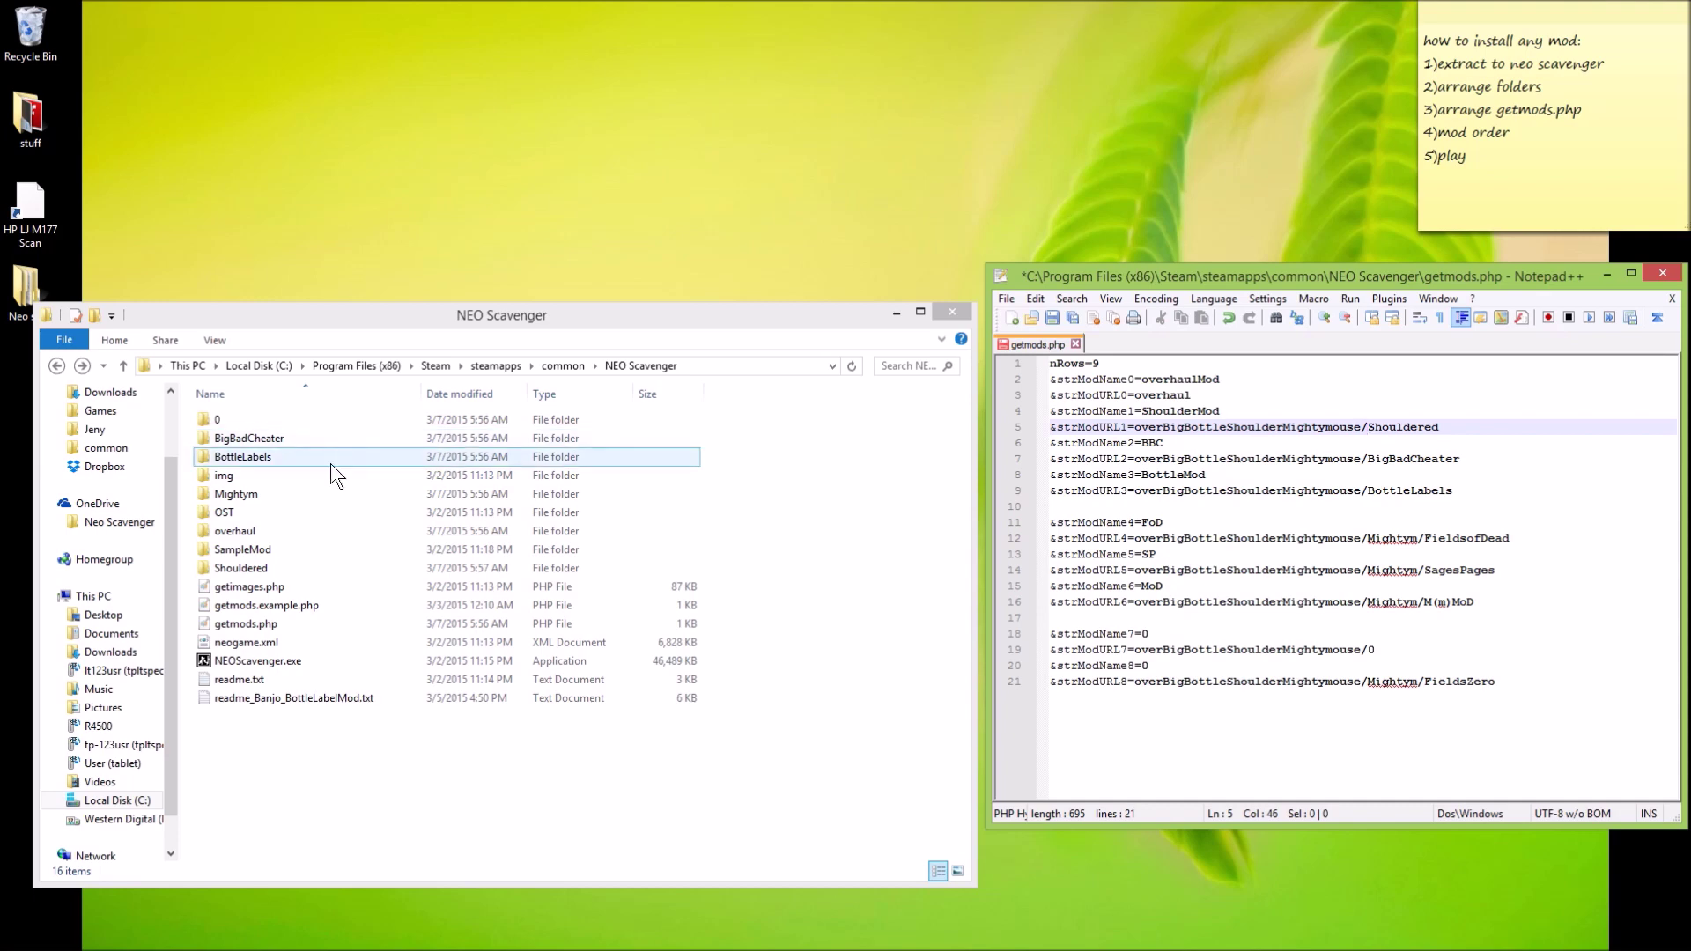
pyautogui.doubleClick(241, 568)
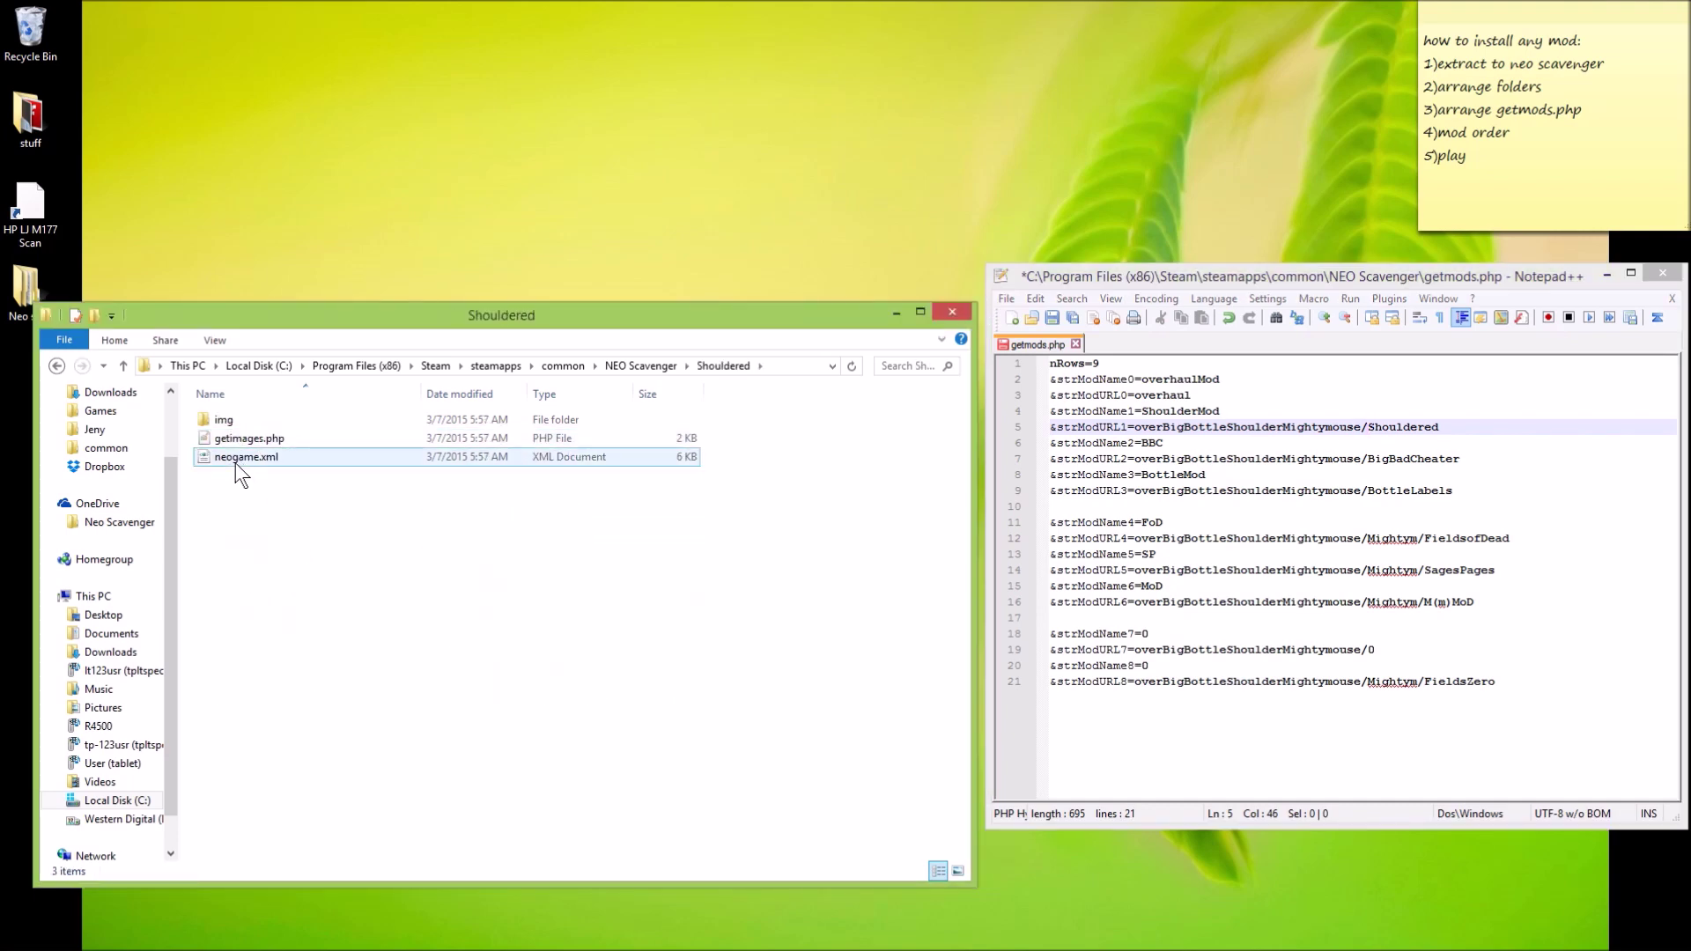
pyautogui.press('BackSpace')
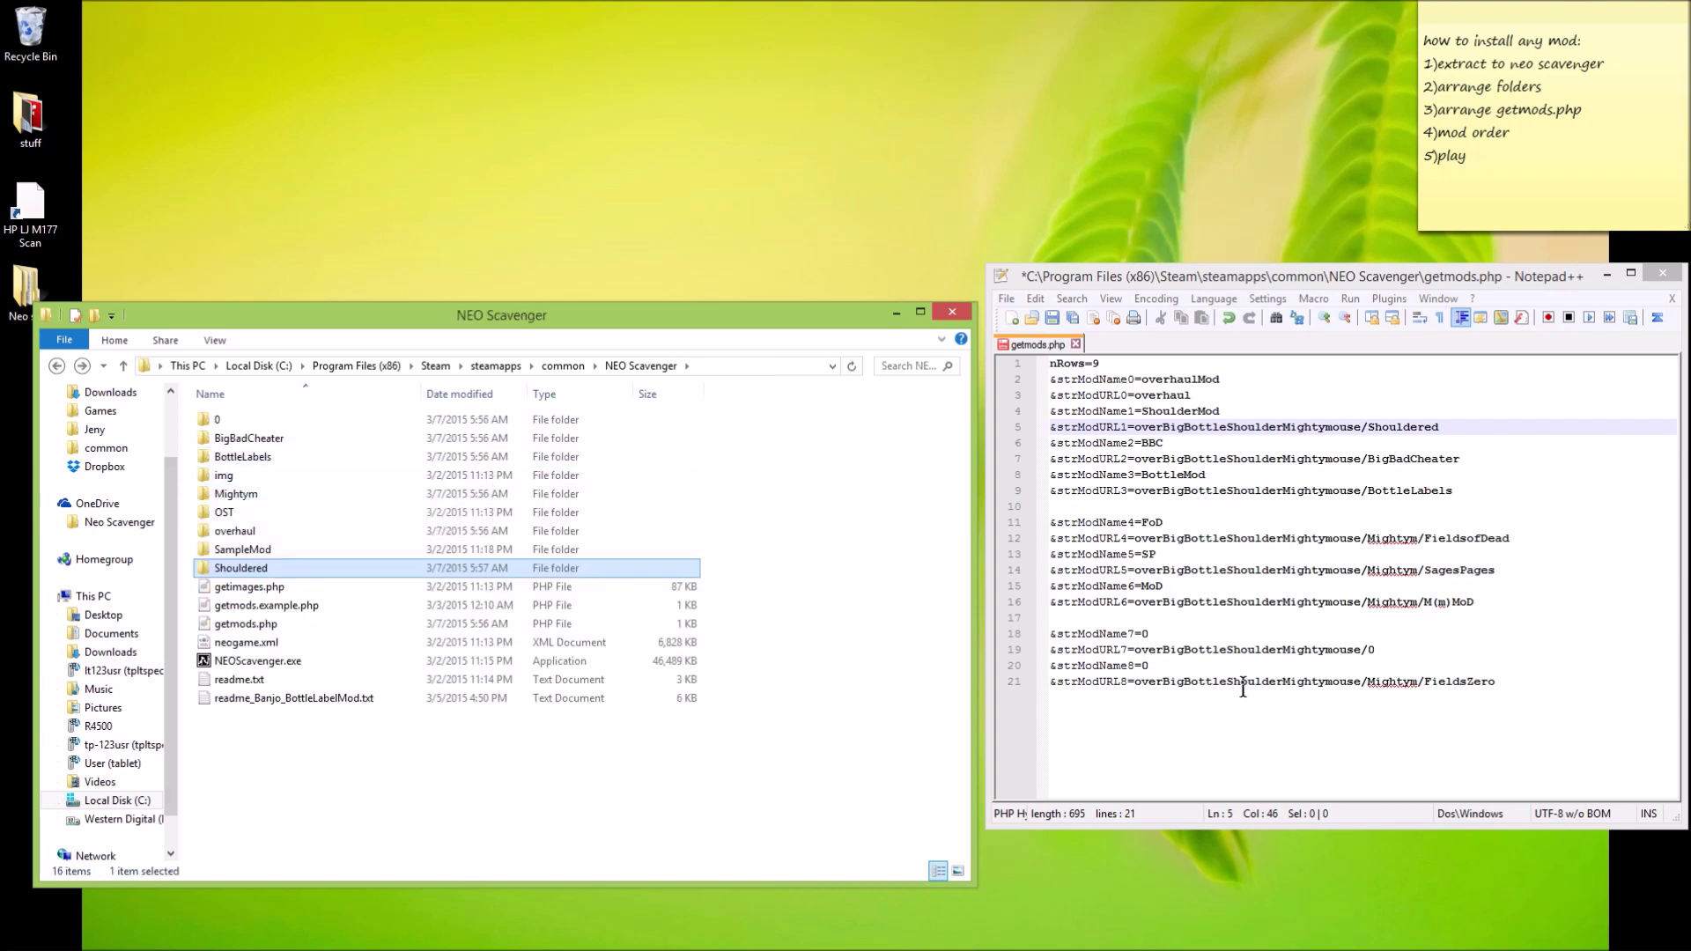
# Inspect the 0 folder in the game folder against the strModURL7 and strModURL8 paths in getmods.php.
pyautogui.click(1242, 682)
pyautogui.doubleClick(314, 420)
pyautogui.press('BackSpace')
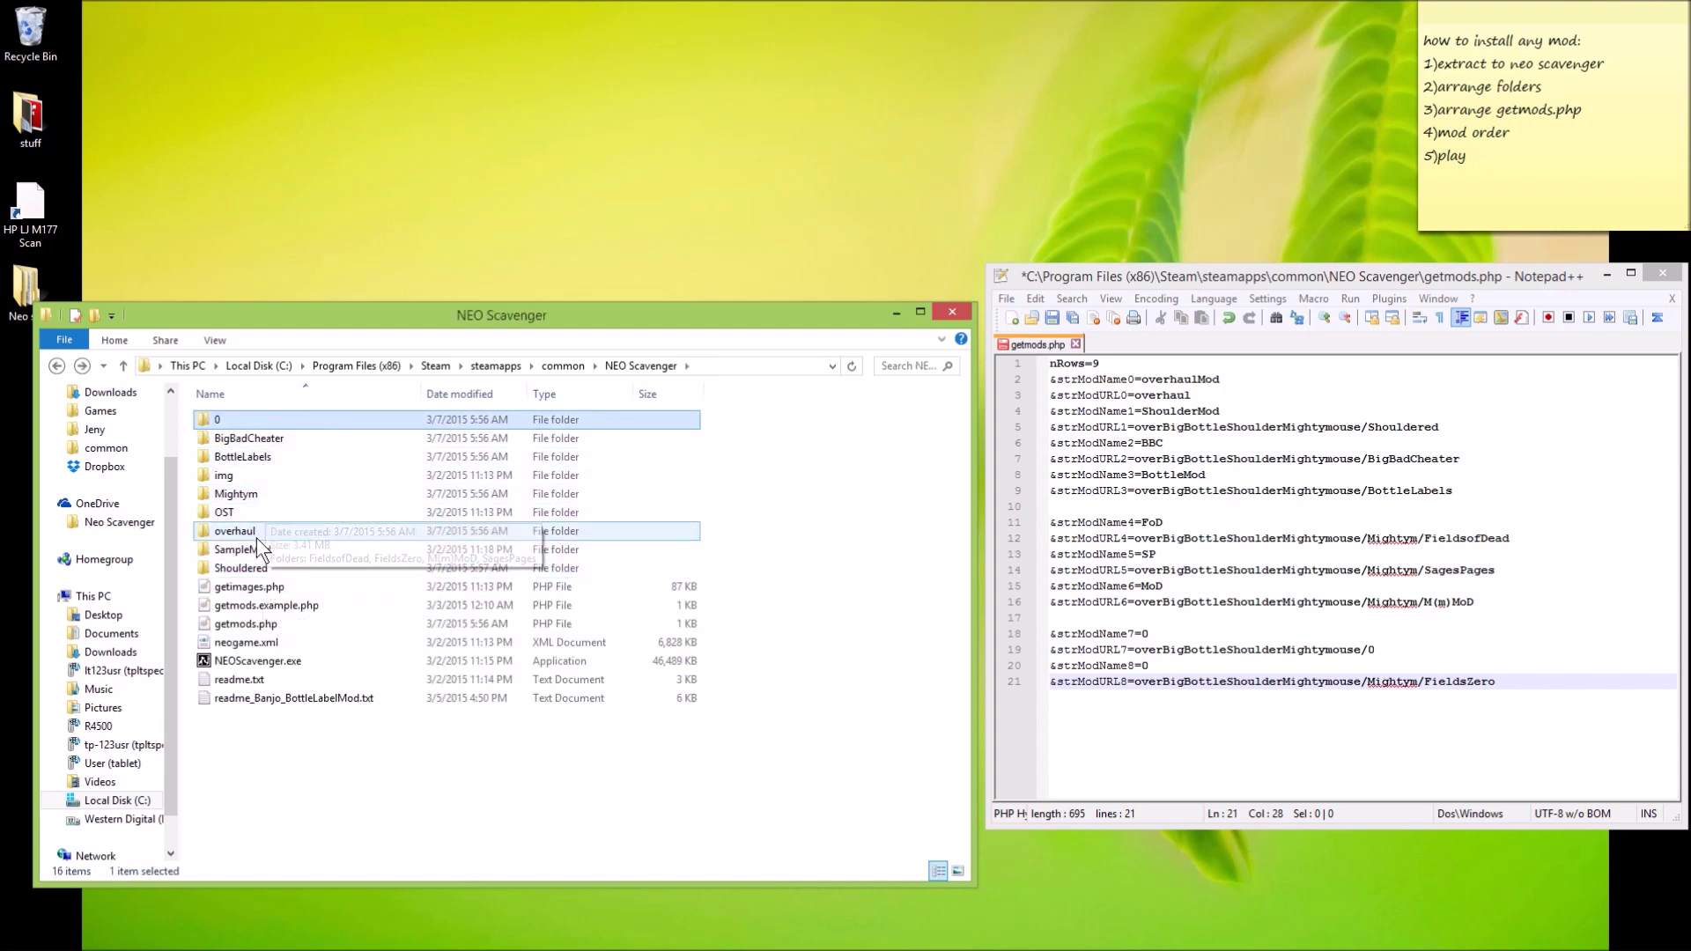
pyautogui.click(383, 777)
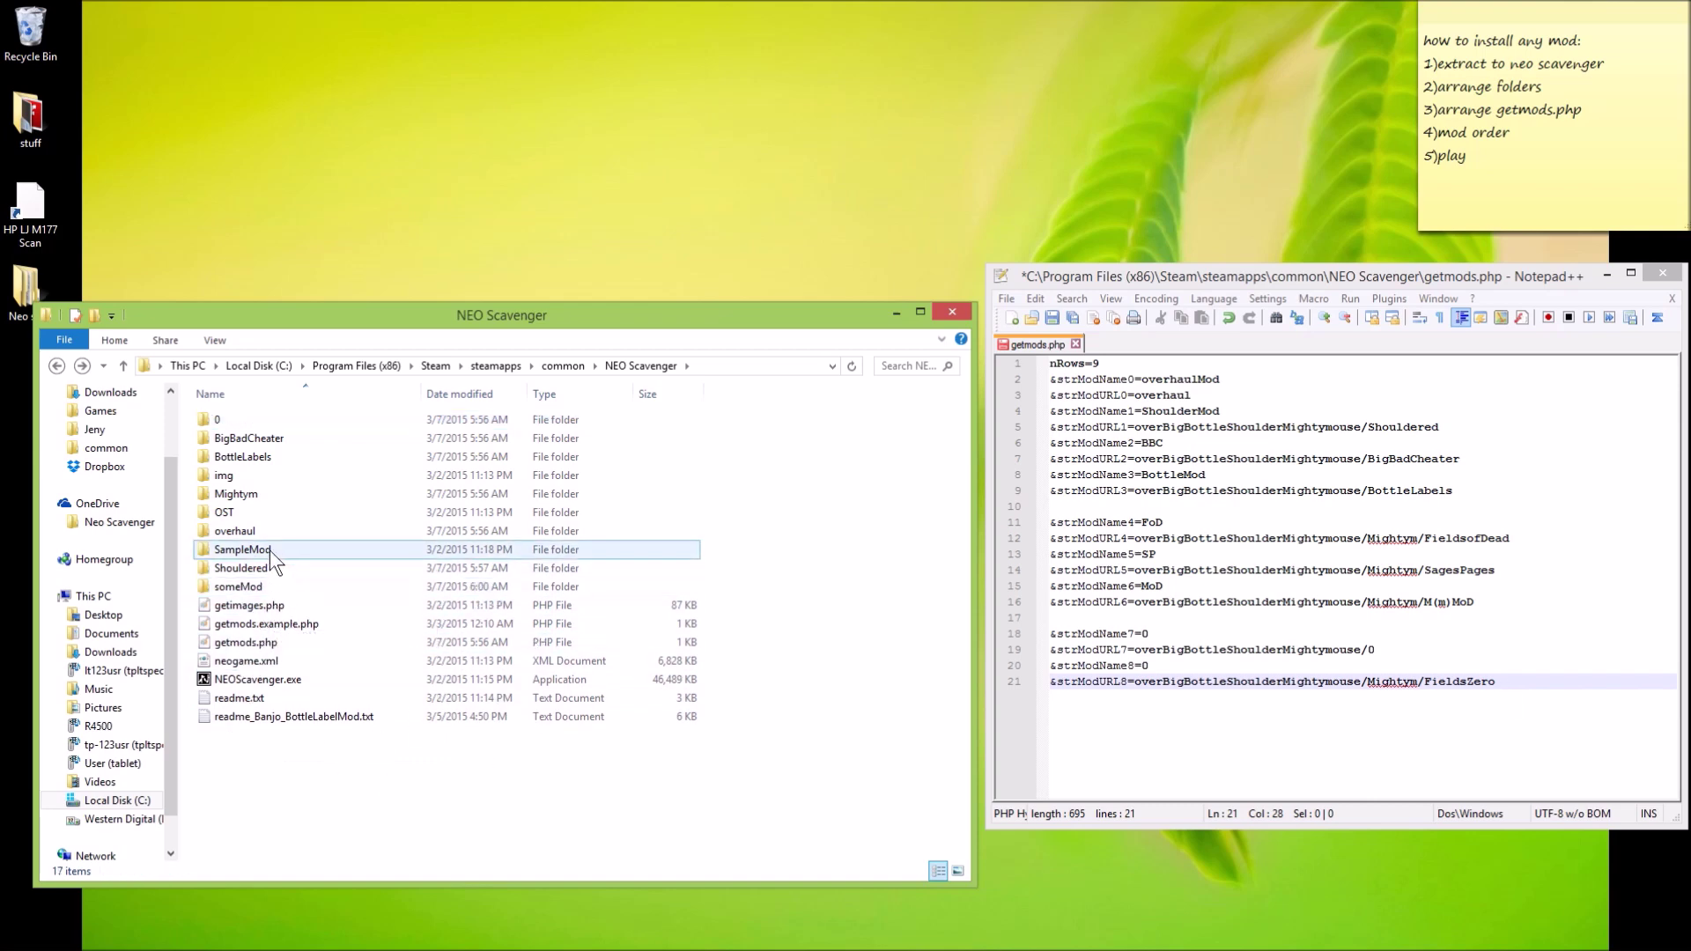
pyautogui.moveTo(269, 493); pyautogui.dragTo(447, 548)
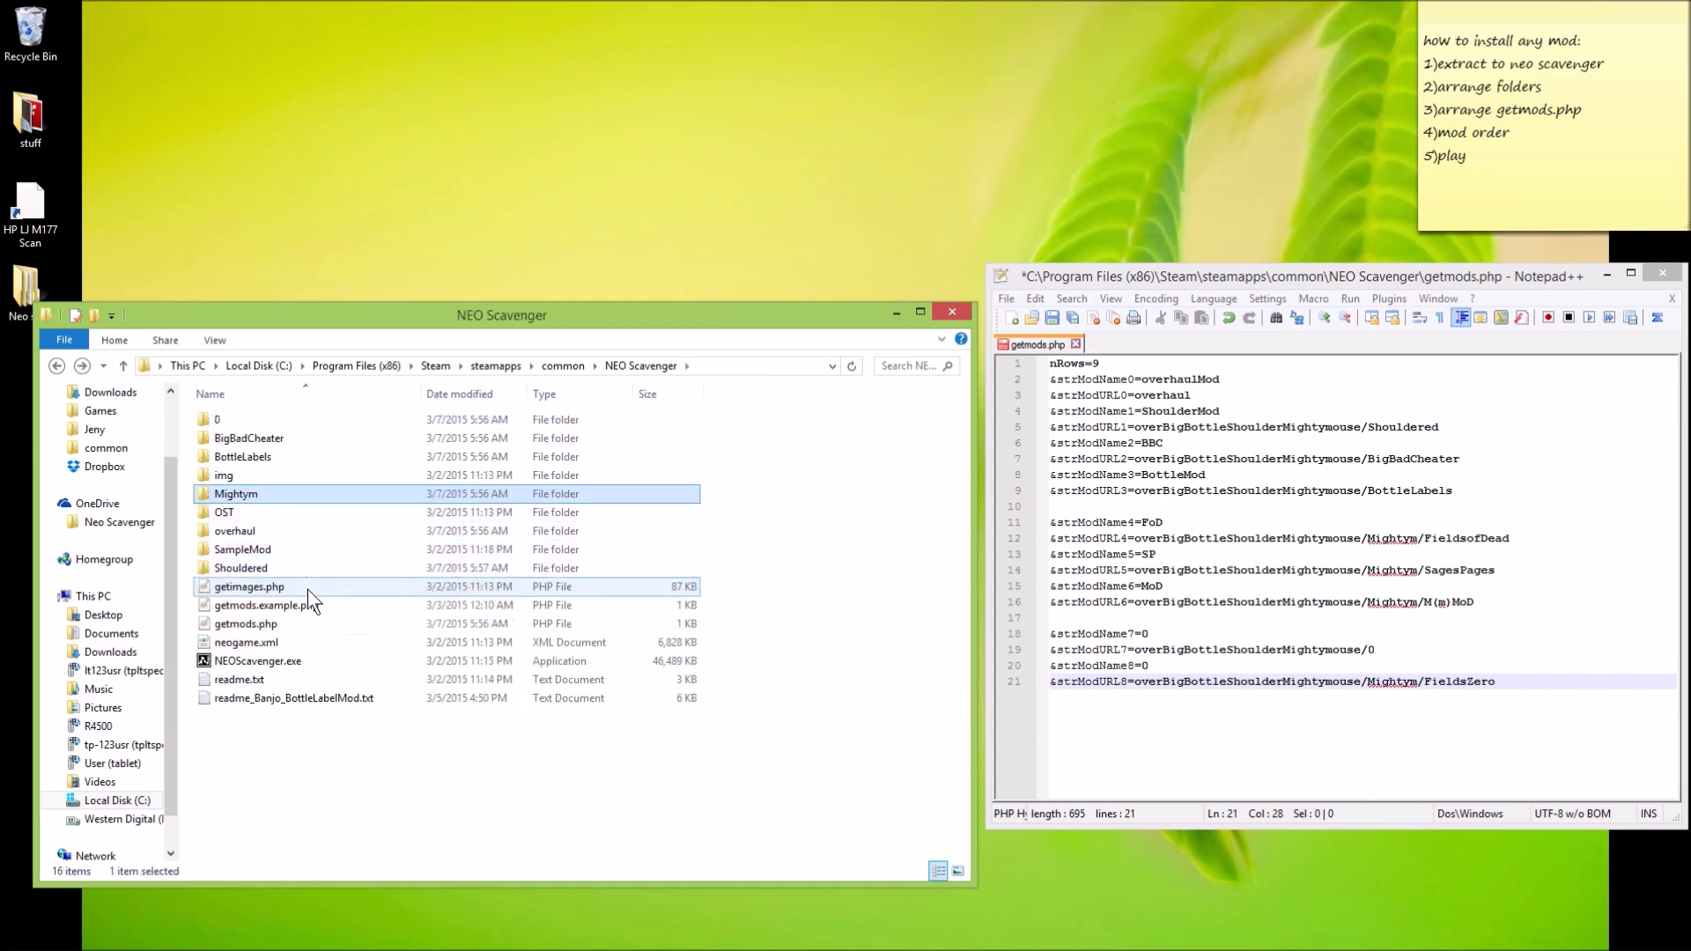
# Remove overBigBottleShoulderMightymouse/ from strModURL1, strModURL2 and strModURL3, leaving Shouldered, BigBadCheater and BottleLabels.
pyautogui.moveTo(1366, 427); pyautogui.dragTo(1134, 427)
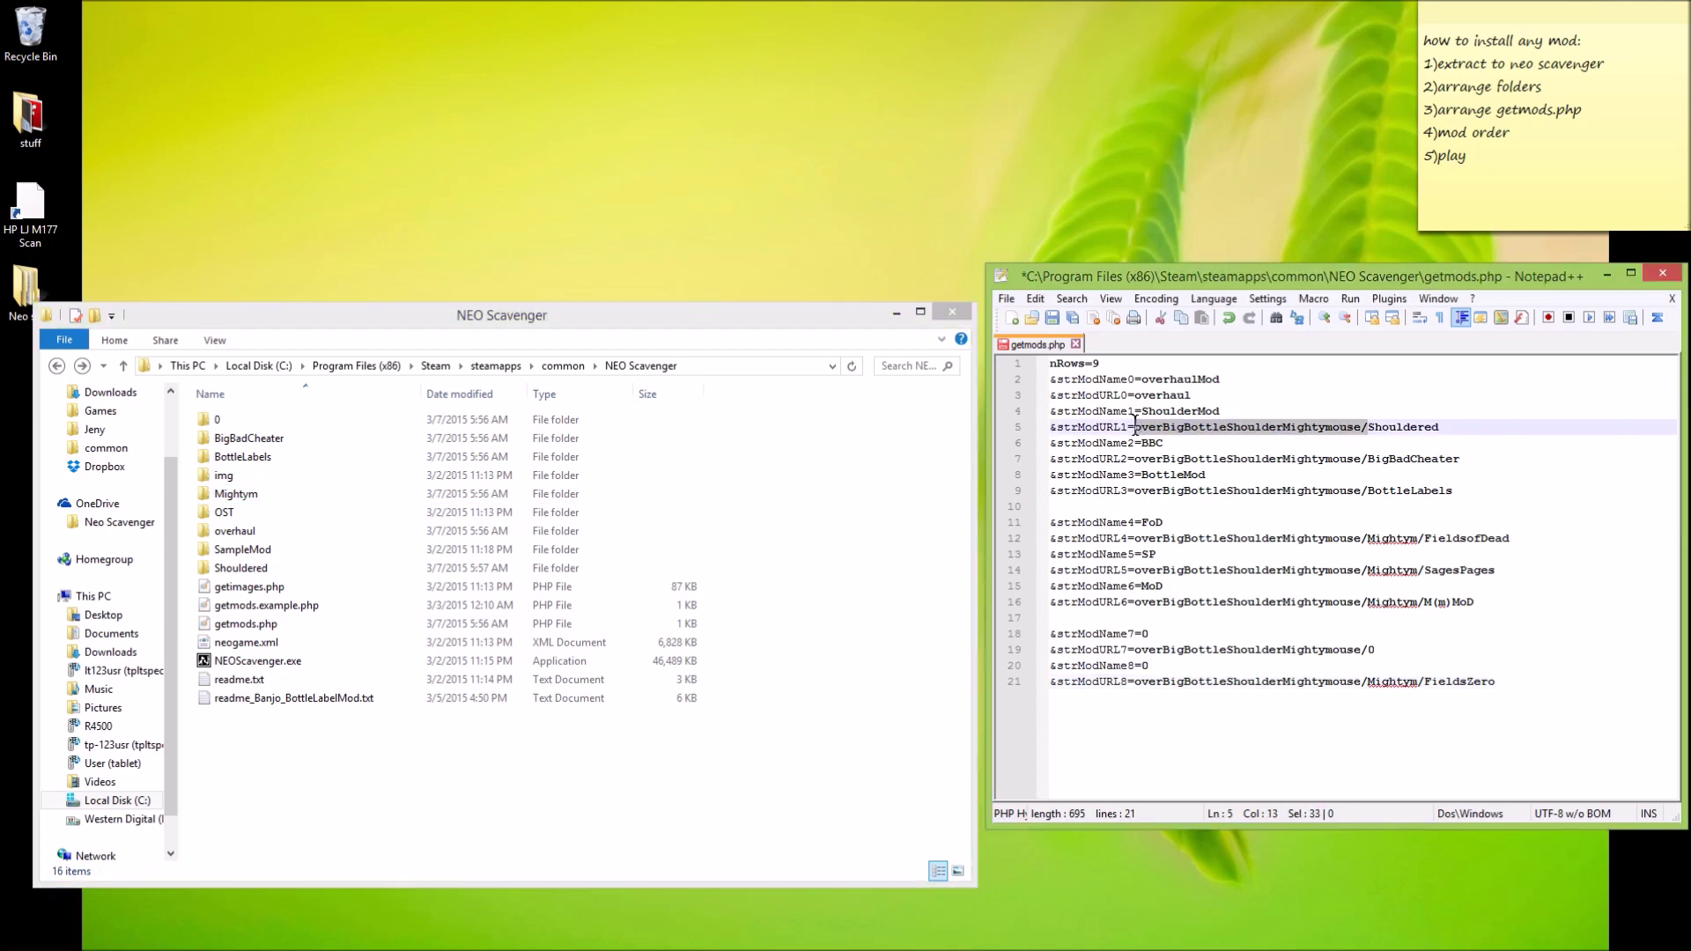
pyautogui.press('Delete')
pyautogui.moveTo(1367, 459); pyautogui.dragTo(1135, 455)
pyautogui.press('Delete')
pyautogui.moveTo(1367, 491); pyautogui.dragTo(1134, 490)
pyautogui.press('Delete')
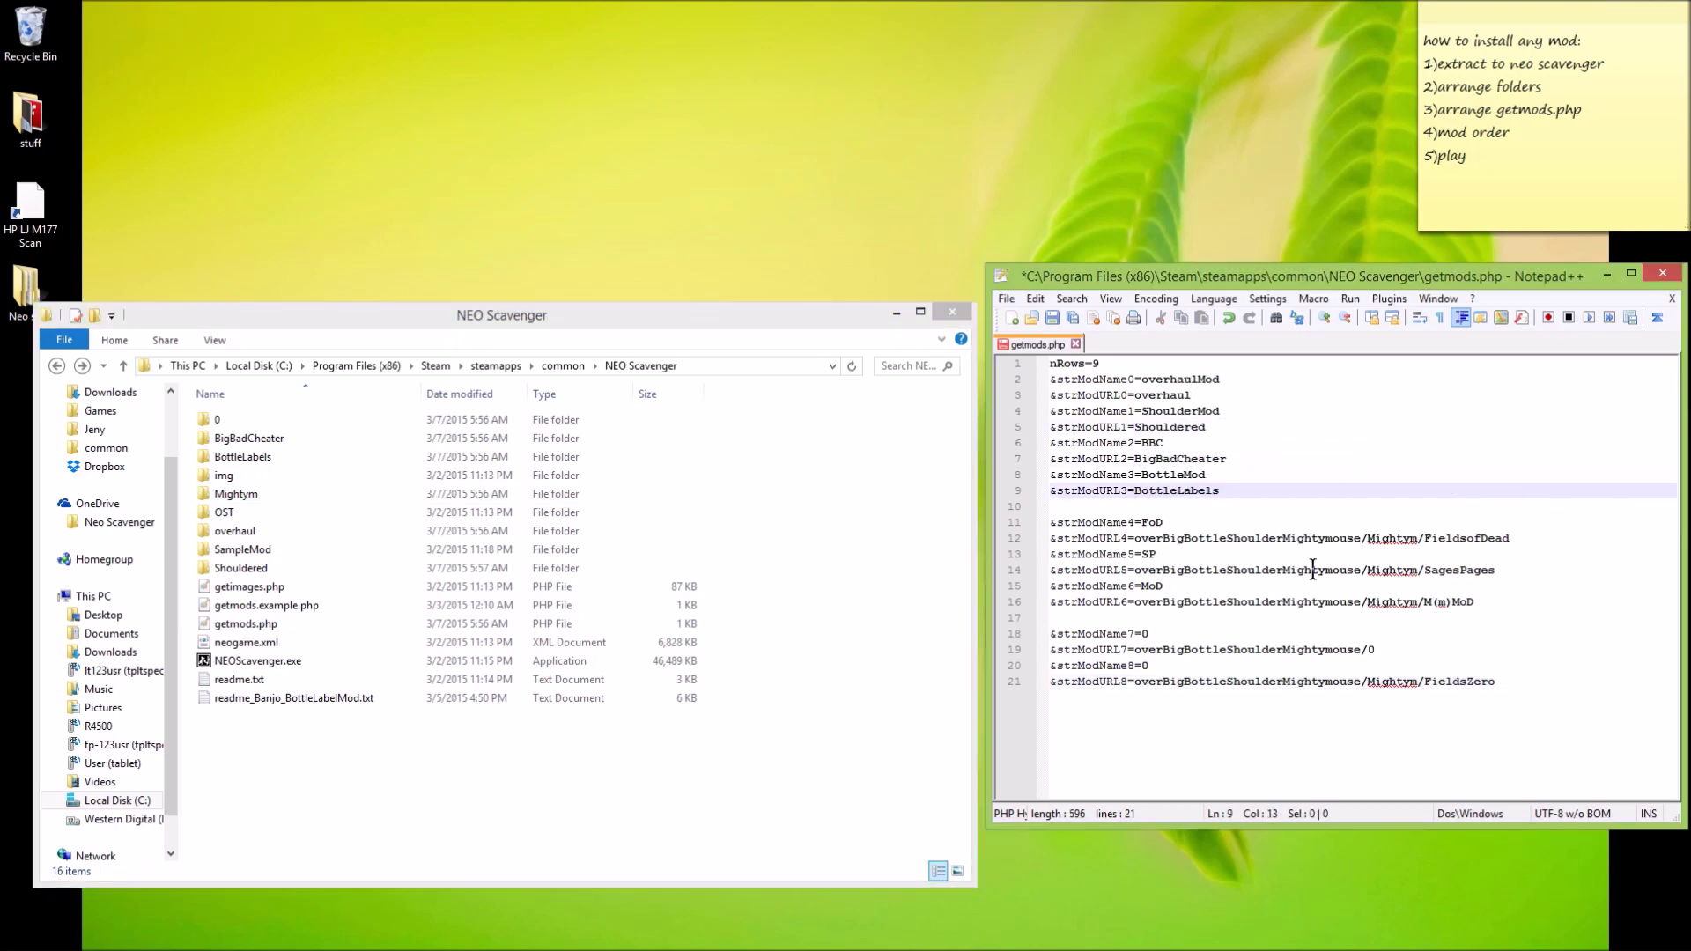
# Shorten the strModURL4 path to Mightym/FieldsofDead and check it against the Mightym folder's contents.
pyautogui.moveTo(1366, 538); pyautogui.dragTo(1134, 538)
pyautogui.press('Delete')
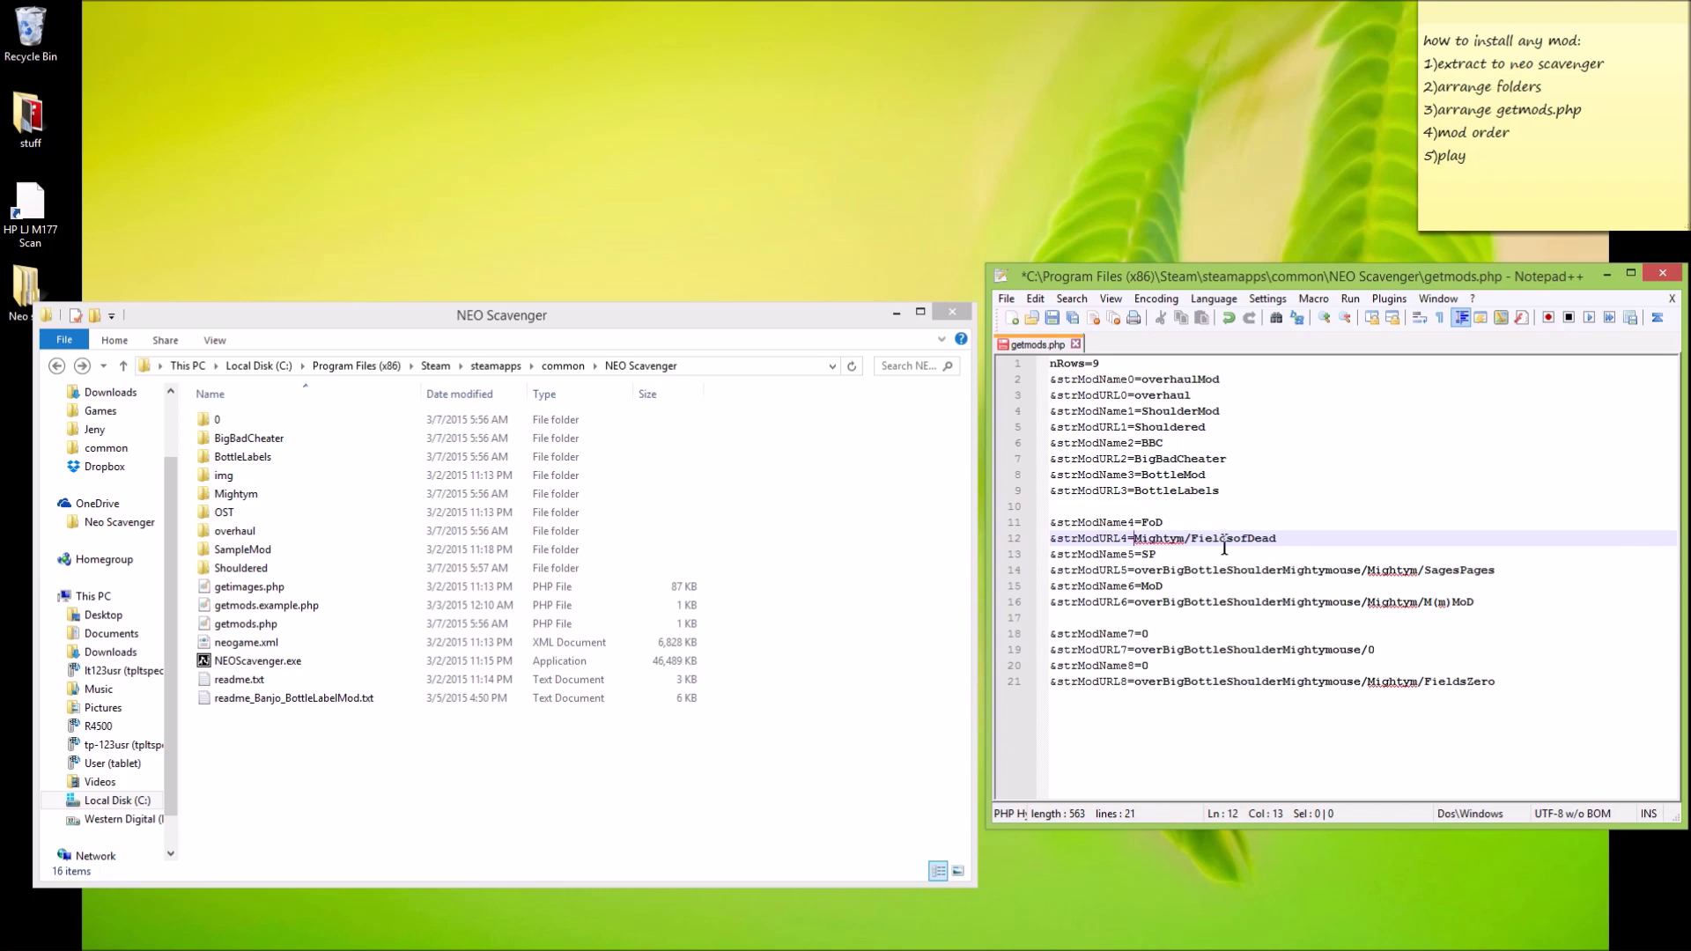
pyautogui.doubleClick(239, 494)
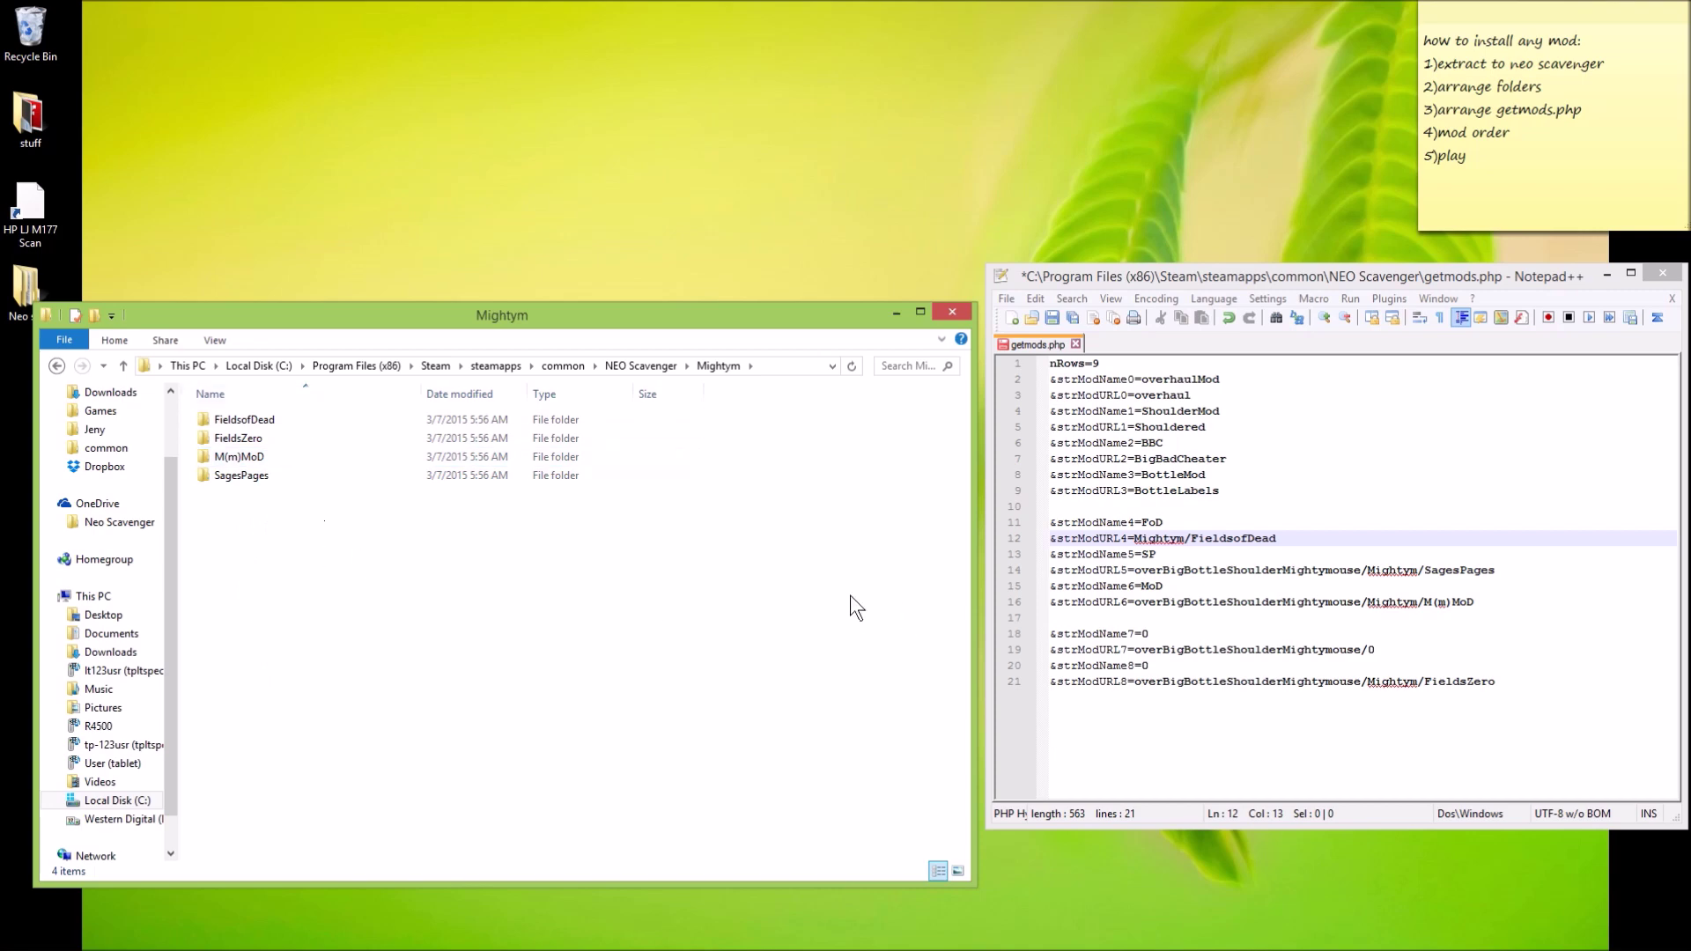
pyautogui.press('BackSpace')
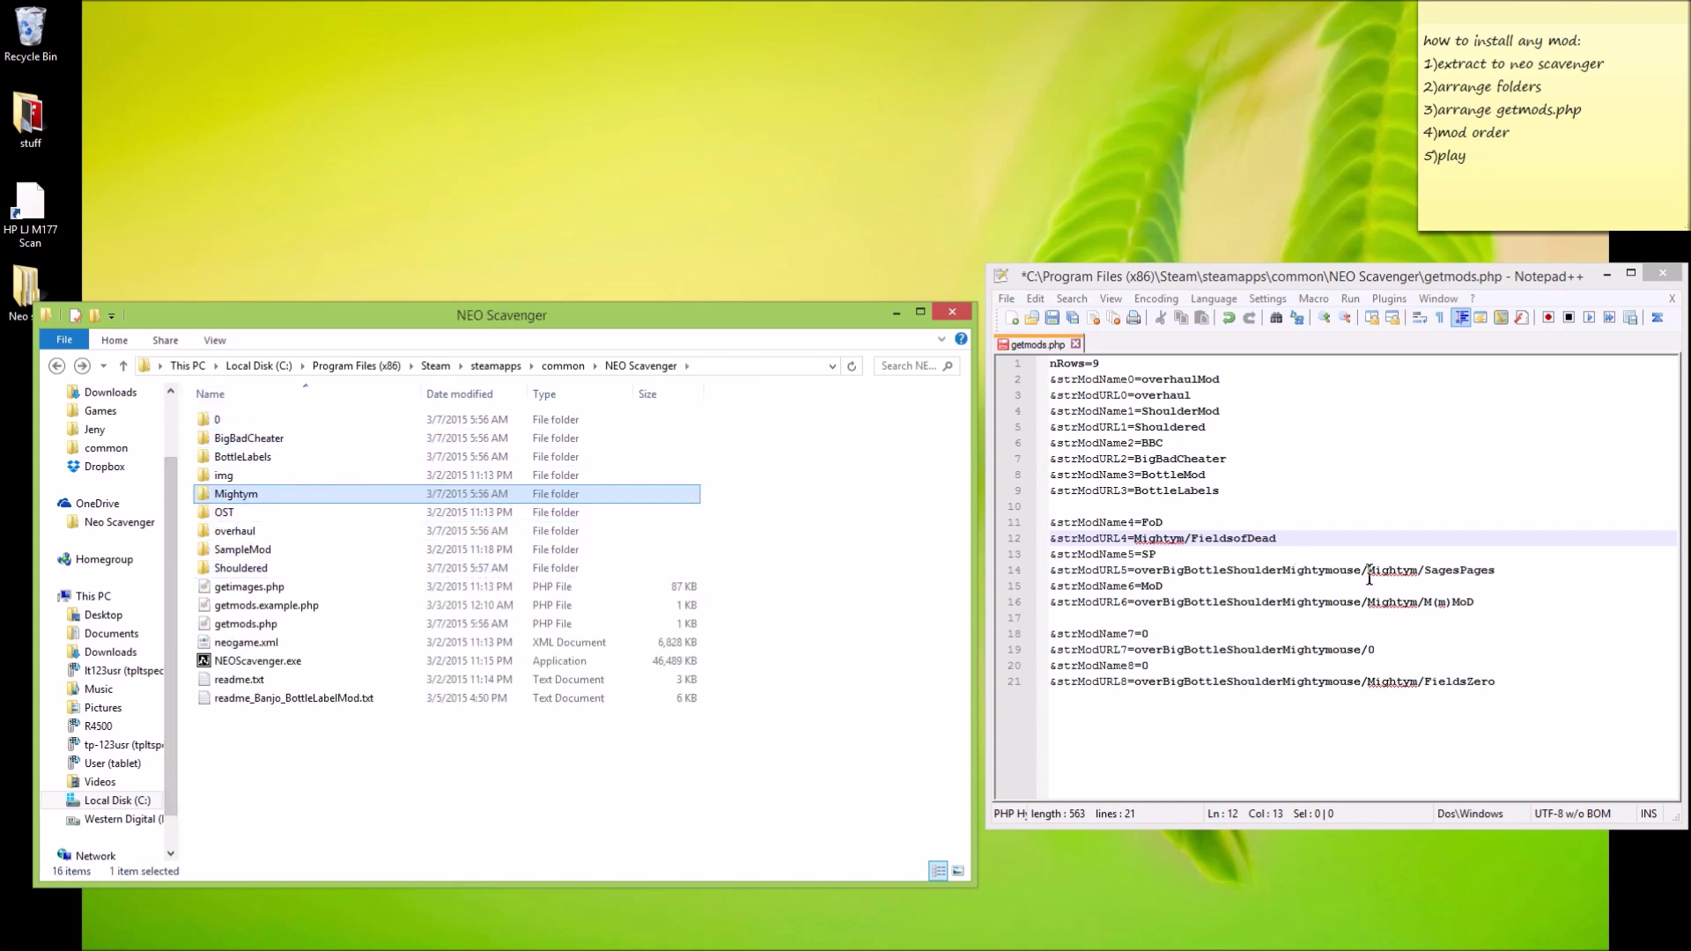
# Shorten the strModURL5 path to Mightym/SagesPages and check it against the SagesPages folder inside Mightym.
pyautogui.moveTo(1367, 570); pyautogui.dragTo(1134, 572)
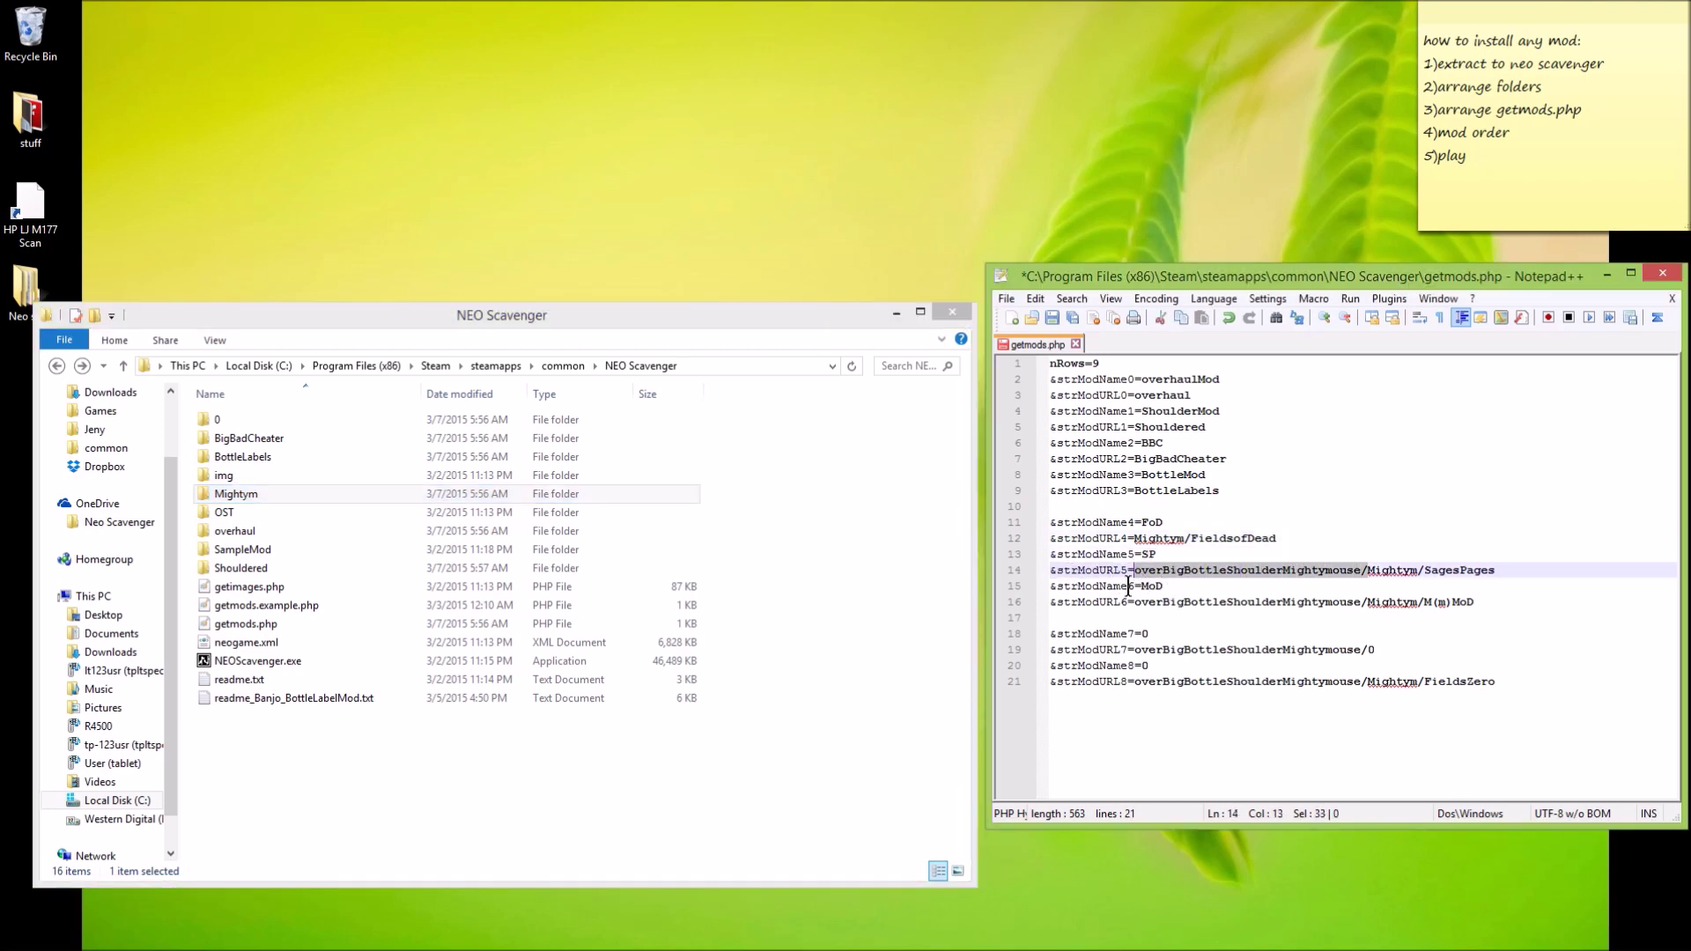
pyautogui.press('Delete')
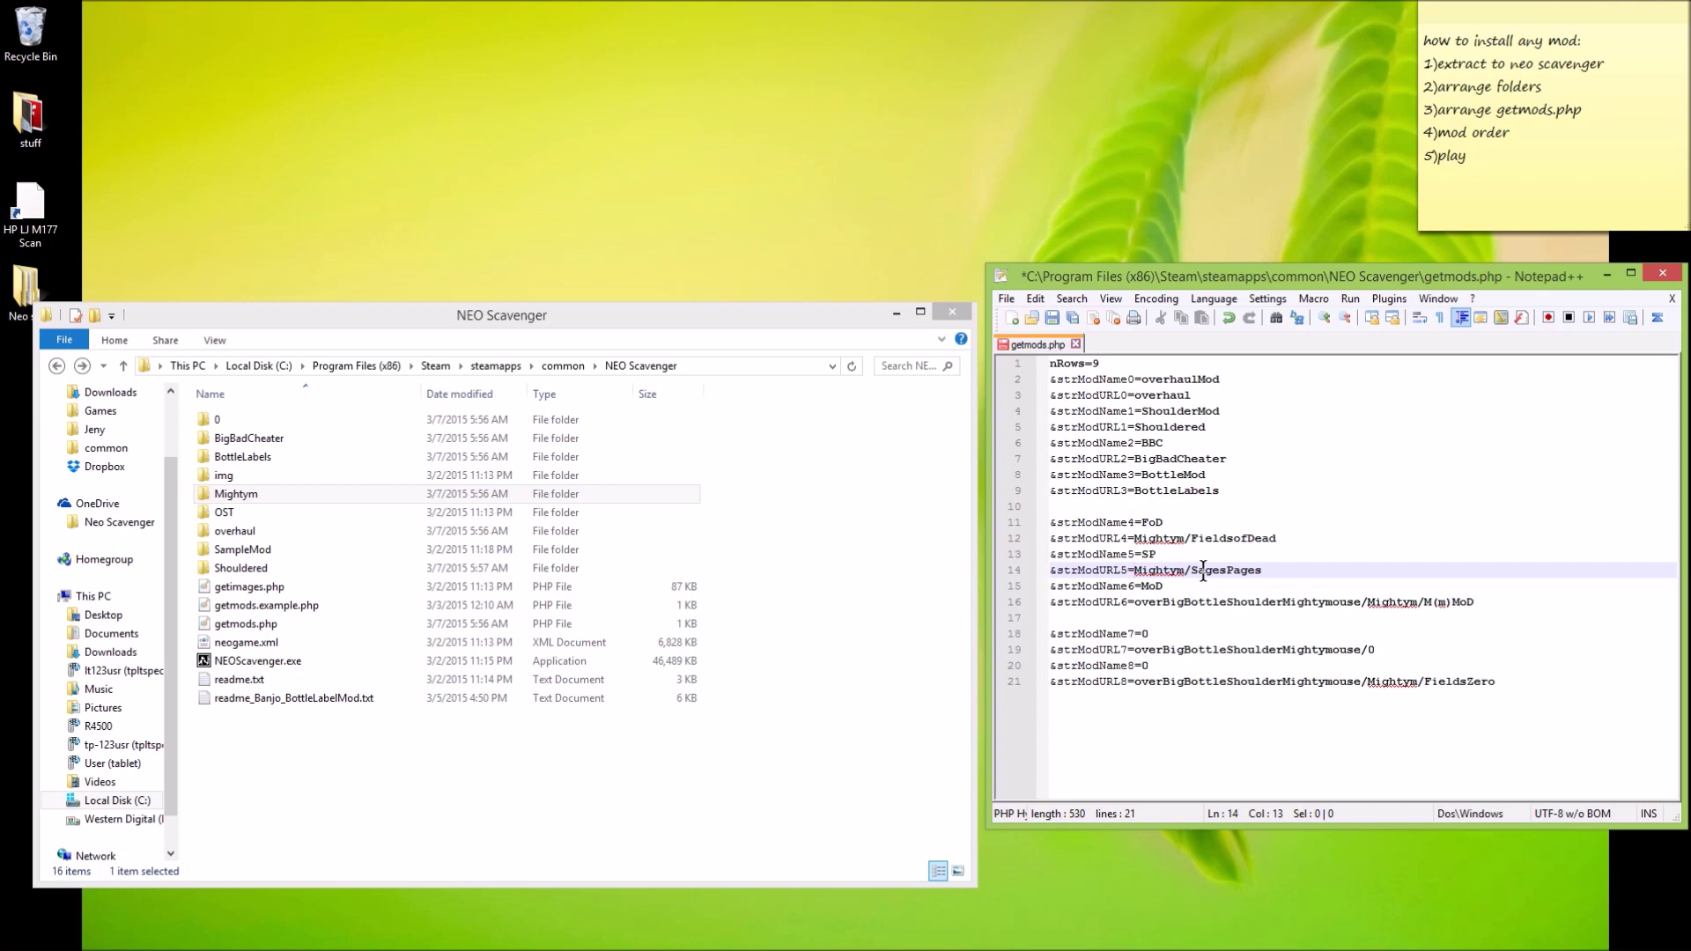
pyautogui.doubleClick(246, 495)
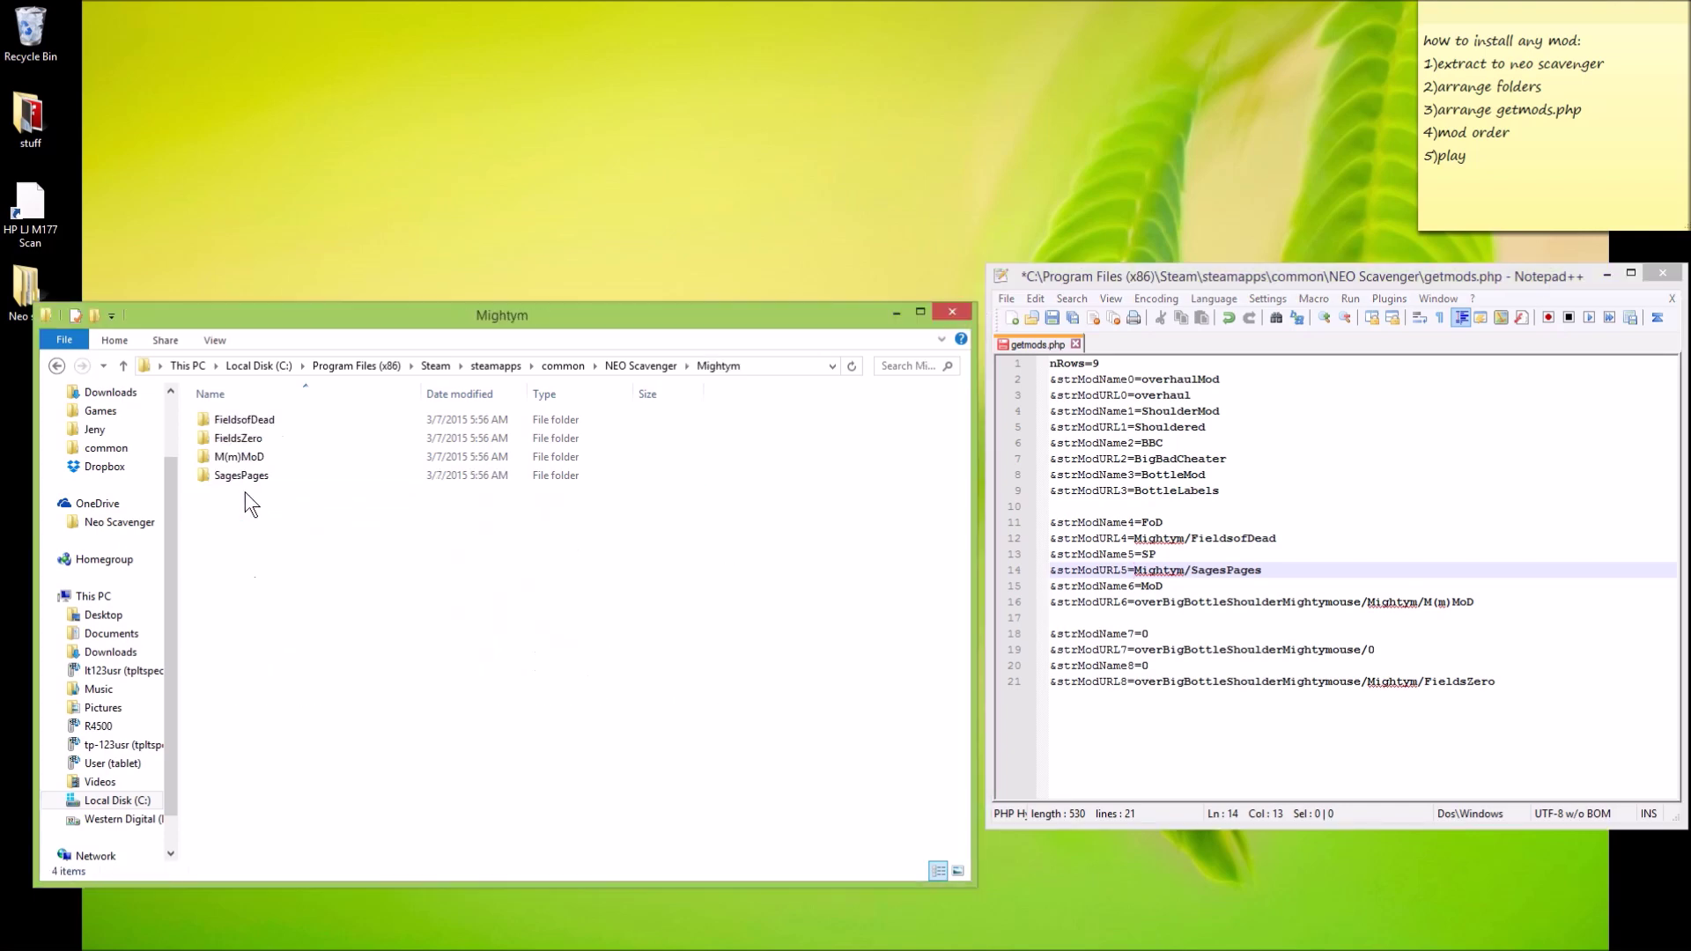
pyautogui.doubleClick(261, 472)
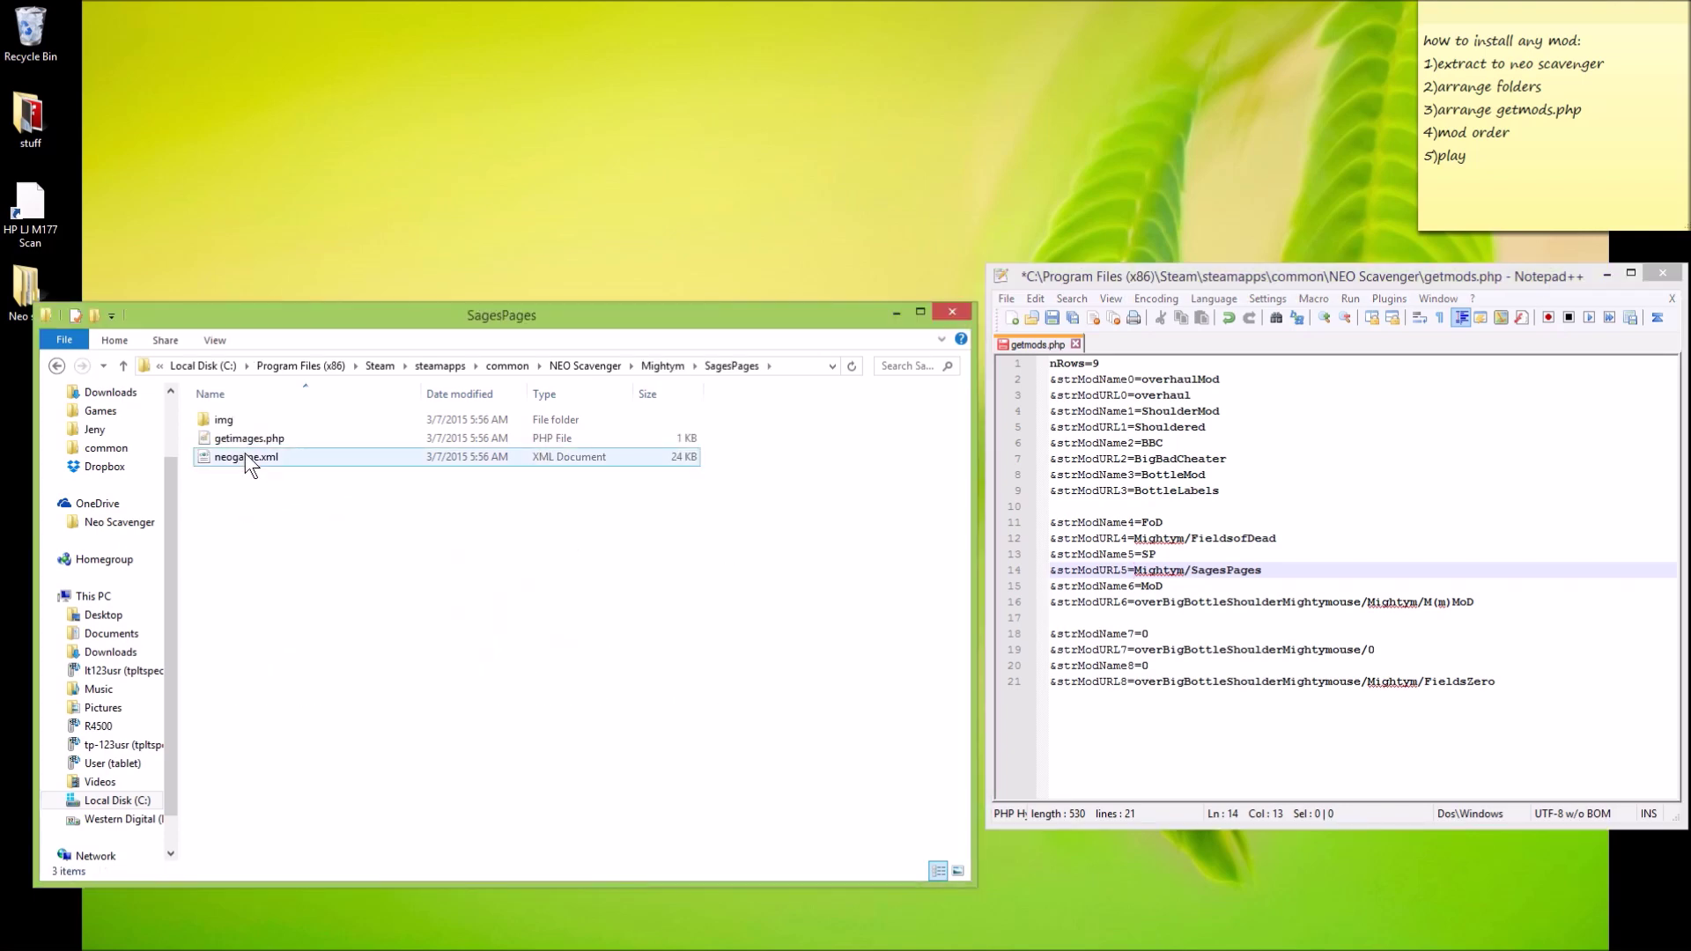
pyautogui.press('BackSpace')
pyautogui.press('BackSpace')
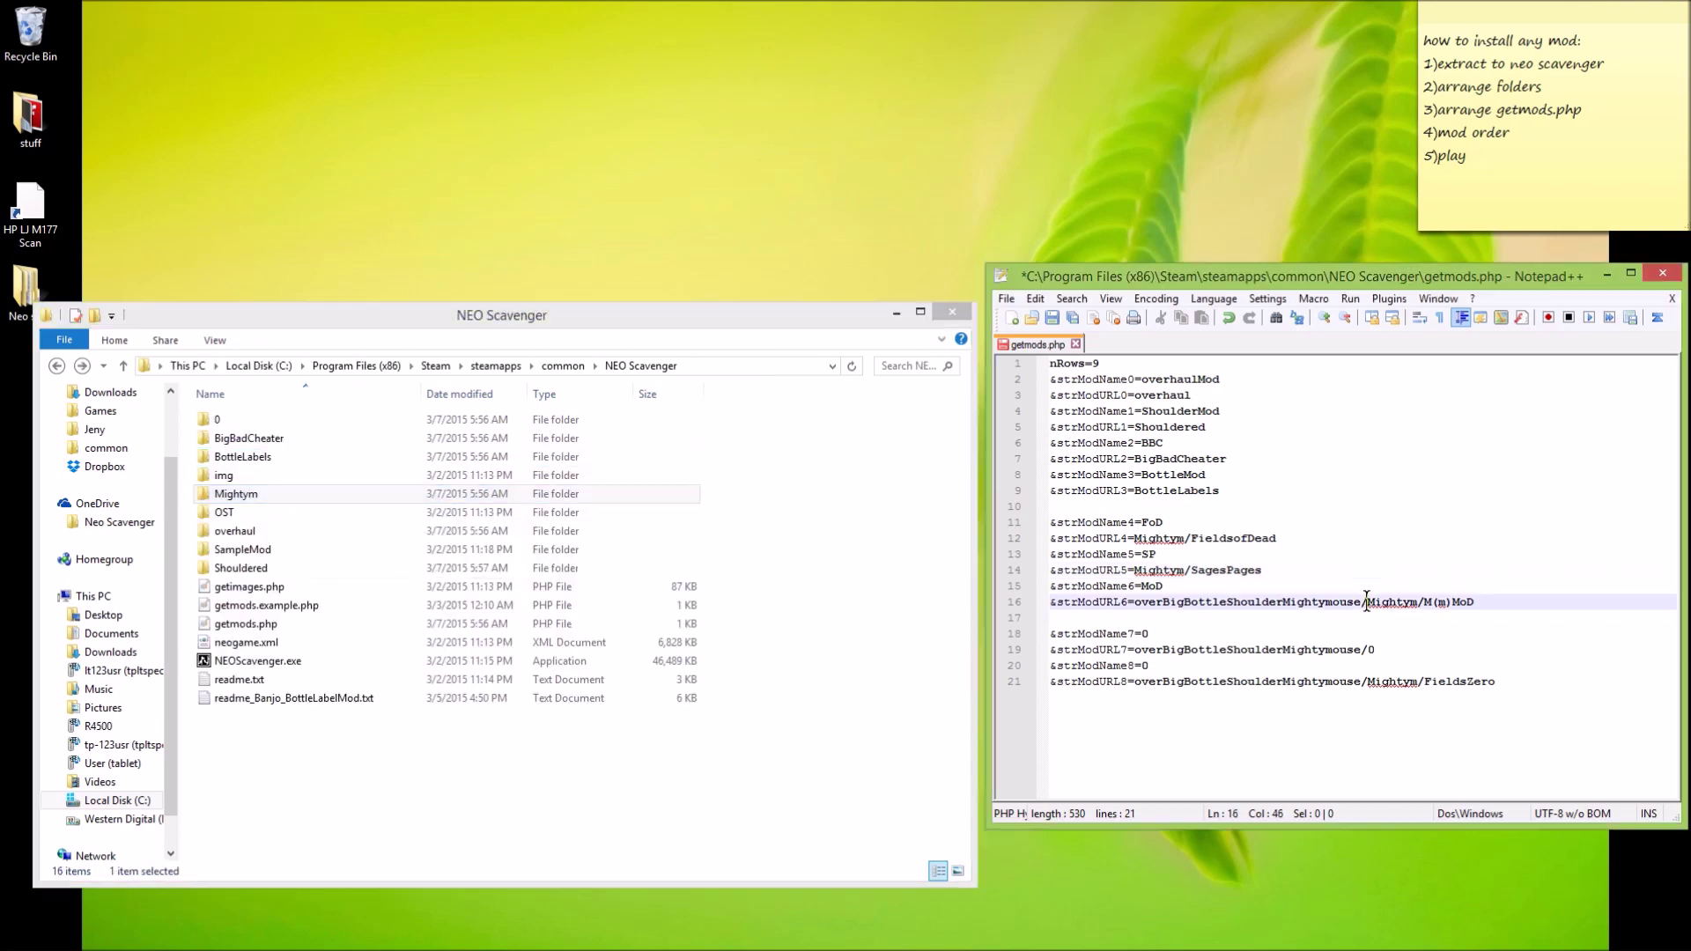
# Remove overBigBottleShoulderMightymouse/ from strModURL6, strModURL7 and strModURL8, leaving Mightym/M(m)MoD, 0 and Mightym/FieldsZero.
pyautogui.press('Delete')
pyautogui.moveTo(1134, 601); pyautogui.dragTo(1134, 650)
pyautogui.press('Delete')
pyautogui.moveTo(1368, 681); pyautogui.dragTo(1134, 681)
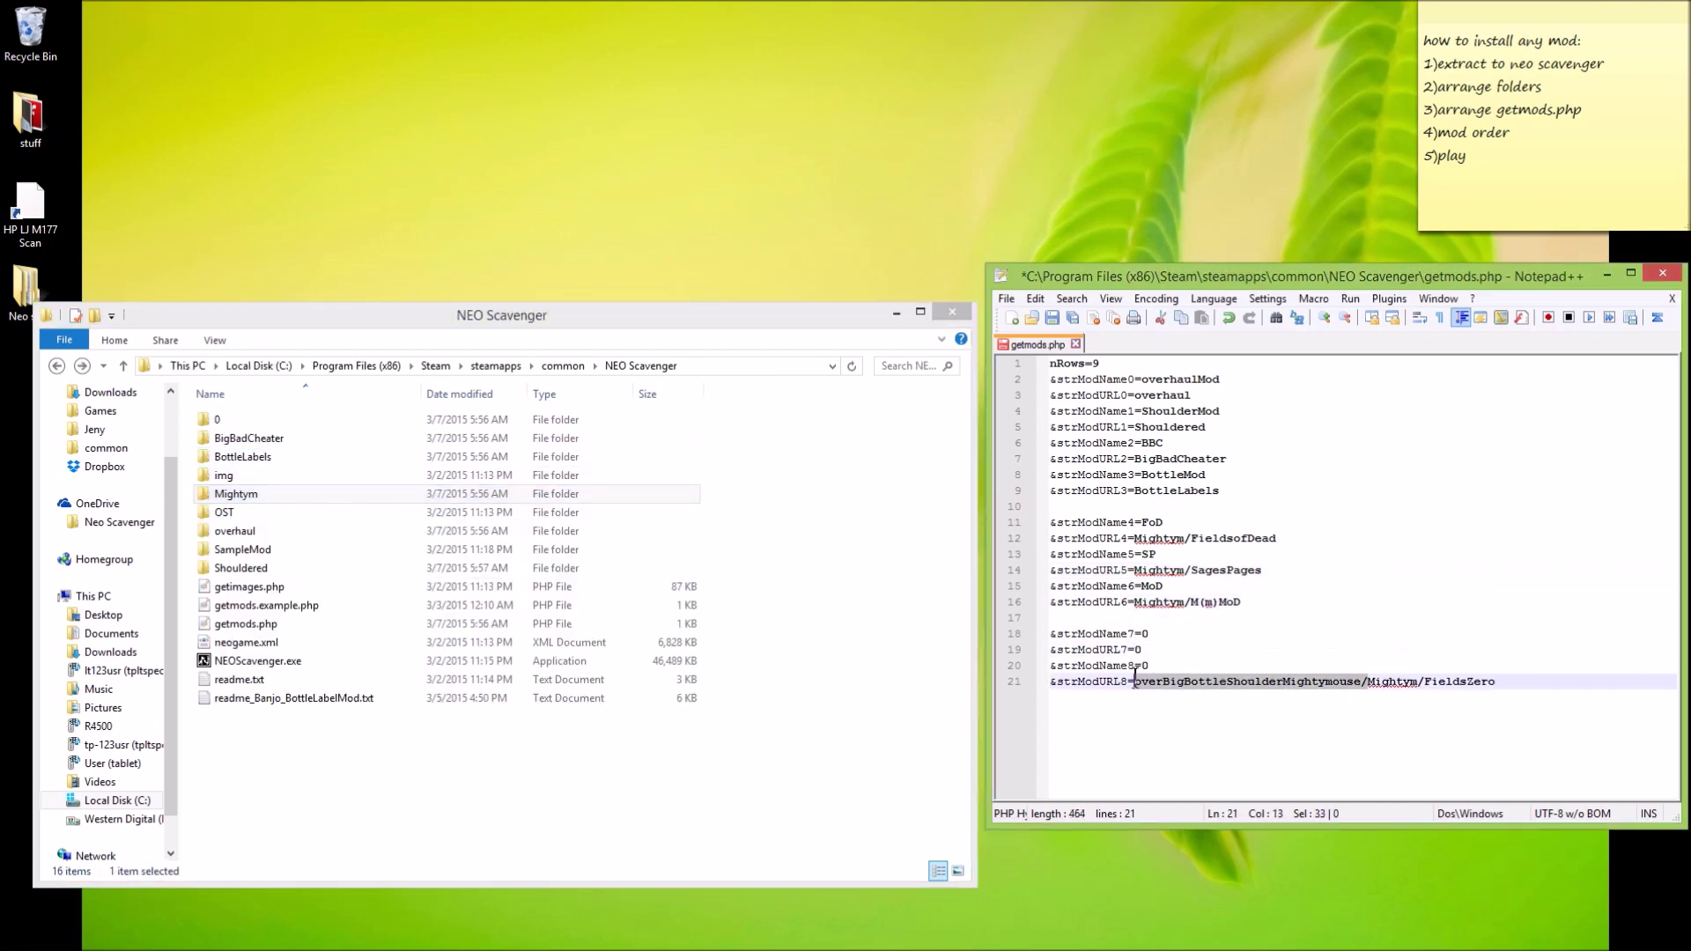
pyautogui.press('Delete')
# Save getmods.php and launch NEO Scavenger through Steam to test the shortened paths.
pyautogui.hotkey('ctrl', 's')
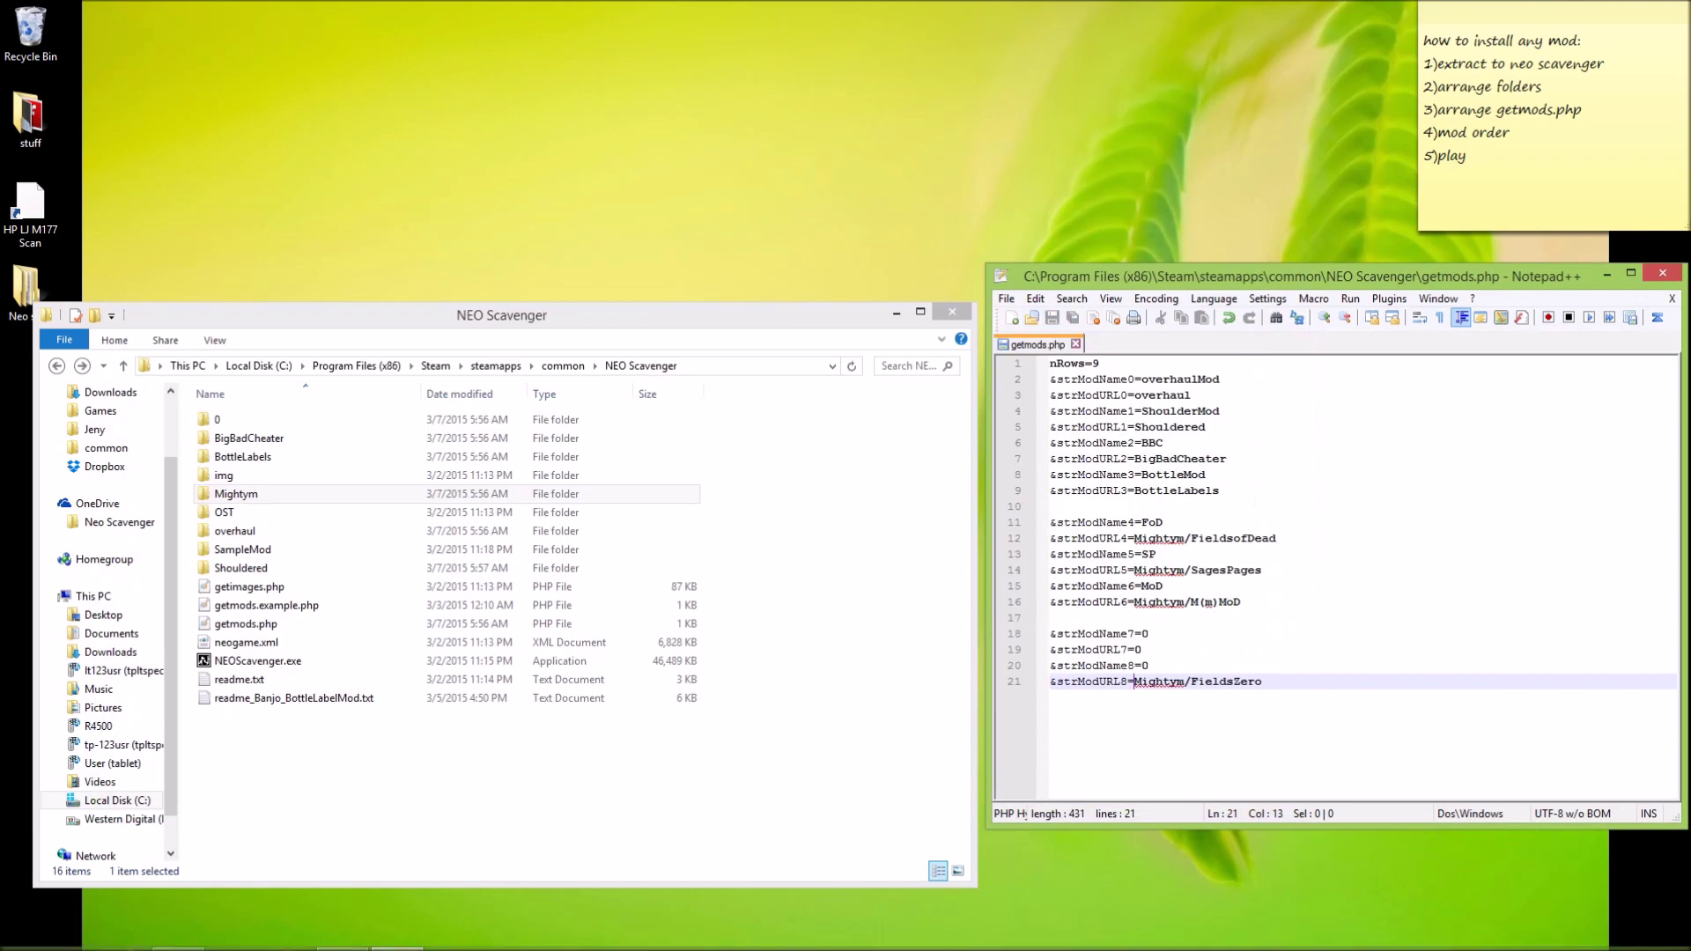
pyautogui.rightClick(1405, 947)
pyautogui.click(1339, 622)
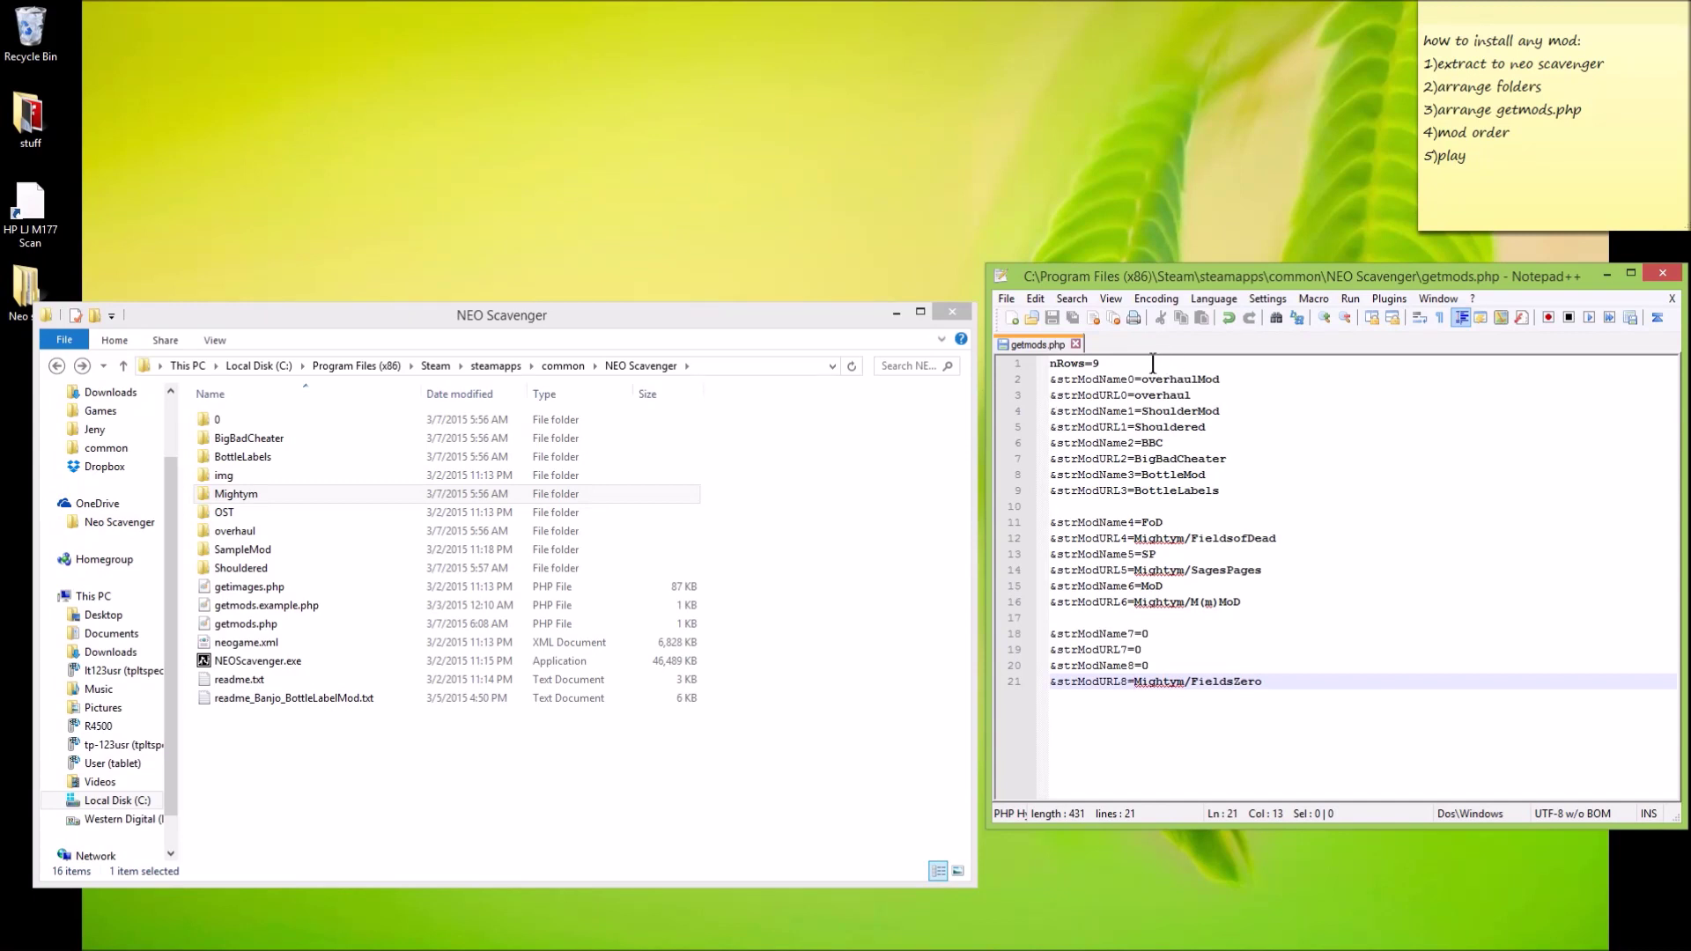
# Review the mod entries in getmods.php and remove the blank line between strModURL3 and strModName4.
pyautogui.moveTo(1068, 379); pyautogui.dragTo(1219, 379)
pyautogui.click(1268, 475)
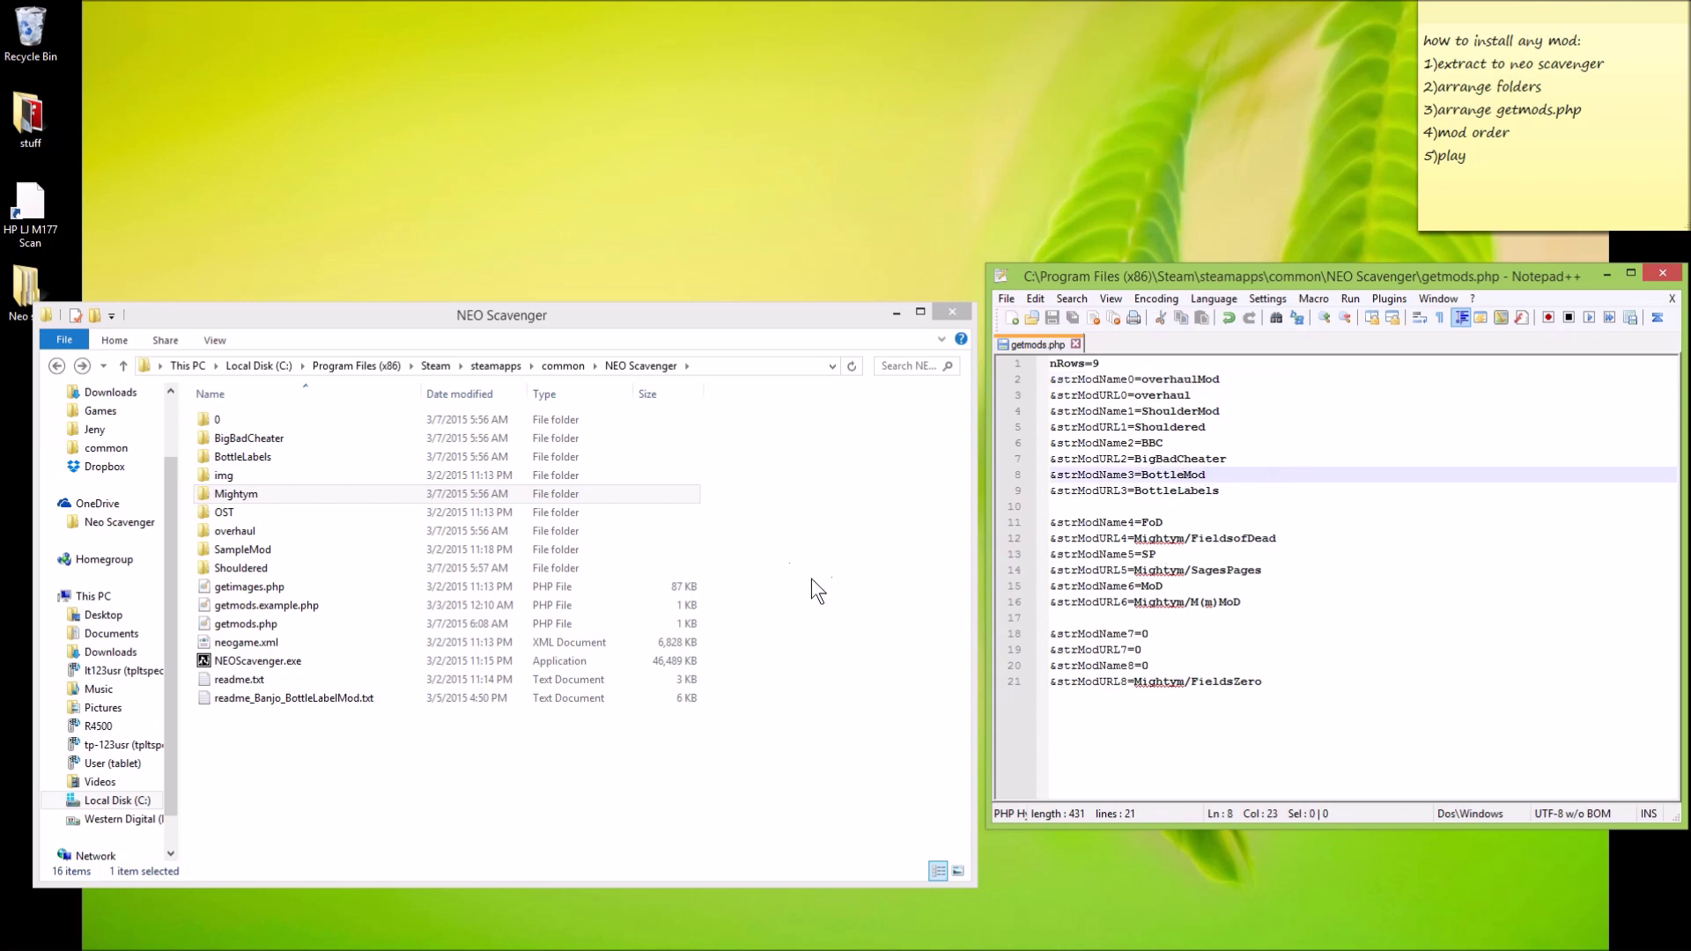
pyautogui.click(1167, 682)
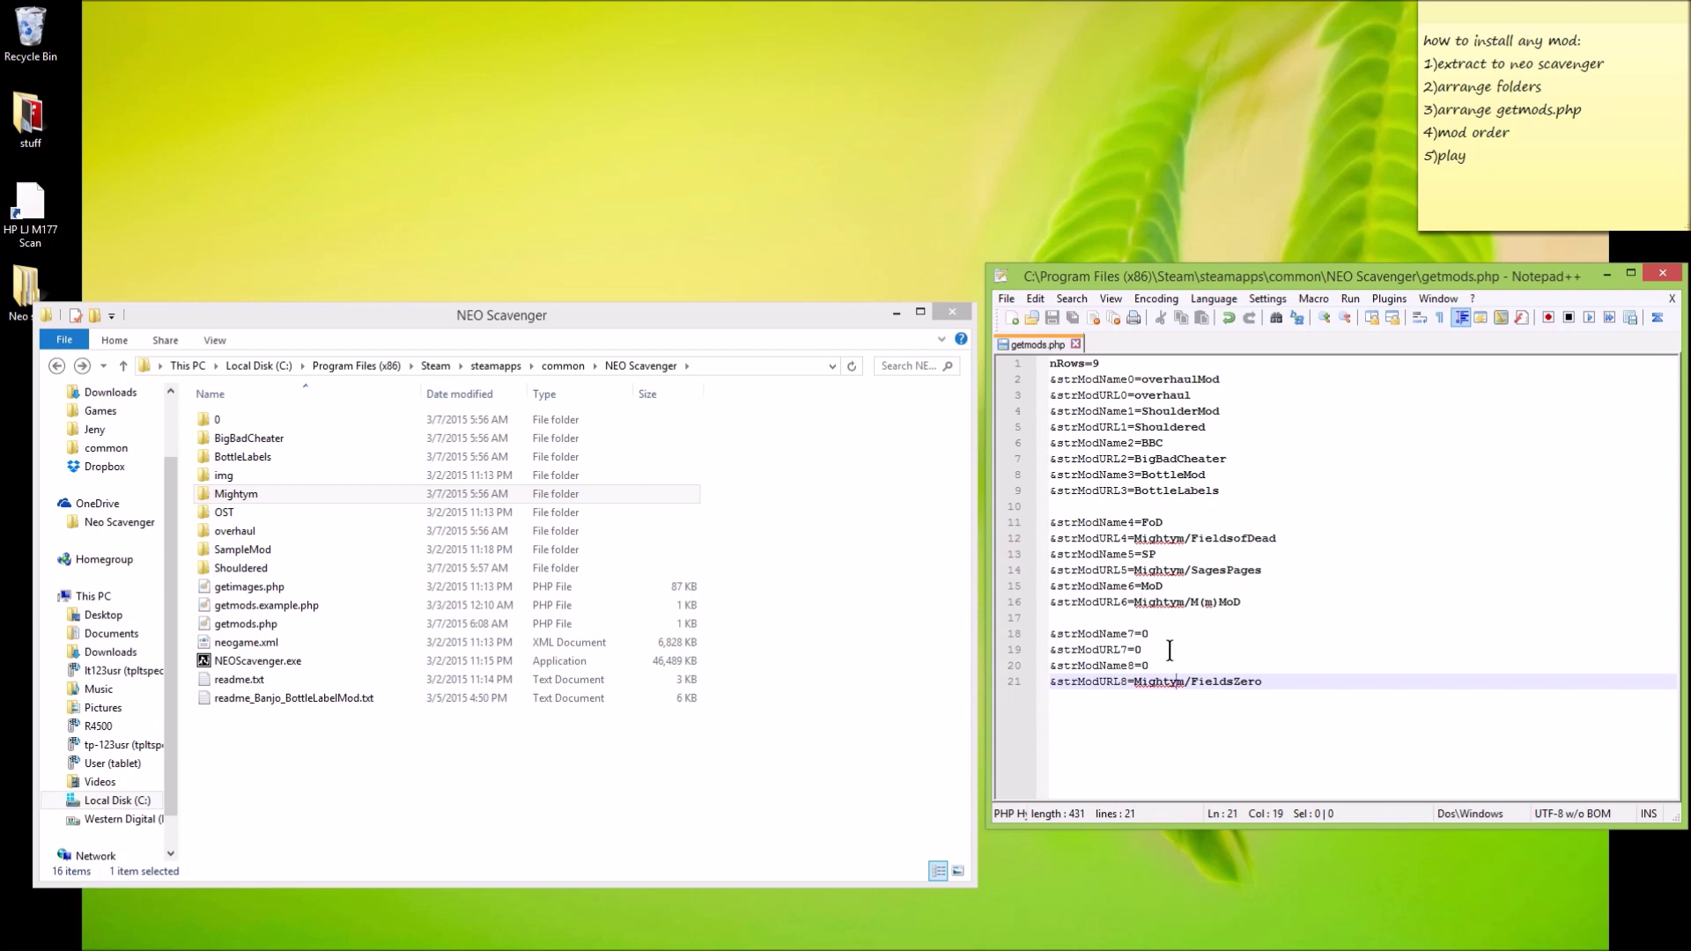
pyautogui.moveTo(1050, 634); pyautogui.dragTo(1257, 687)
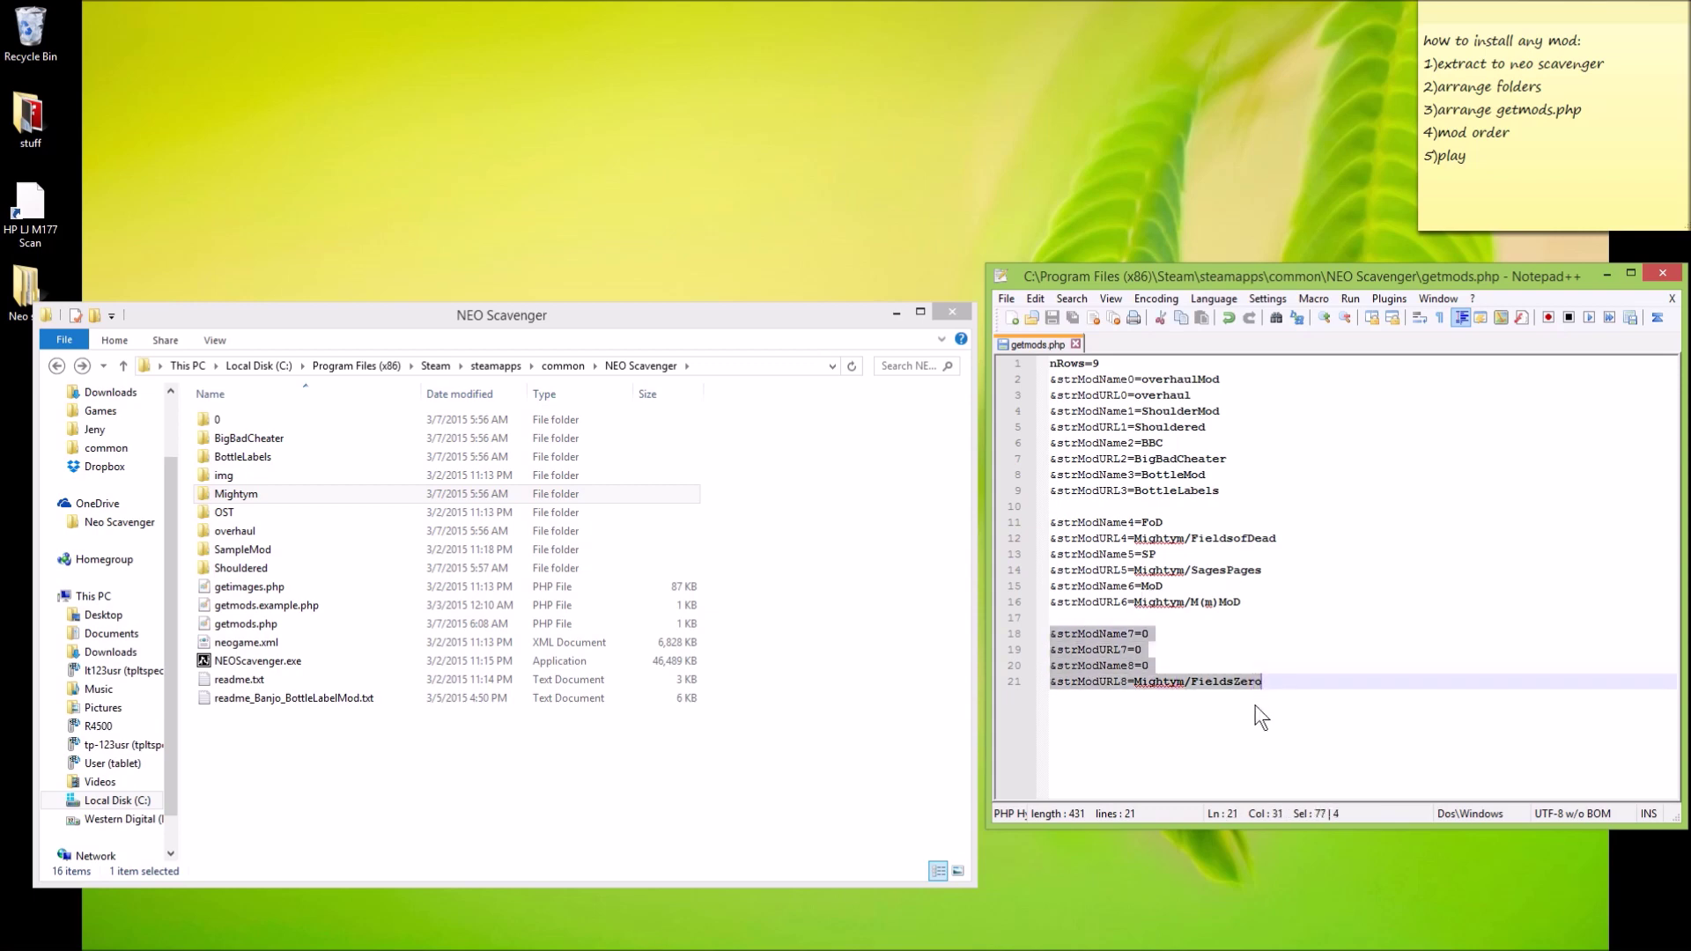
pyautogui.click(1256, 710)
pyautogui.click(1078, 507)
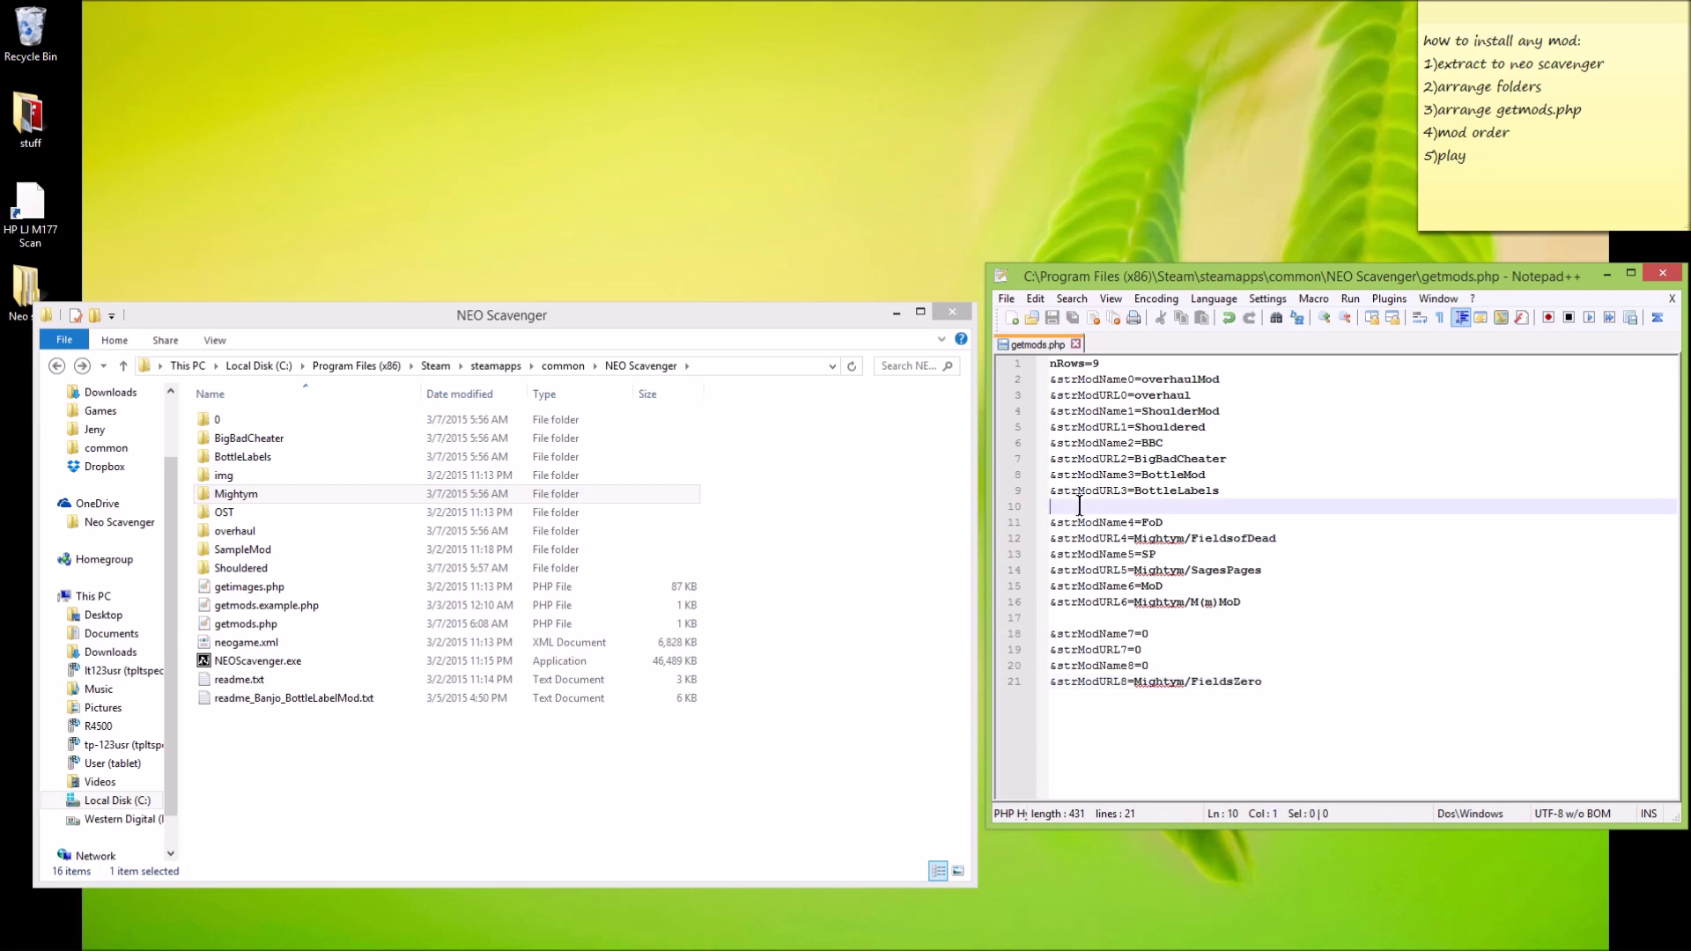
pyautogui.press('BackSpace')
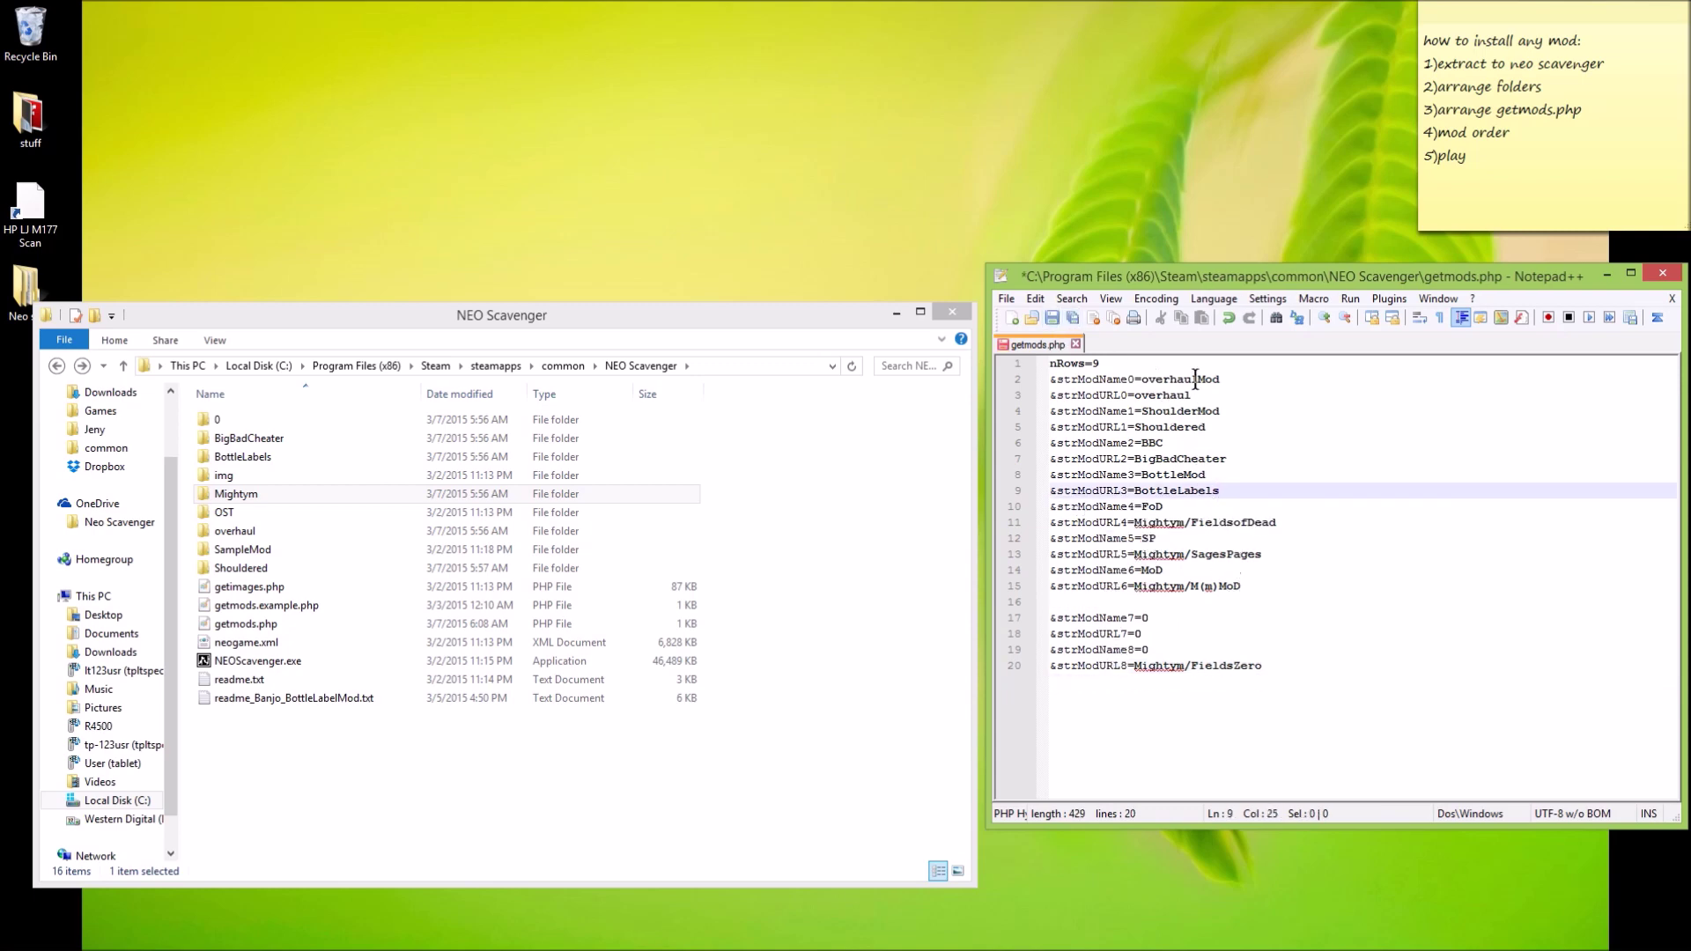
# Examine the mod order in getmods.php, comparing the position of the strModName7 and strModName8 zero entries with the mods above.
pyautogui.click(1172, 649)
pyautogui.click(1199, 617)
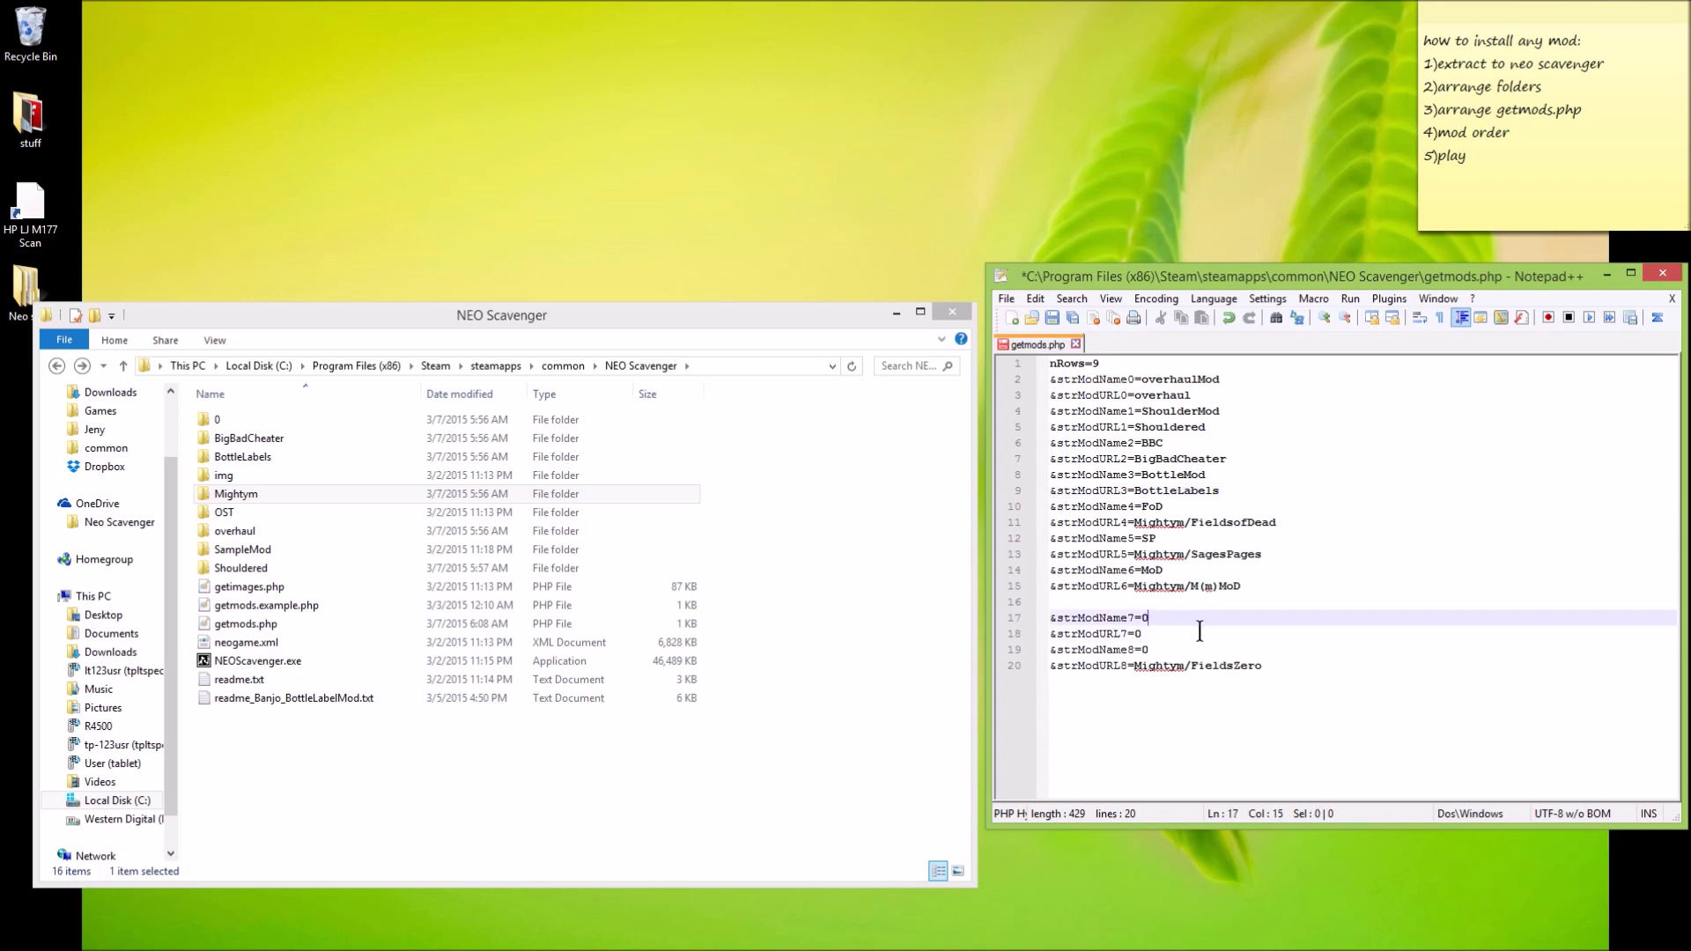
pyautogui.click(1200, 633)
pyautogui.click(1202, 649)
pyautogui.click(1275, 674)
pyautogui.click(1272, 649)
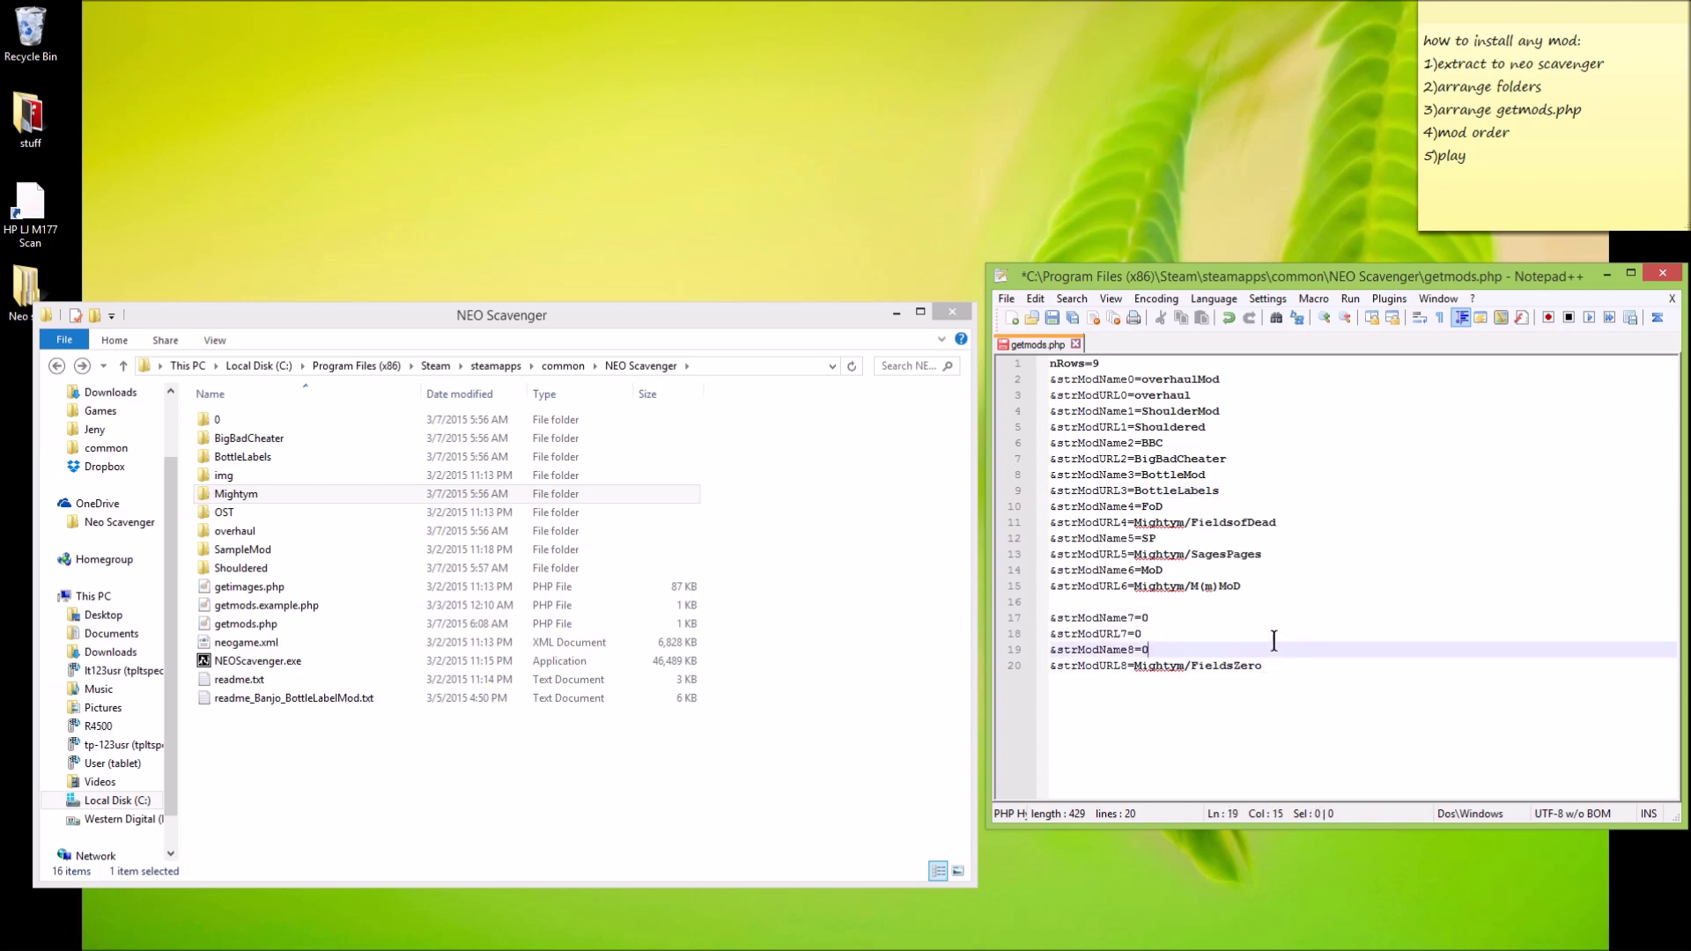
pyautogui.click(1268, 633)
pyautogui.click(1264, 617)
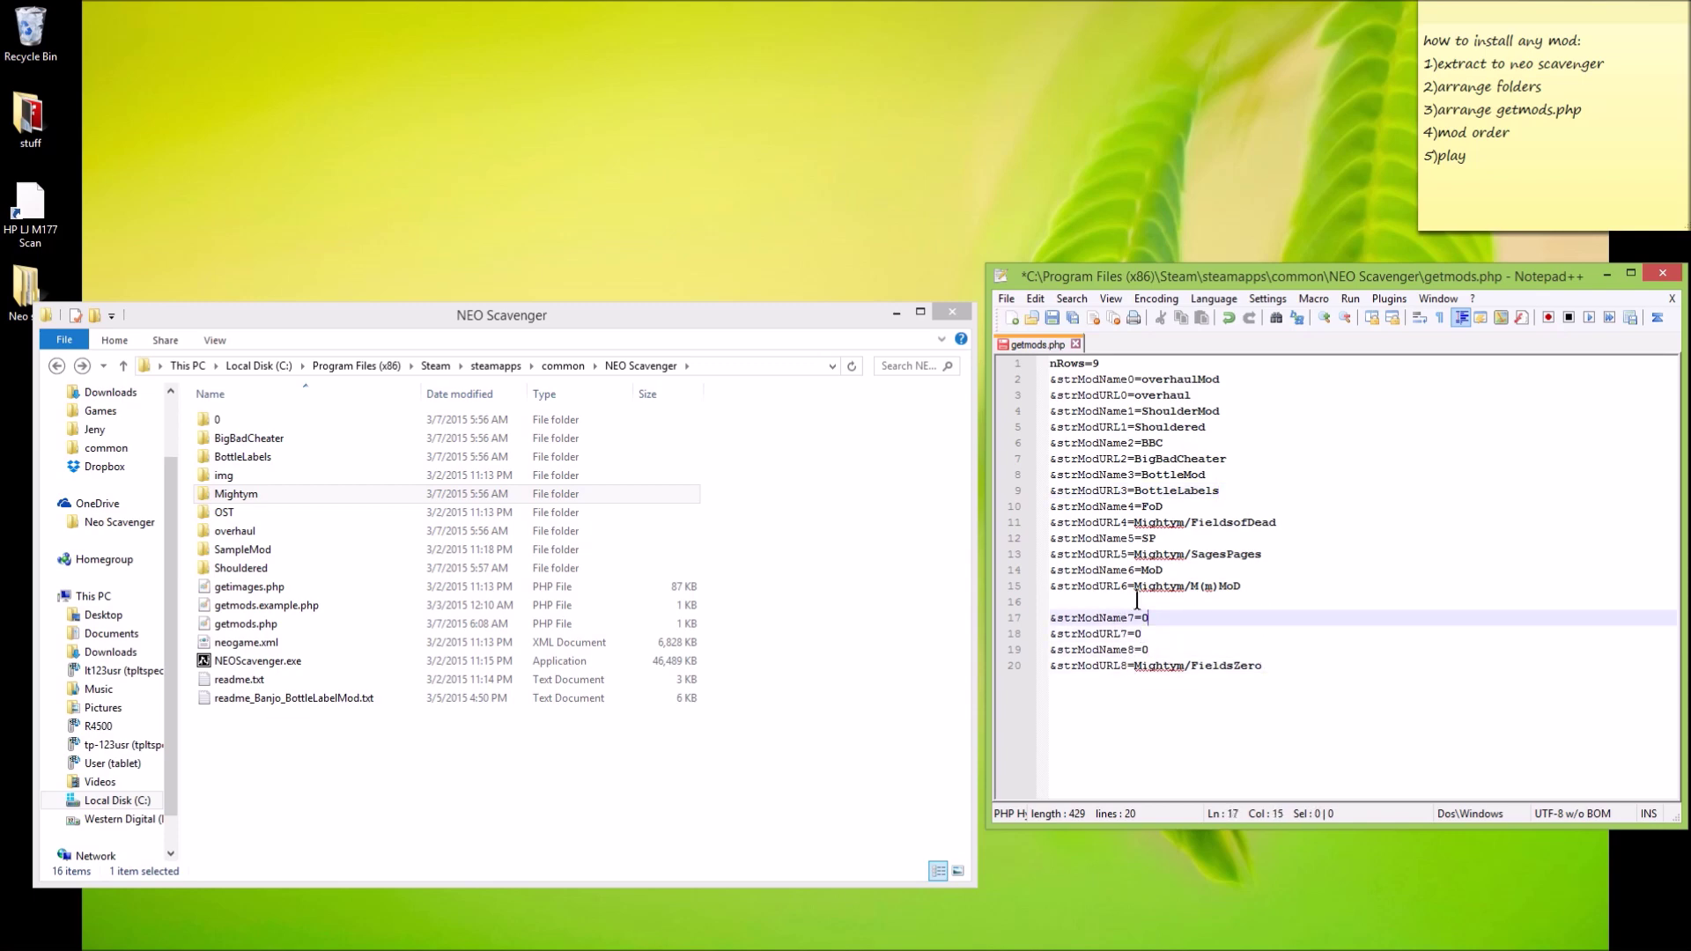
pyautogui.click(1239, 585)
pyautogui.click(1228, 539)
pyautogui.click(1187, 649)
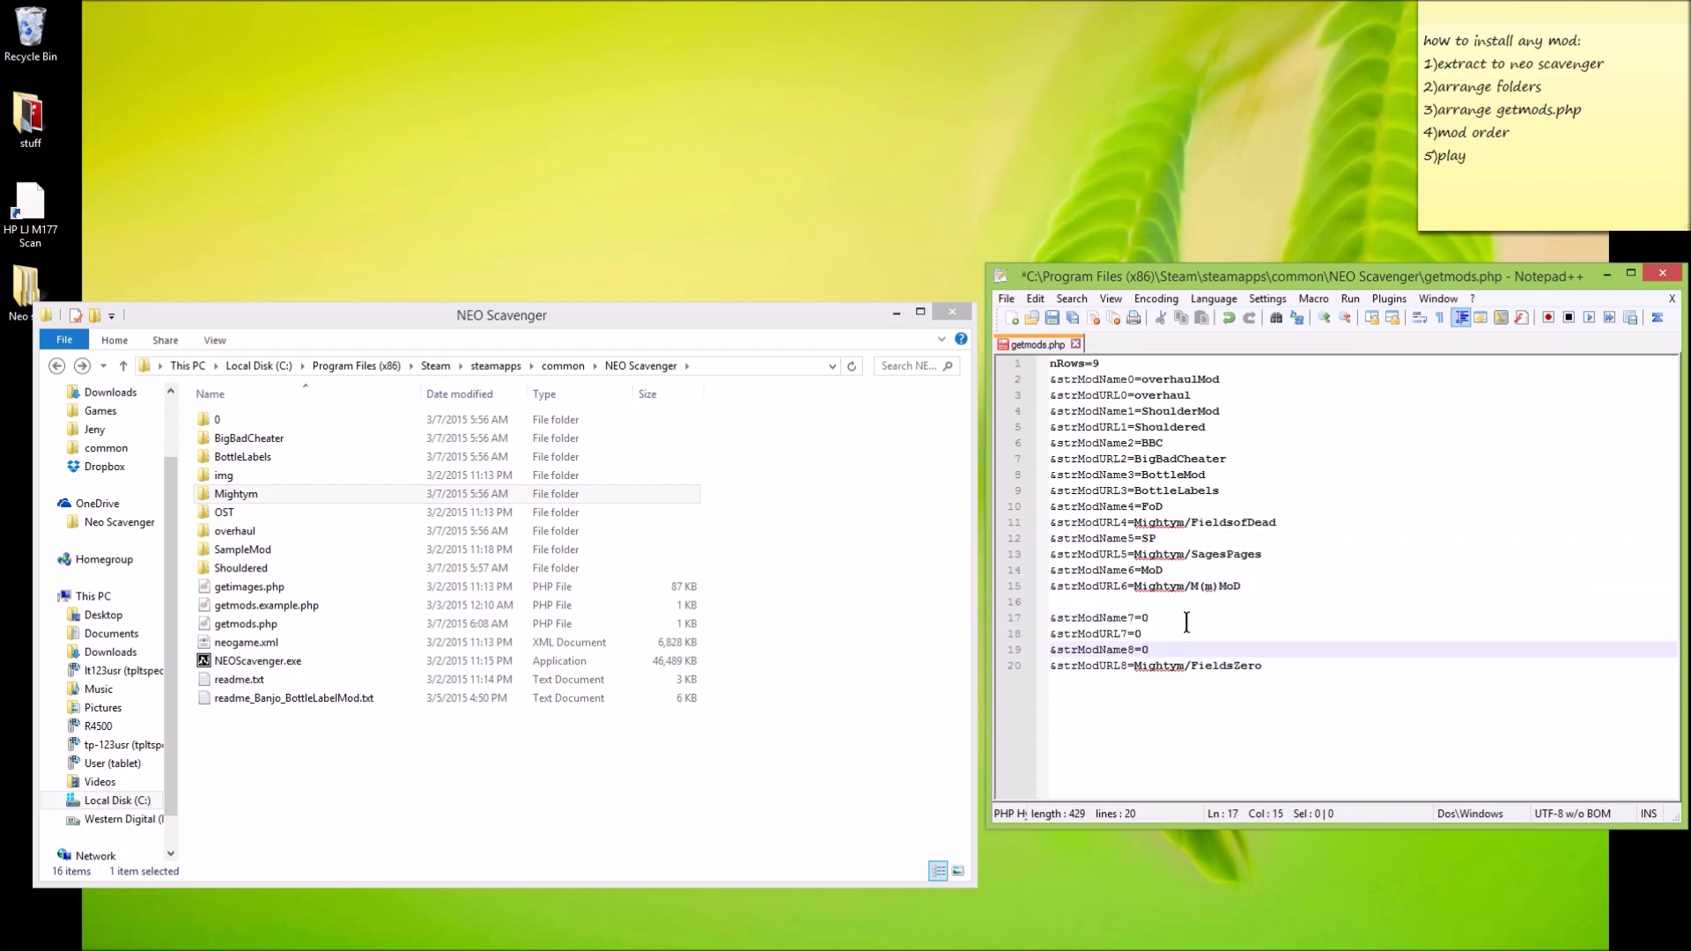
pyautogui.click(1186, 620)
pyautogui.click(1242, 795)
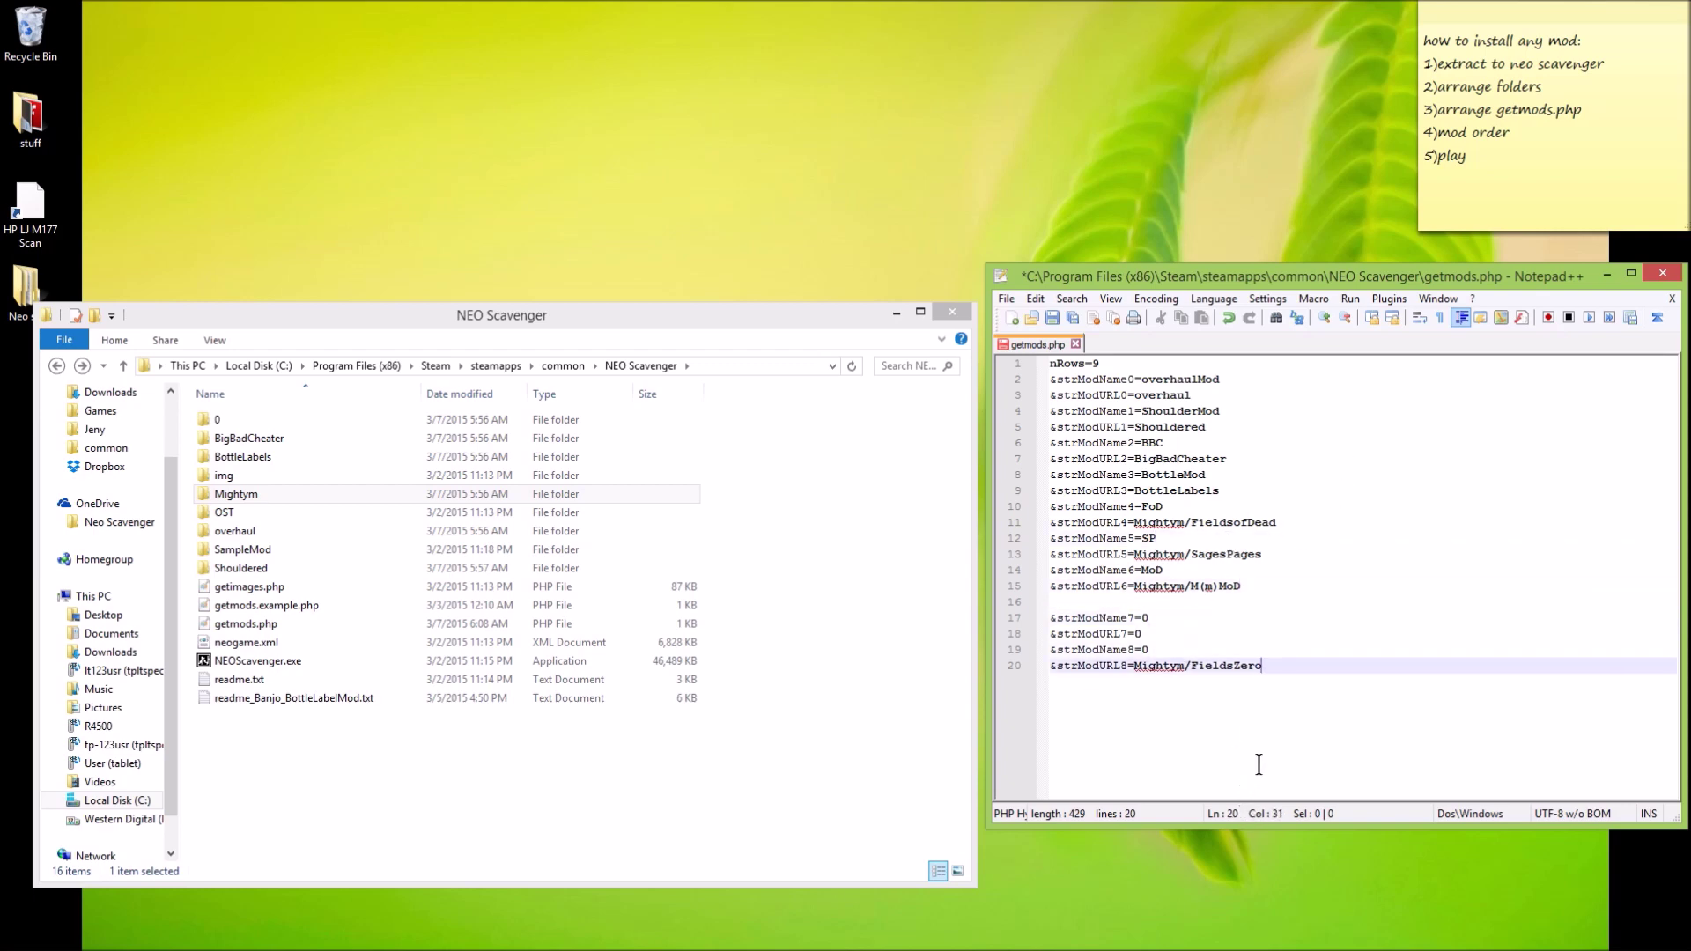
pyautogui.click(1190, 475)
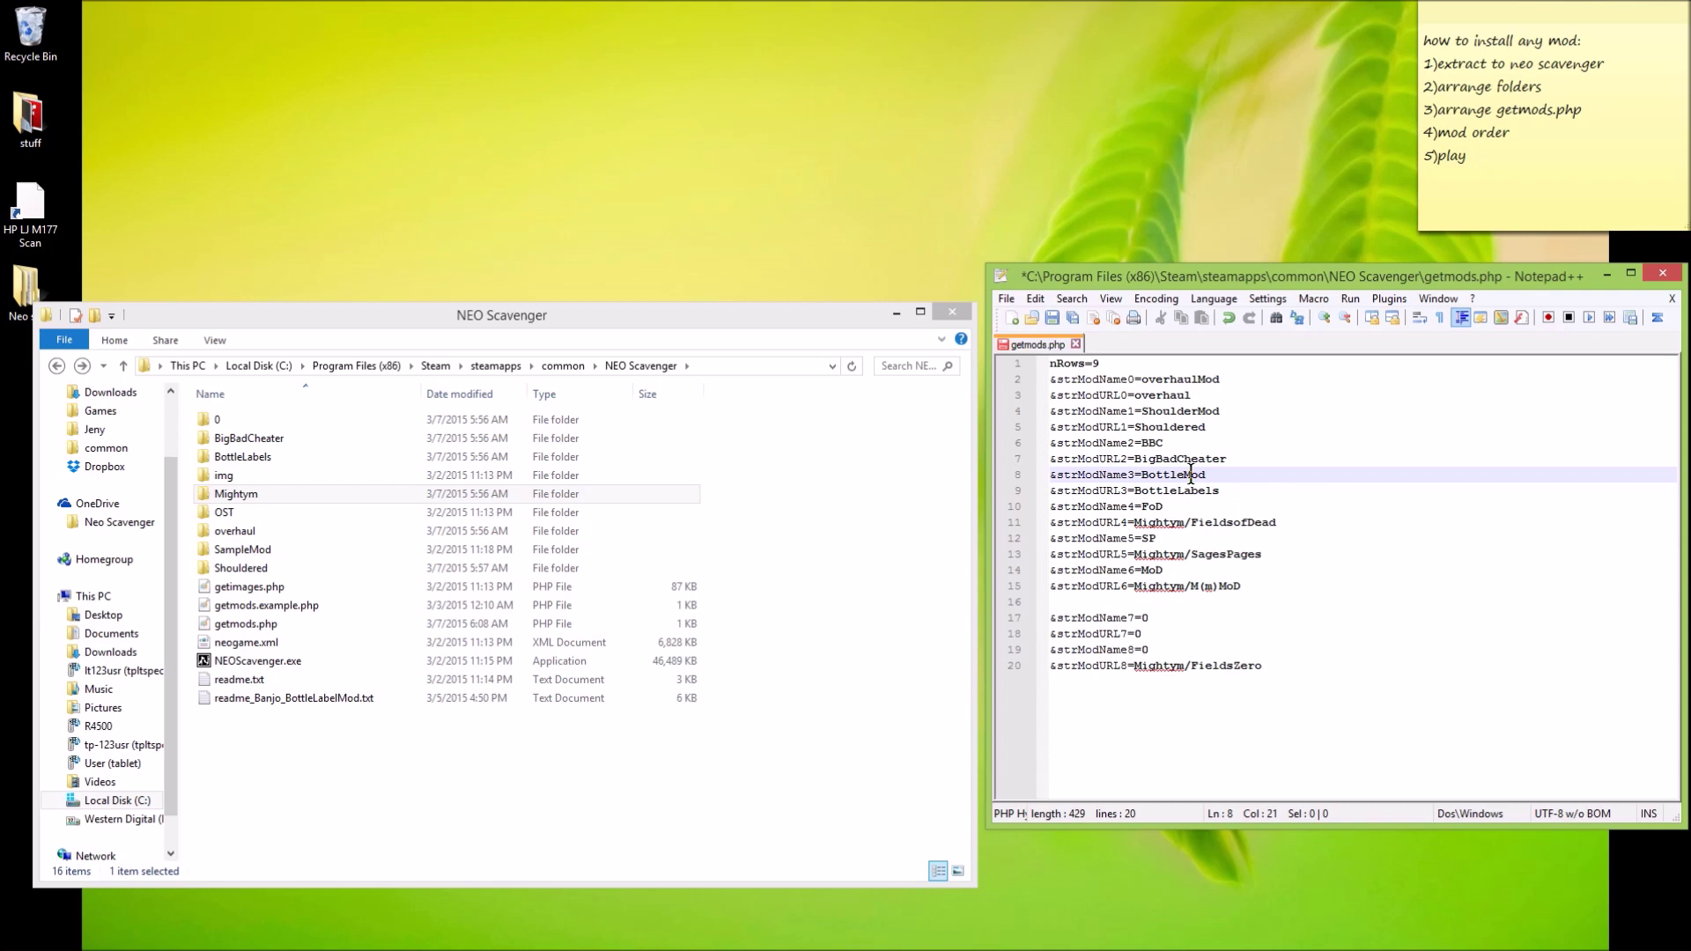
pyautogui.click(1113, 617)
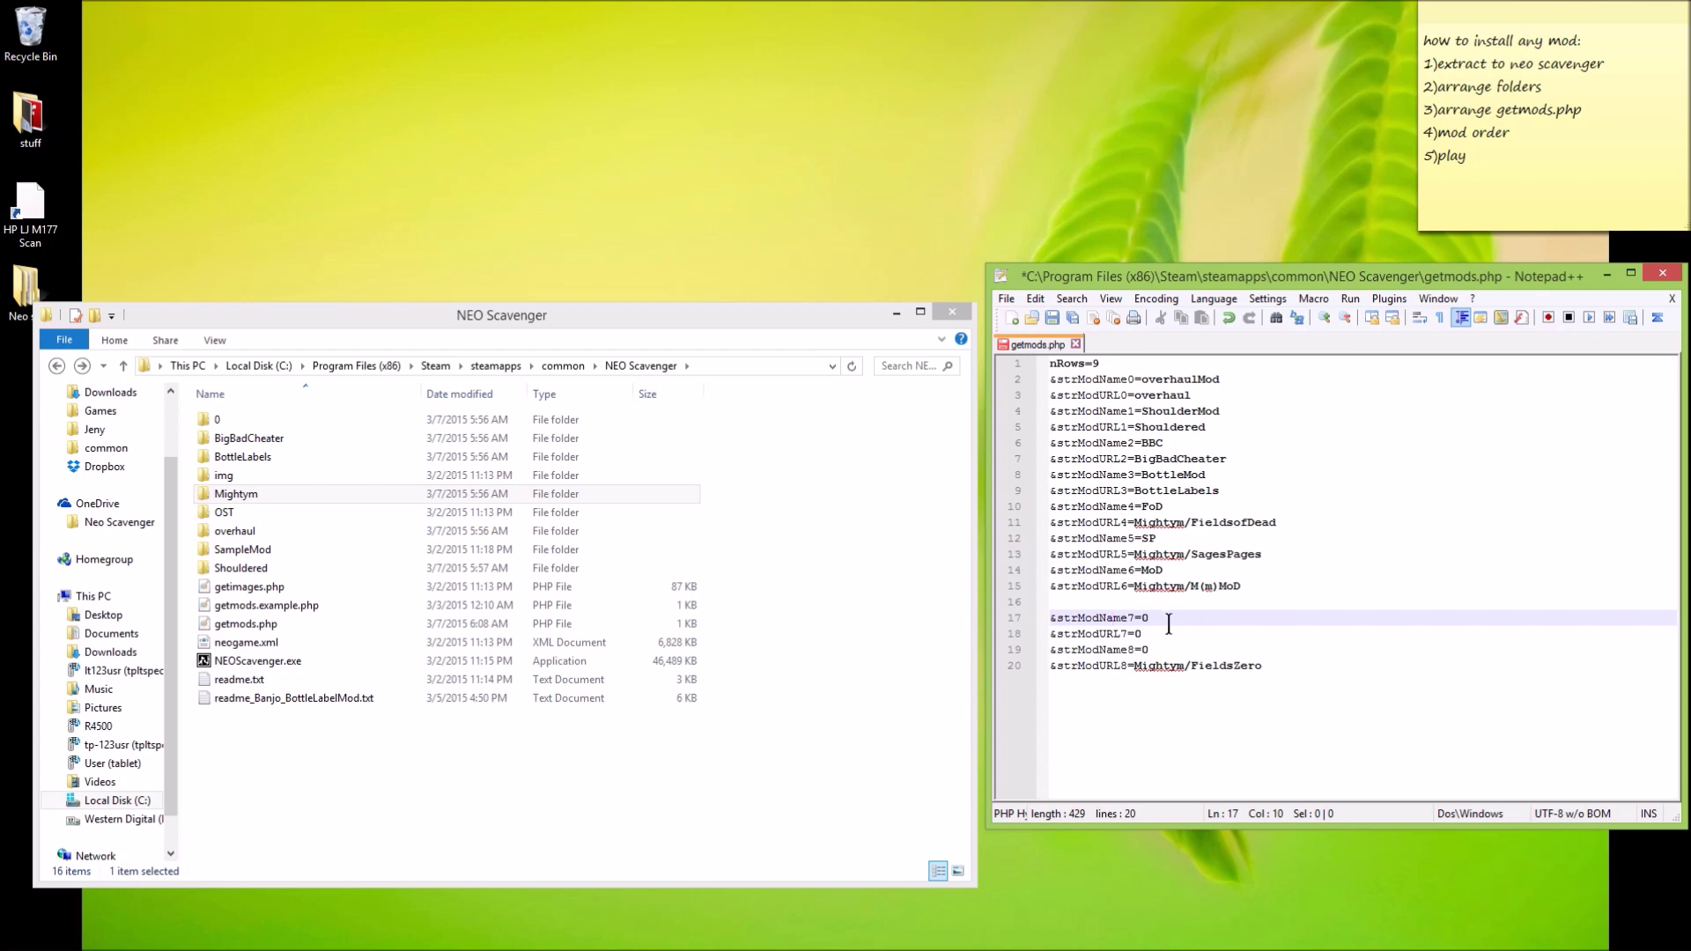
pyautogui.press('Down')
pyautogui.press('Down')
pyautogui.press('Down')
pyautogui.press('End')
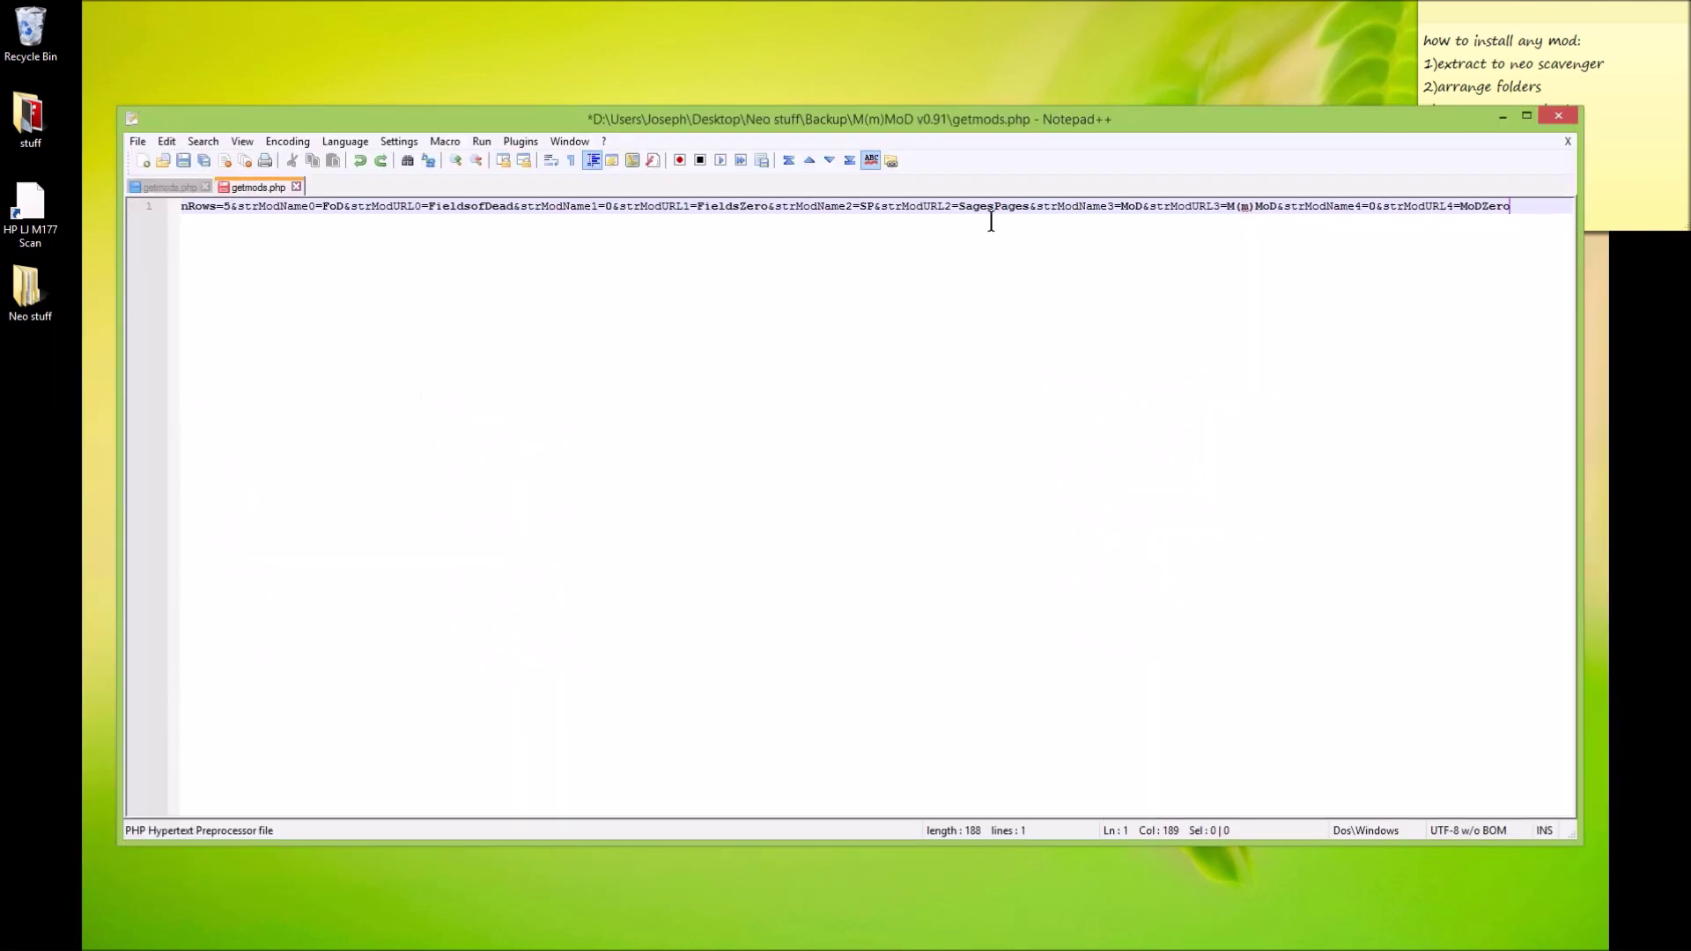
# In the M(m)MoD v0.91 backup getmods.php, put nRows=5 and the name and URL entries of mods 0 and 1 on separate lines.
pyautogui.click(231, 208)
pyautogui.moveTo(232, 211); pyautogui.dragTo(264, 283)
pyautogui.click(231, 208)
pyautogui.press('Return')
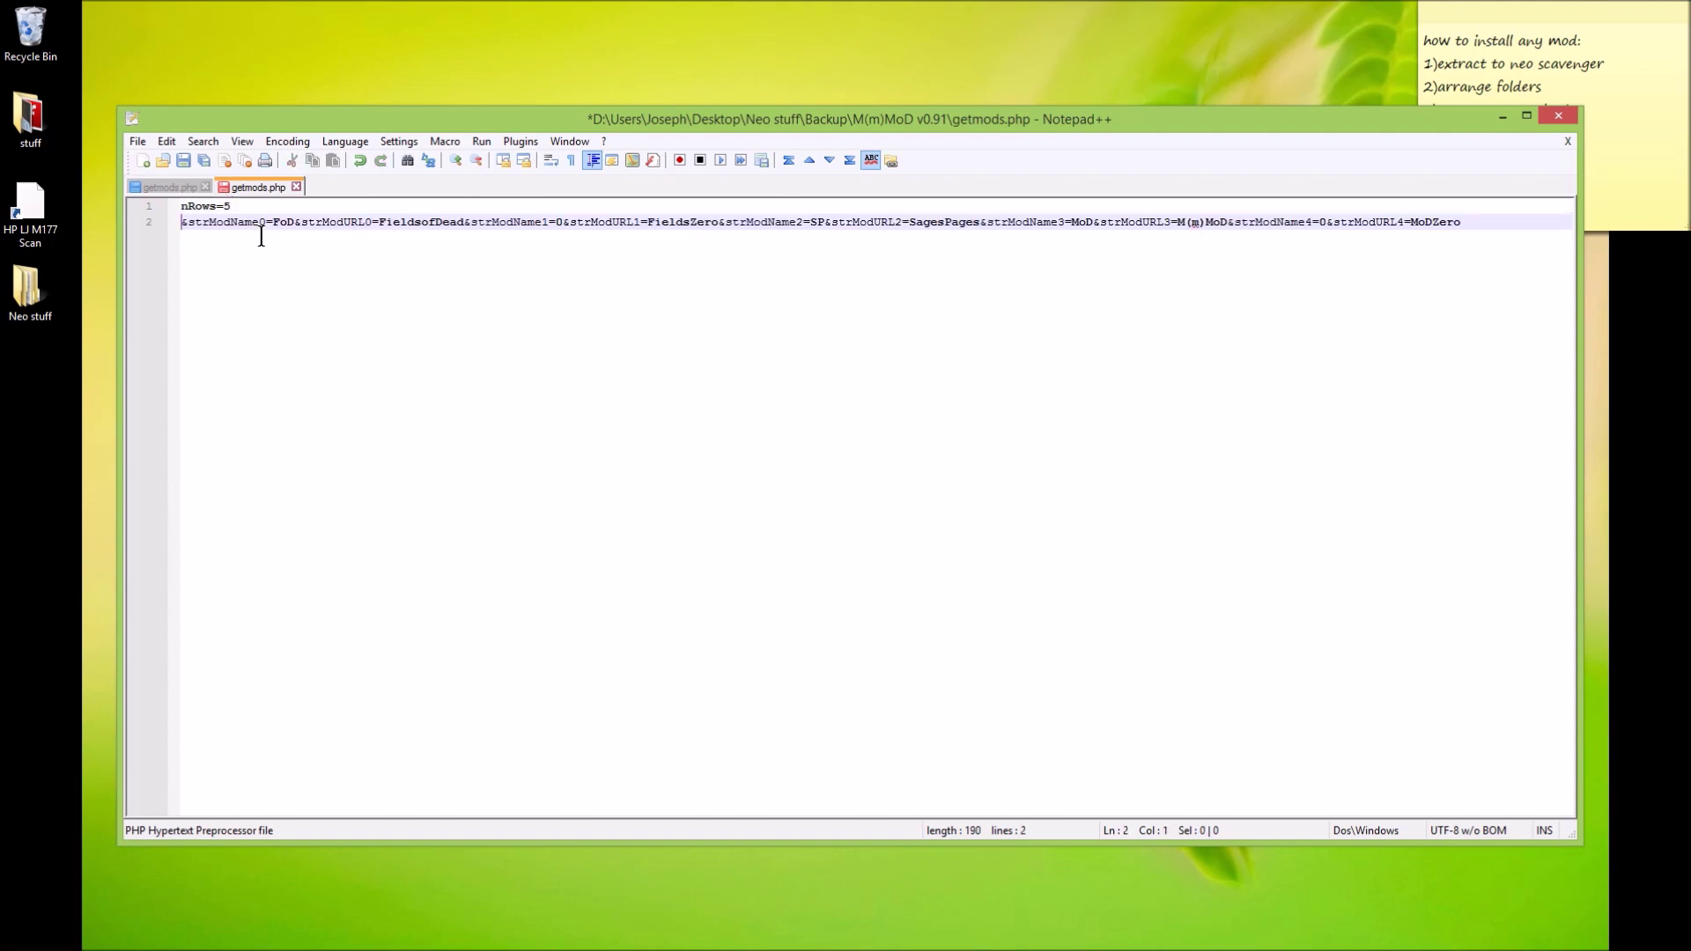
pyautogui.click(292, 225)
pyautogui.press('Return')
pyautogui.click(350, 239)
pyautogui.press('Return')
pyautogui.click(280, 255)
pyautogui.press('Return')
pyautogui.click(337, 272)
pyautogui.press('Return')
# Split the remaining entries, from strModName2 to strModURL4, onto separate lines.
pyautogui.click(291, 285)
pyautogui.press('Return')
pyautogui.click(337, 301)
pyautogui.press('Return')
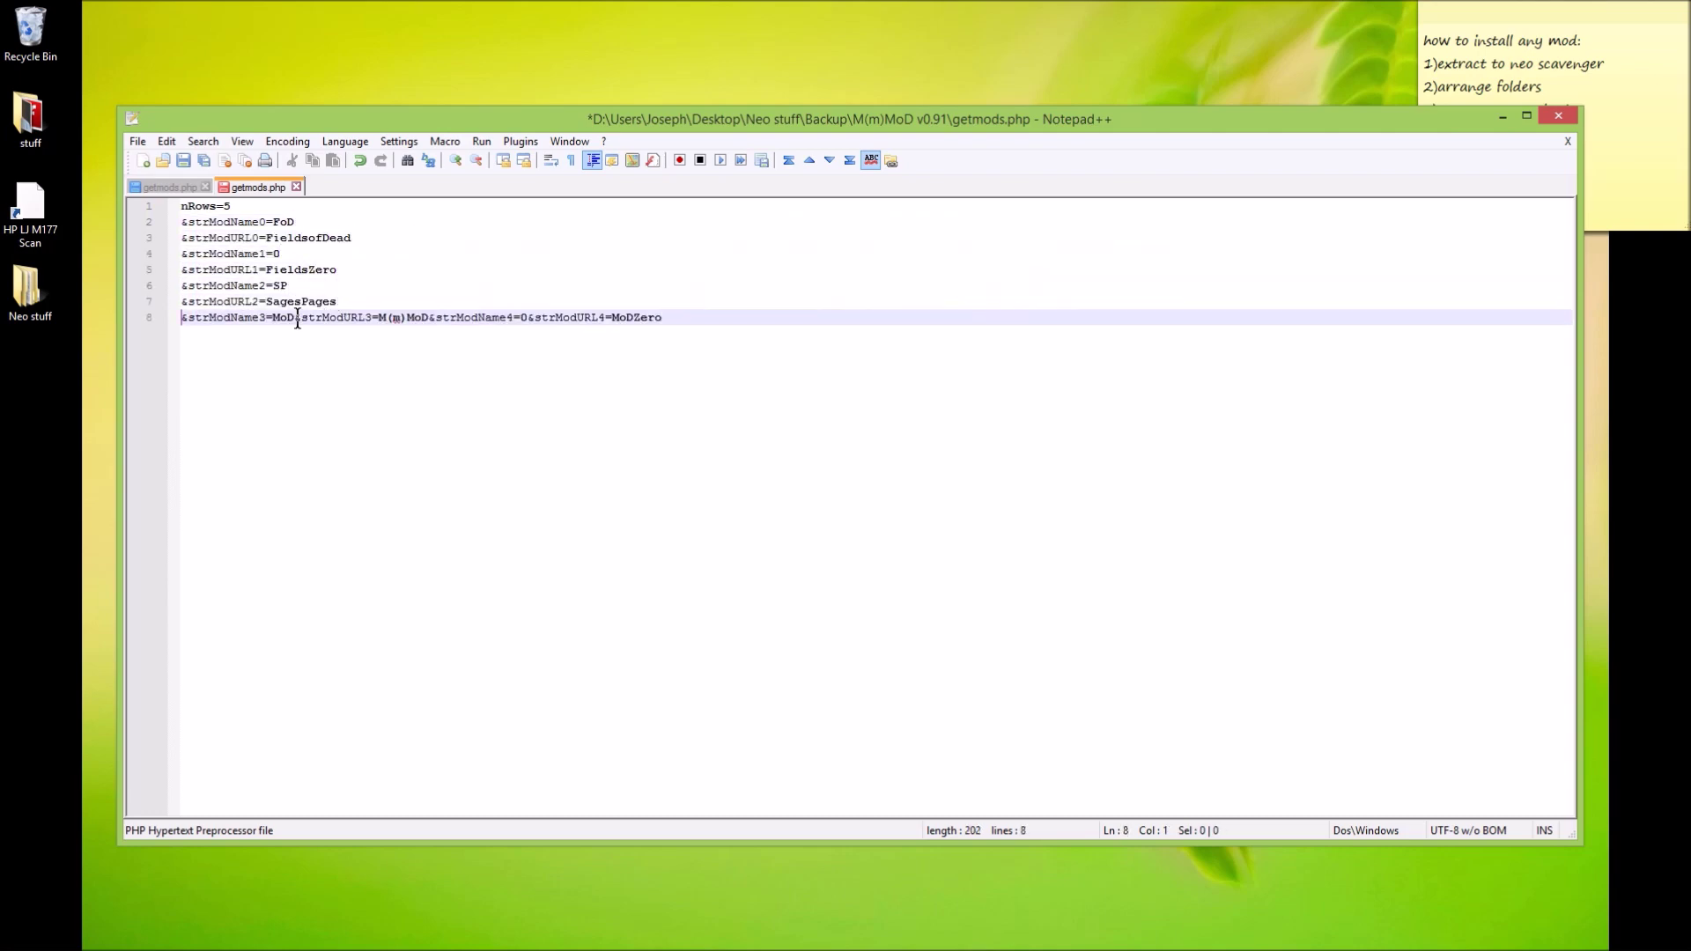
pyautogui.click(295, 317)
pyautogui.press('Return')
pyautogui.click(316, 333)
pyautogui.press('Return')
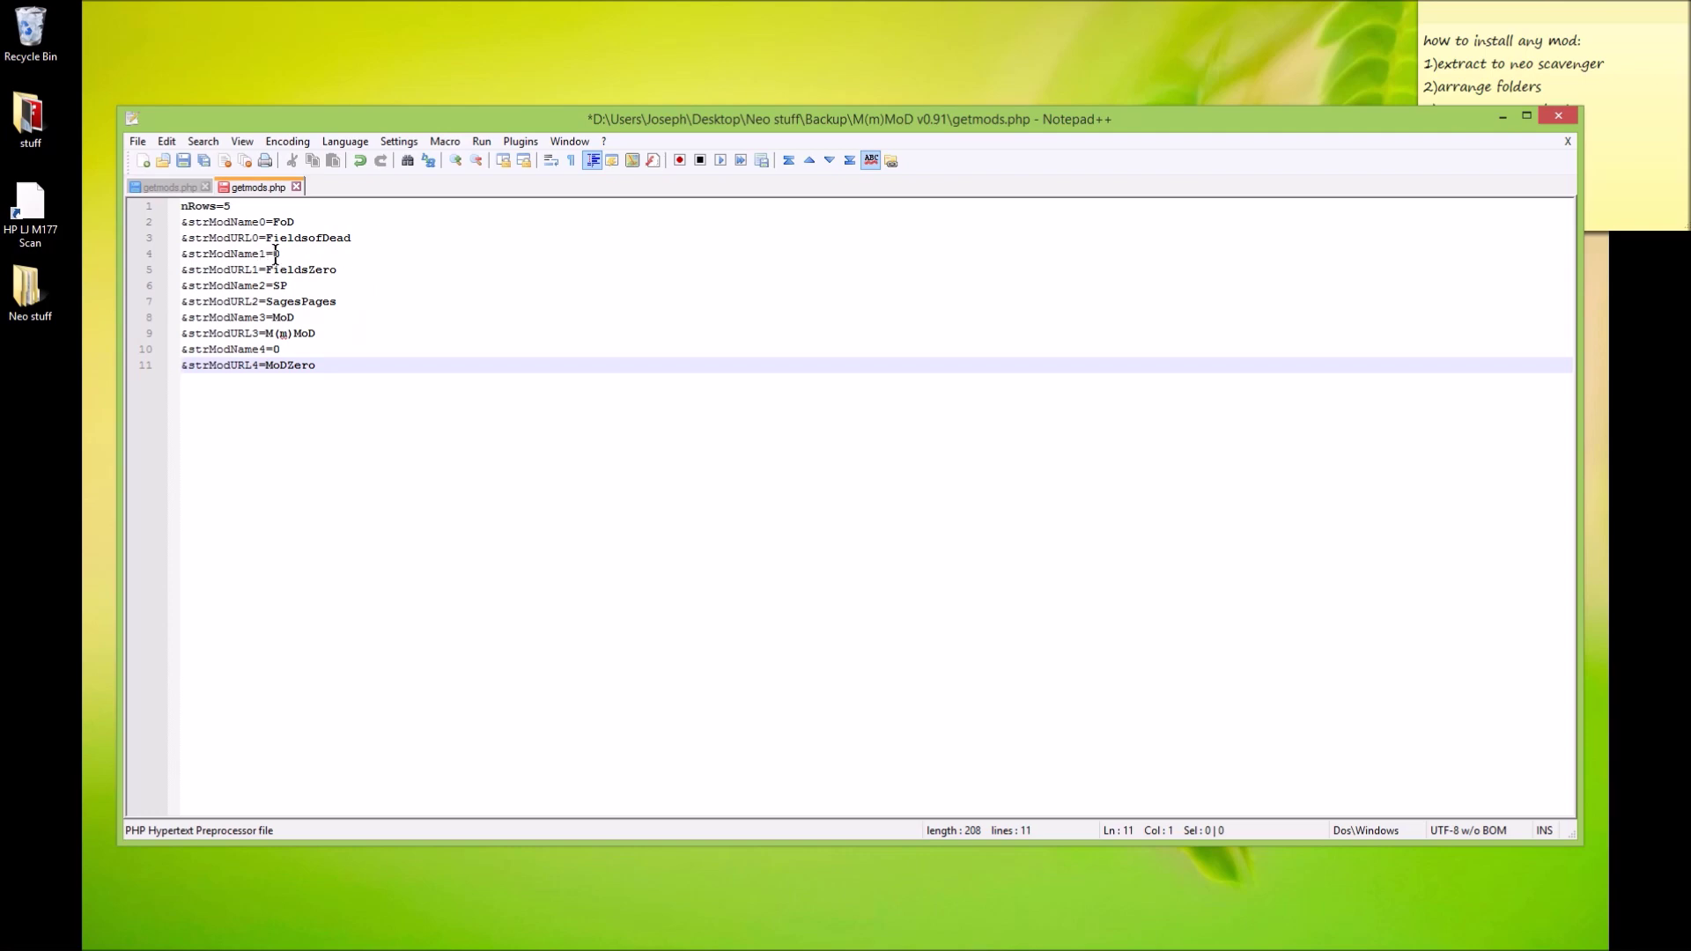
# Insert blank lines around the strModName1 FieldsZero entry and before the strModName4 MoDZero entry to set the zero entries apart.
pyautogui.moveTo(286, 255); pyautogui.dragTo(223, 251)
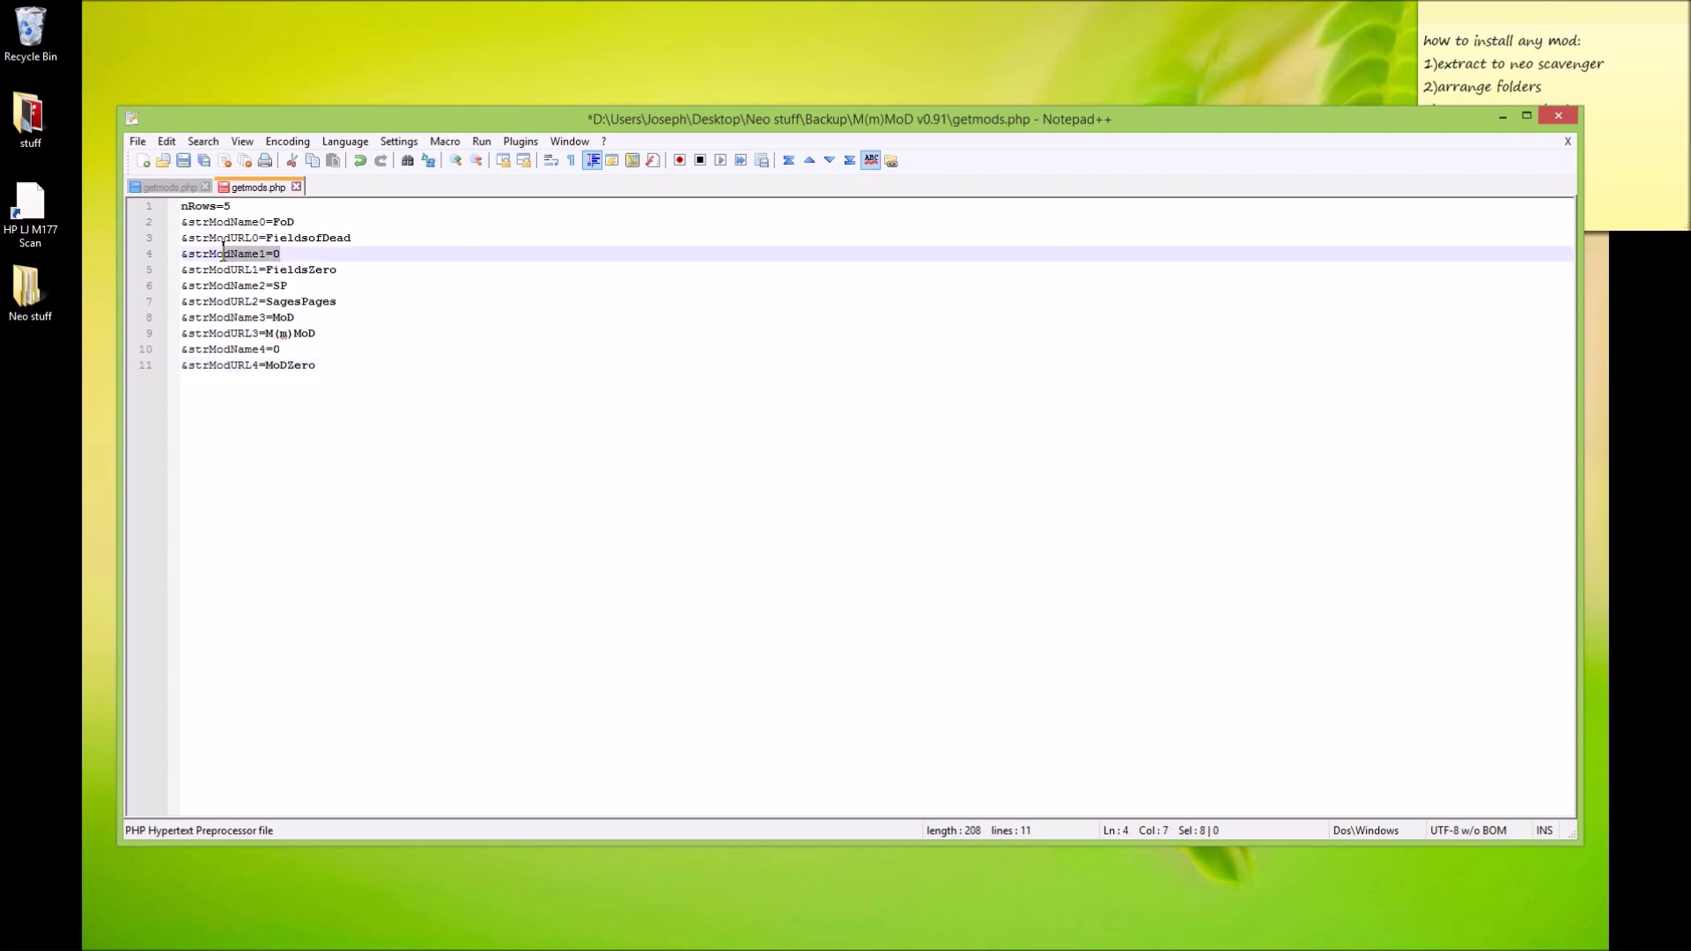
pyautogui.moveTo(281, 350); pyautogui.dragTo(233, 350)
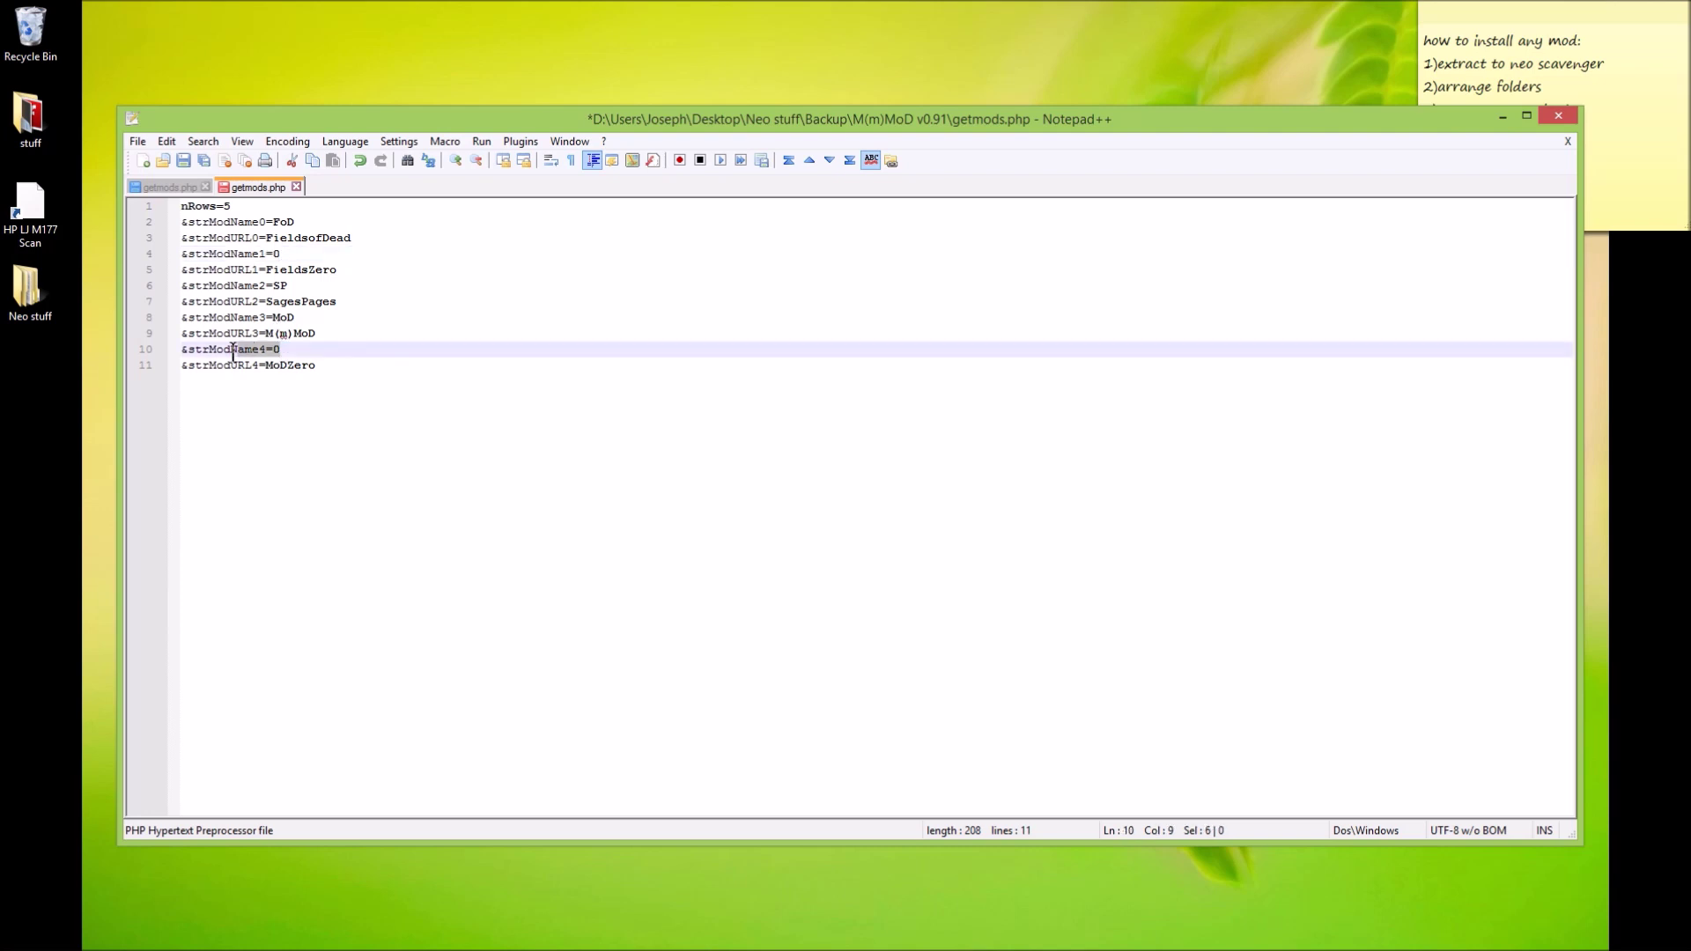
pyautogui.click(296, 394)
pyautogui.click(336, 334)
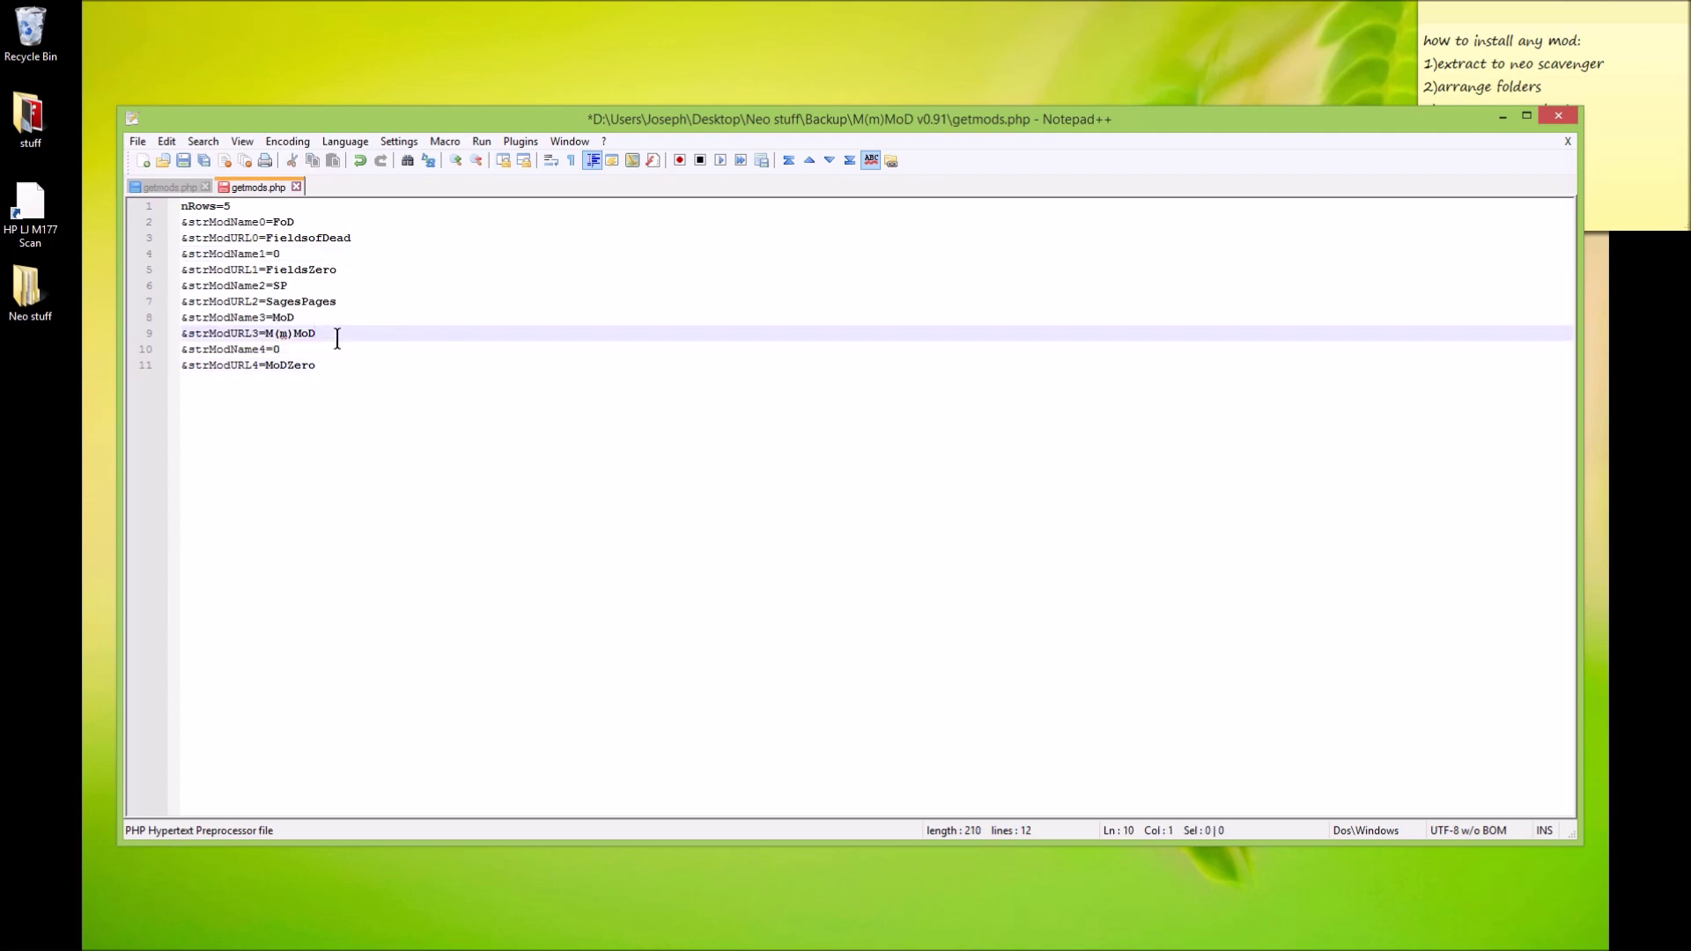
pyautogui.press('Return')
pyautogui.click(373, 239)
pyautogui.press('Return')
pyautogui.click(388, 288)
pyautogui.press('Return')
pyautogui.click(439, 377)
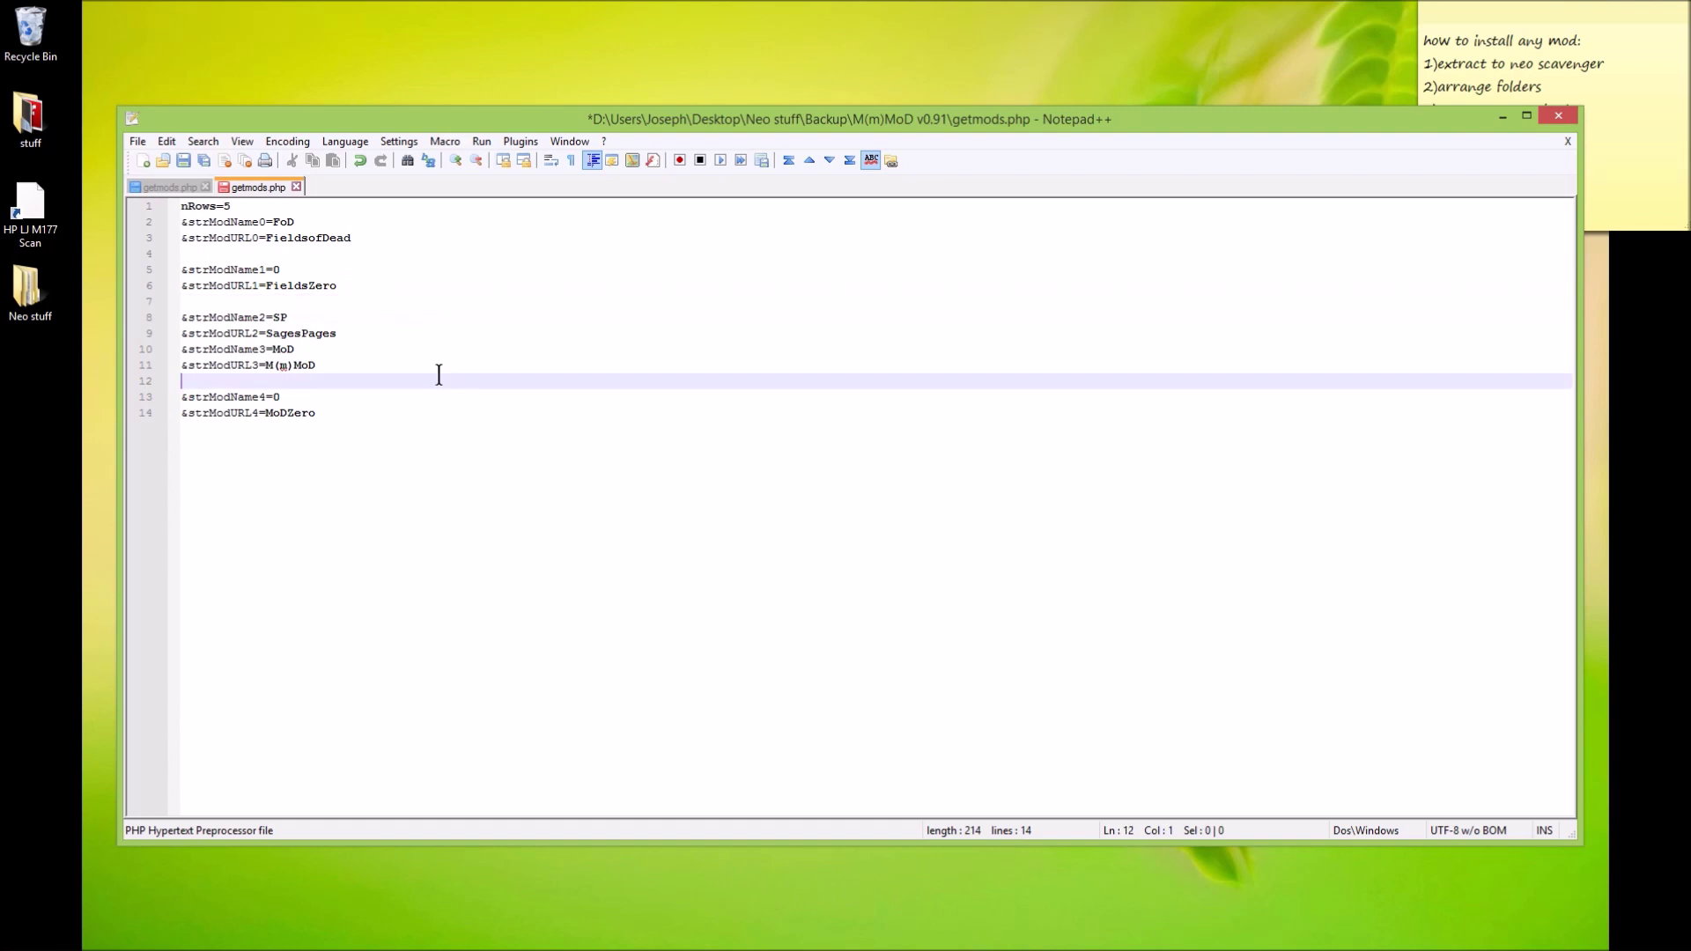
pyautogui.click(394, 411)
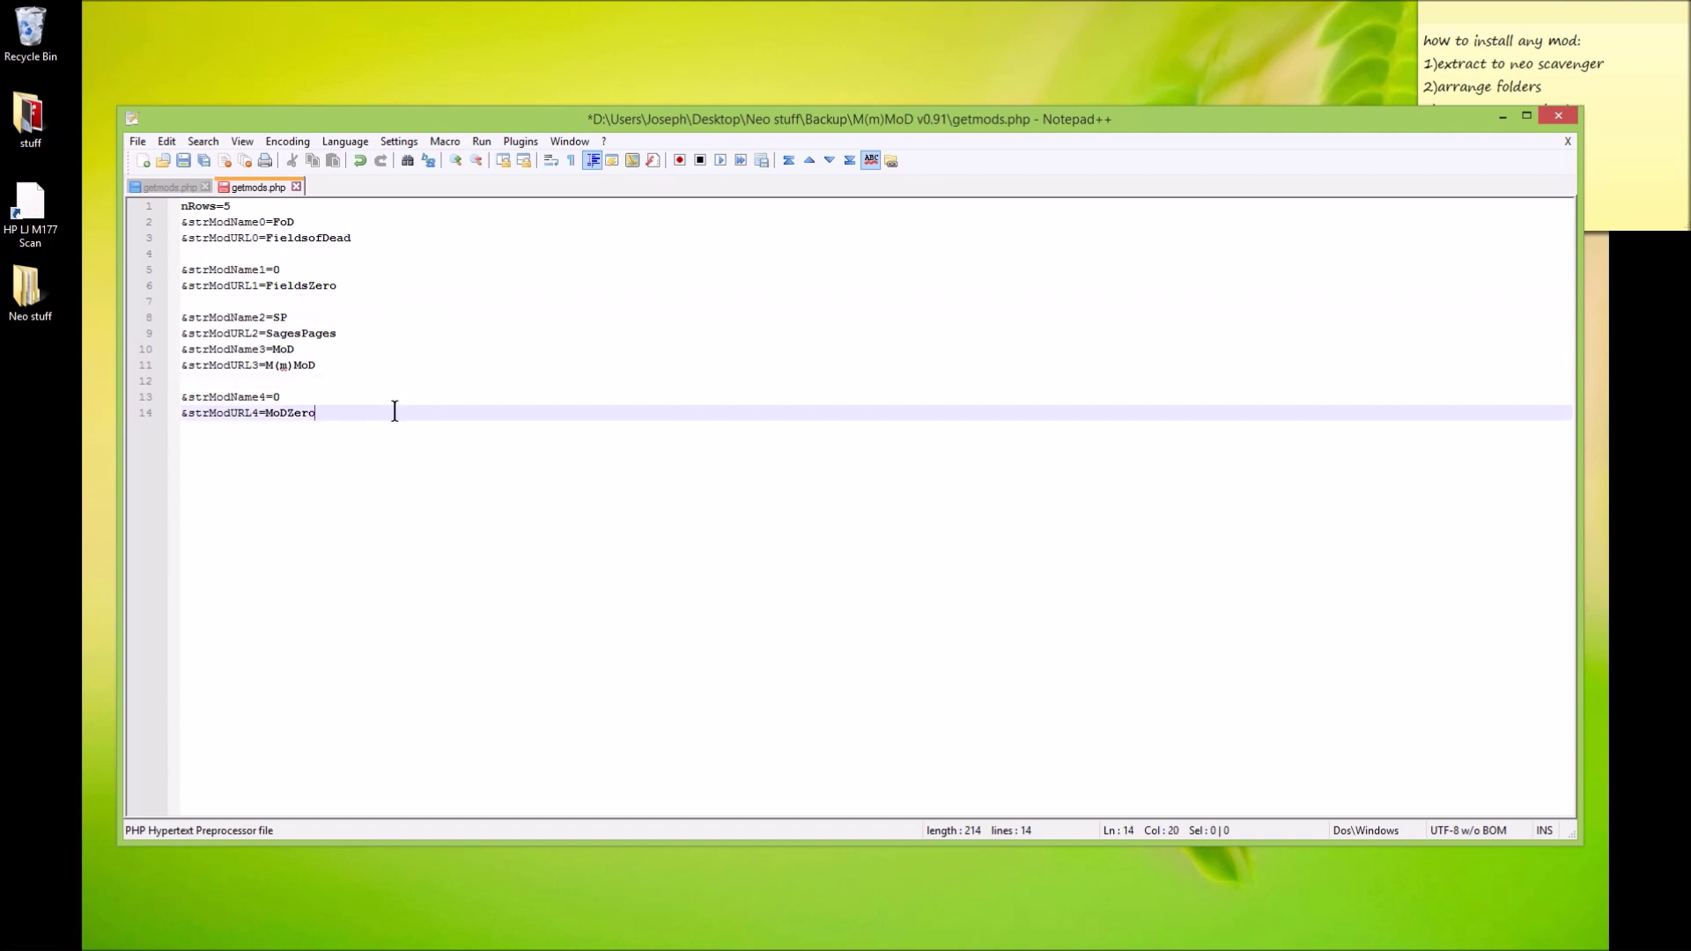
# Move the FieldsZero name and URL lines below the MoDZero entry and delete the blank lines left after FieldsofDead.
pyautogui.moveTo(375, 284); pyautogui.dragTo(150, 275)
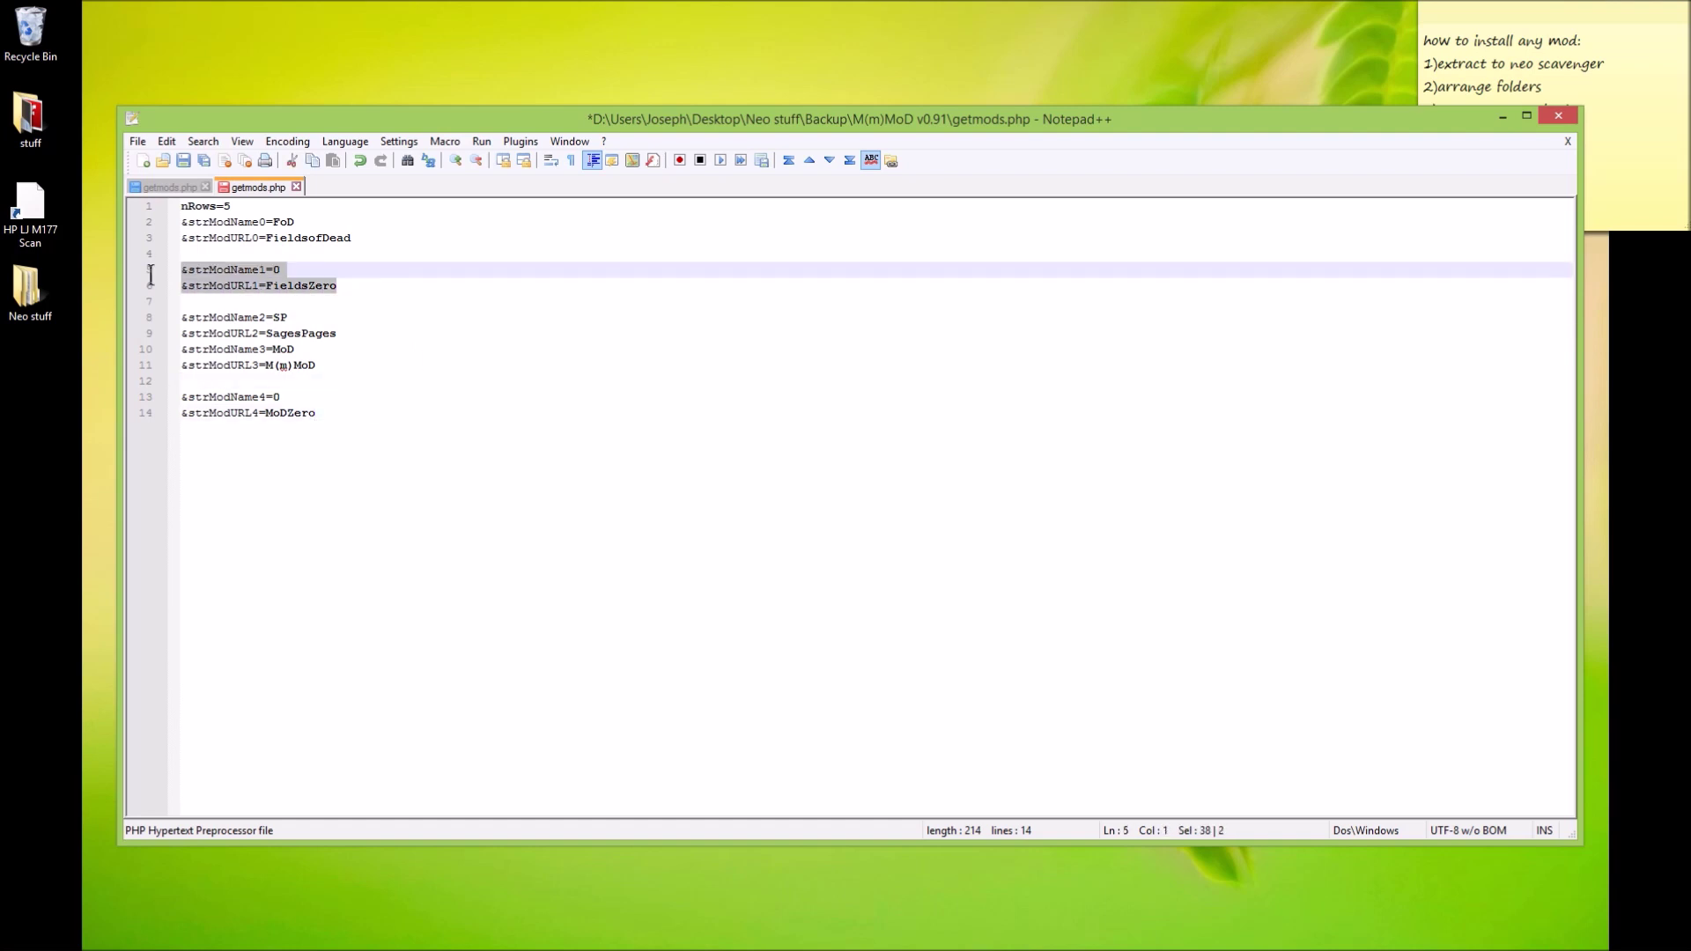
pyautogui.hotkey('ctrl', 'x')
pyautogui.click(421, 394)
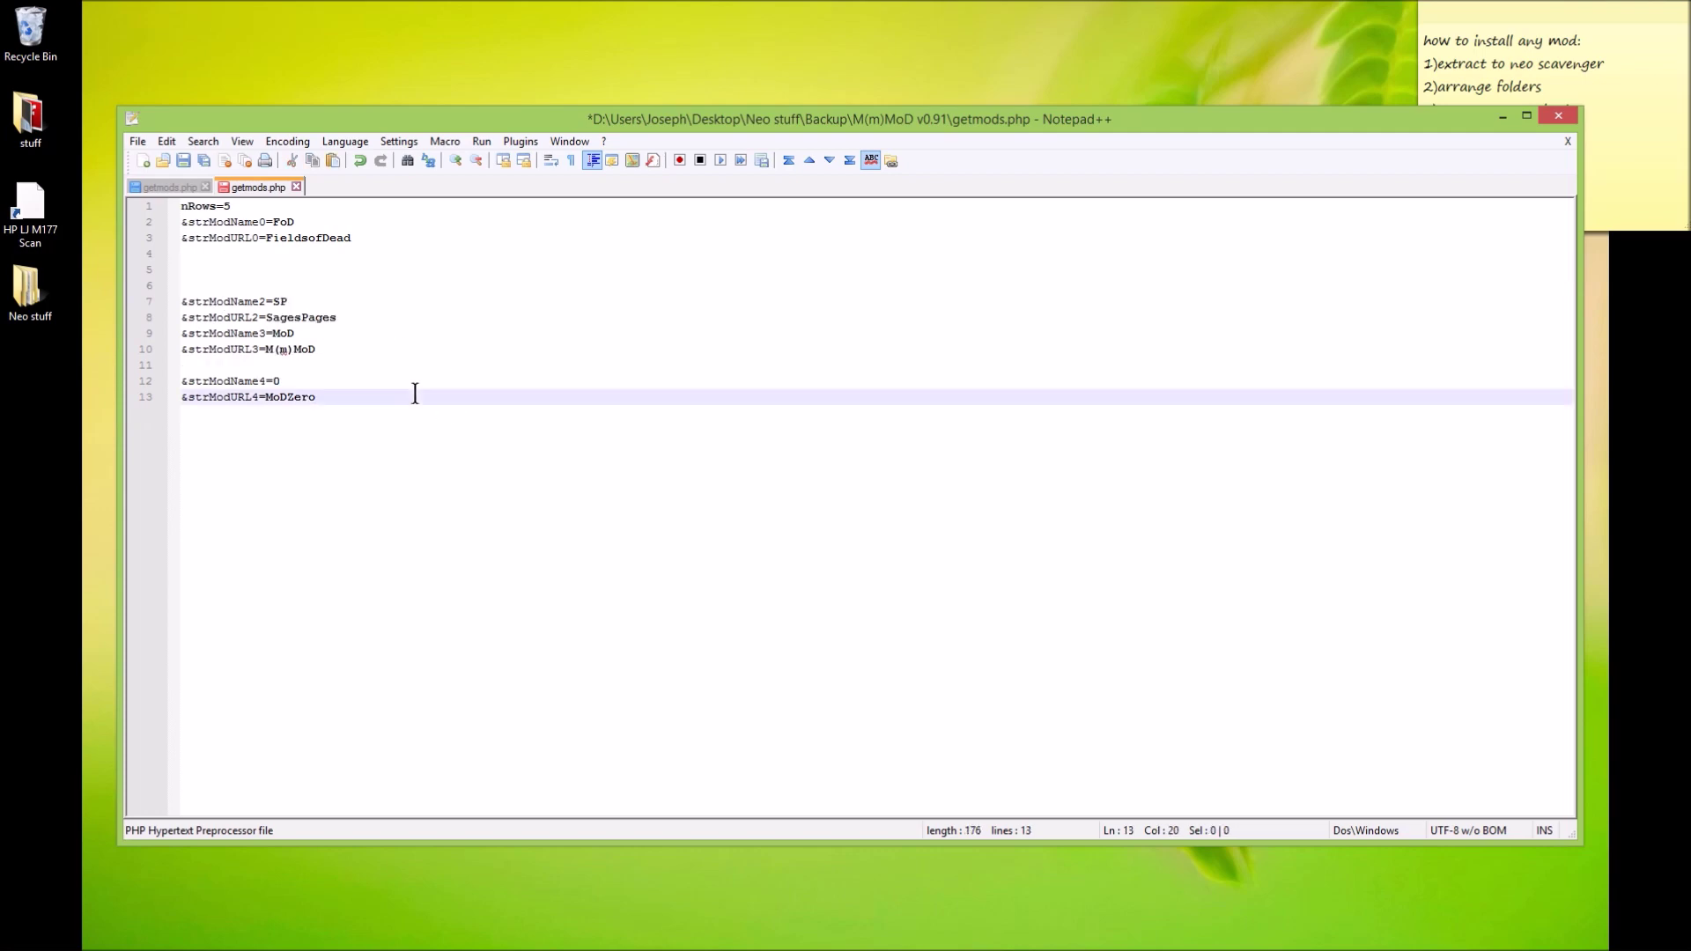
pyautogui.press('Return')
pyautogui.hotkey('ctrl', 'v')
pyautogui.click(211, 257)
pyautogui.press('BackSpace')
pyautogui.press('Delete')
pyautogui.press('Delete')
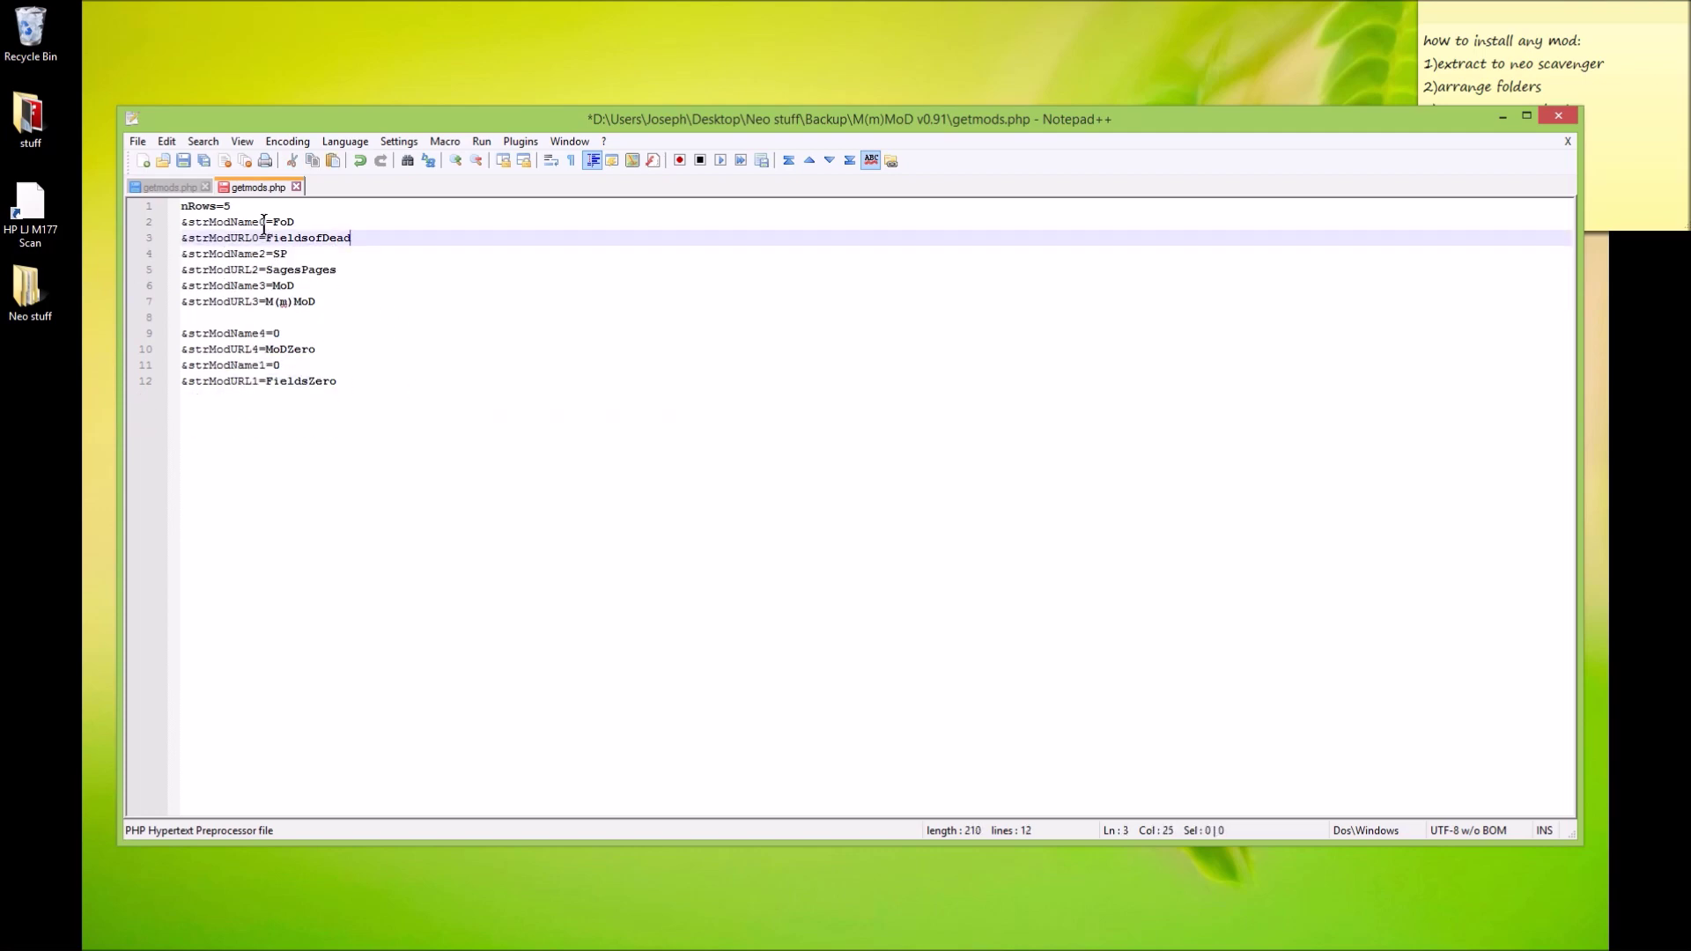
# Renumber the SagesPages entry's name and URL lines to strModName1 and strModURL1.
pyautogui.click(264, 223)
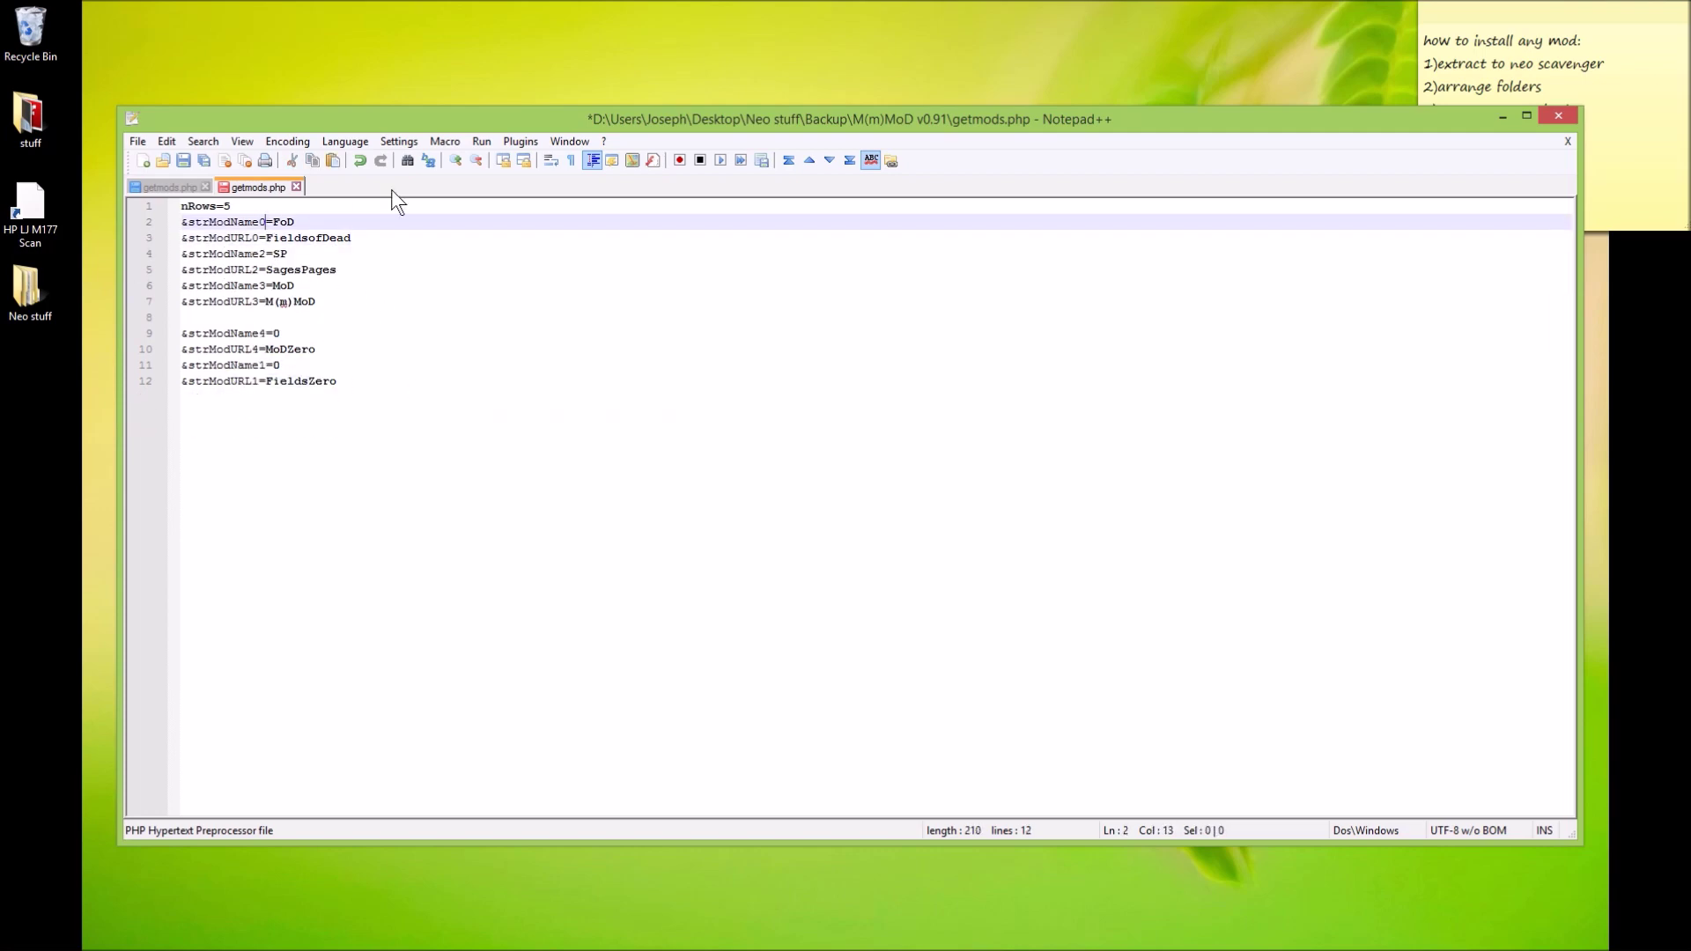
pyautogui.press('Down')
pyautogui.press('Down')
pyautogui.press('BackSpace')
pyautogui.write('1')
pyautogui.press('Down')
pyautogui.press('BackSpace')
pyautogui.write('1')
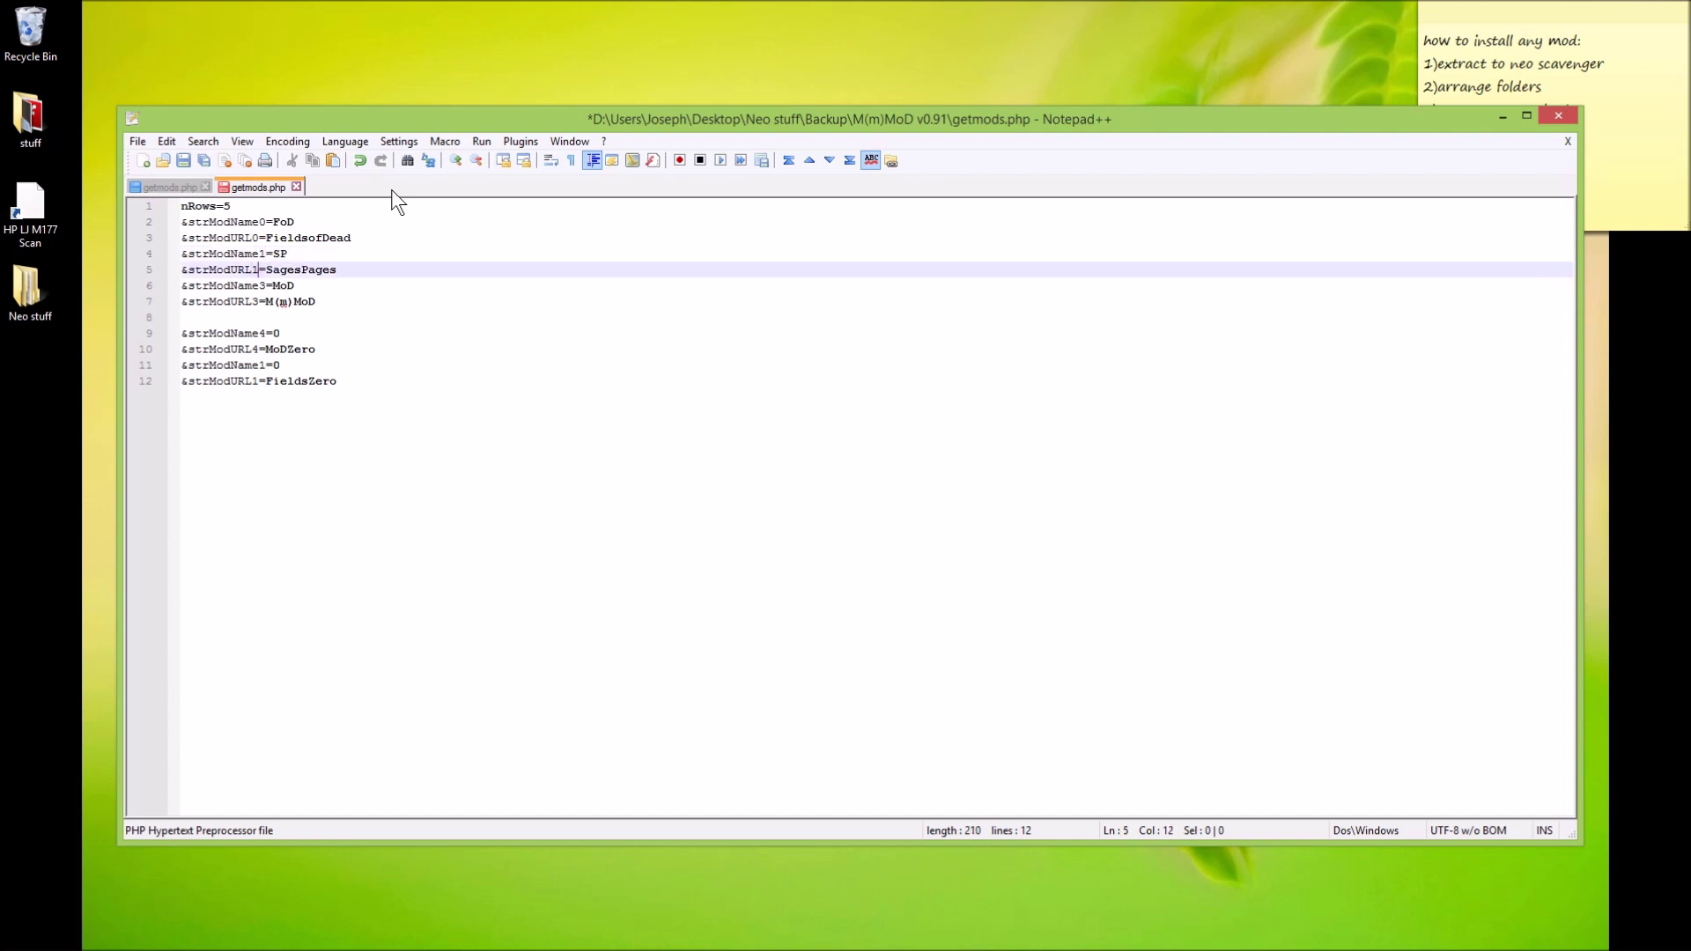
# Renumber the M(m)MoD entry's name and URL lines to strModName2 and strModURL2.
pyautogui.press('Down')
pyautogui.press('BackSpace')
pyautogui.write('2')
pyautogui.press('Down')
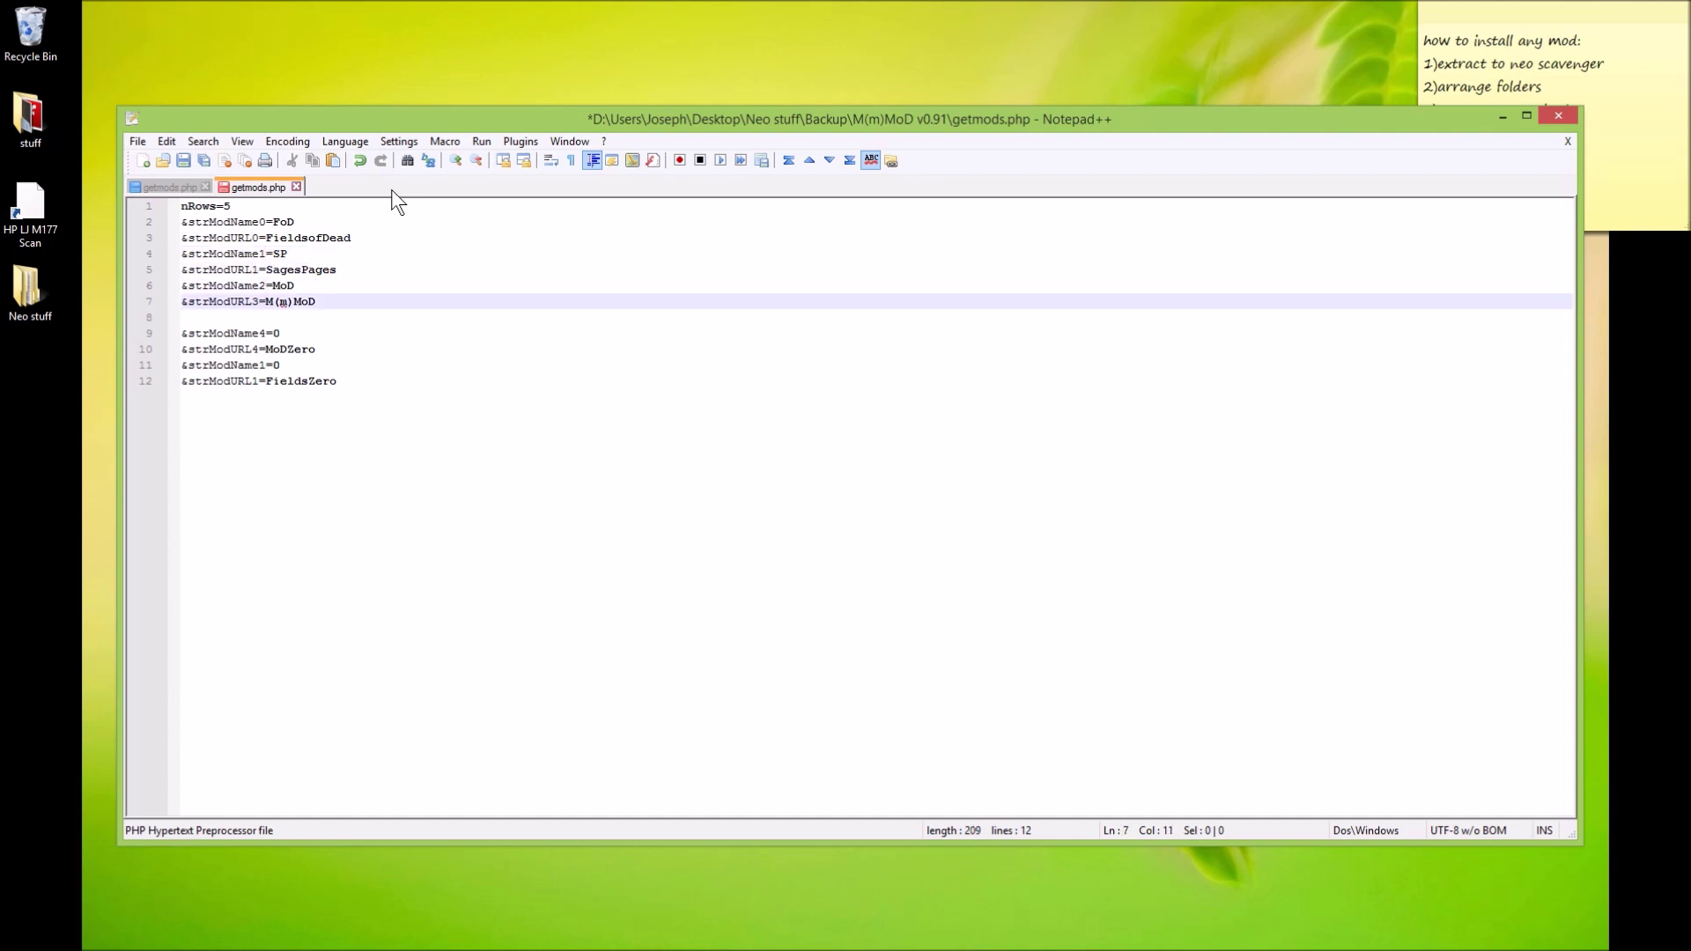
pyautogui.write('2')
pyautogui.press('Delete')
# Renumber the MoDZero entry's name and URL lines to strModName3 and strModURL3.
pyautogui.press('Down')
pyautogui.press('Down')
pyautogui.press('Delete')
pyautogui.write('3')
pyautogui.press('Down')
pyautogui.press('Delete')
pyautogui.write('3')
# Renumber the FieldsZero entry's name and URL lines to strModName4 and strModURL4.
pyautogui.press('Down')
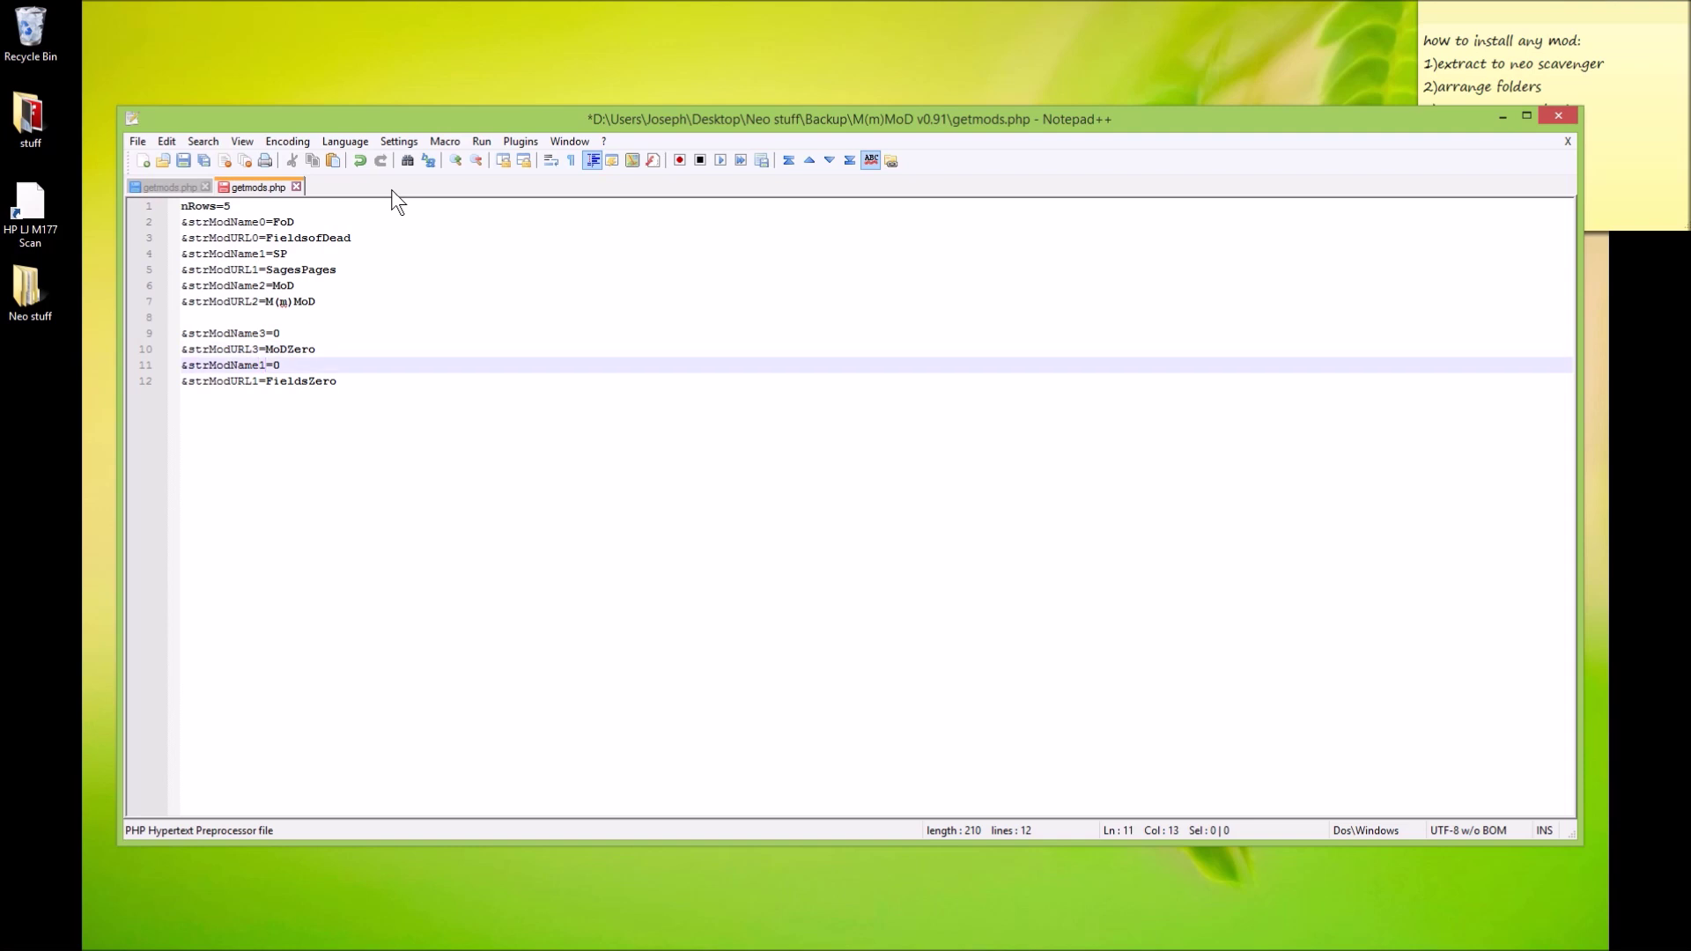
pyautogui.press('BackSpace')
pyautogui.write('4')
pyautogui.press('Down')
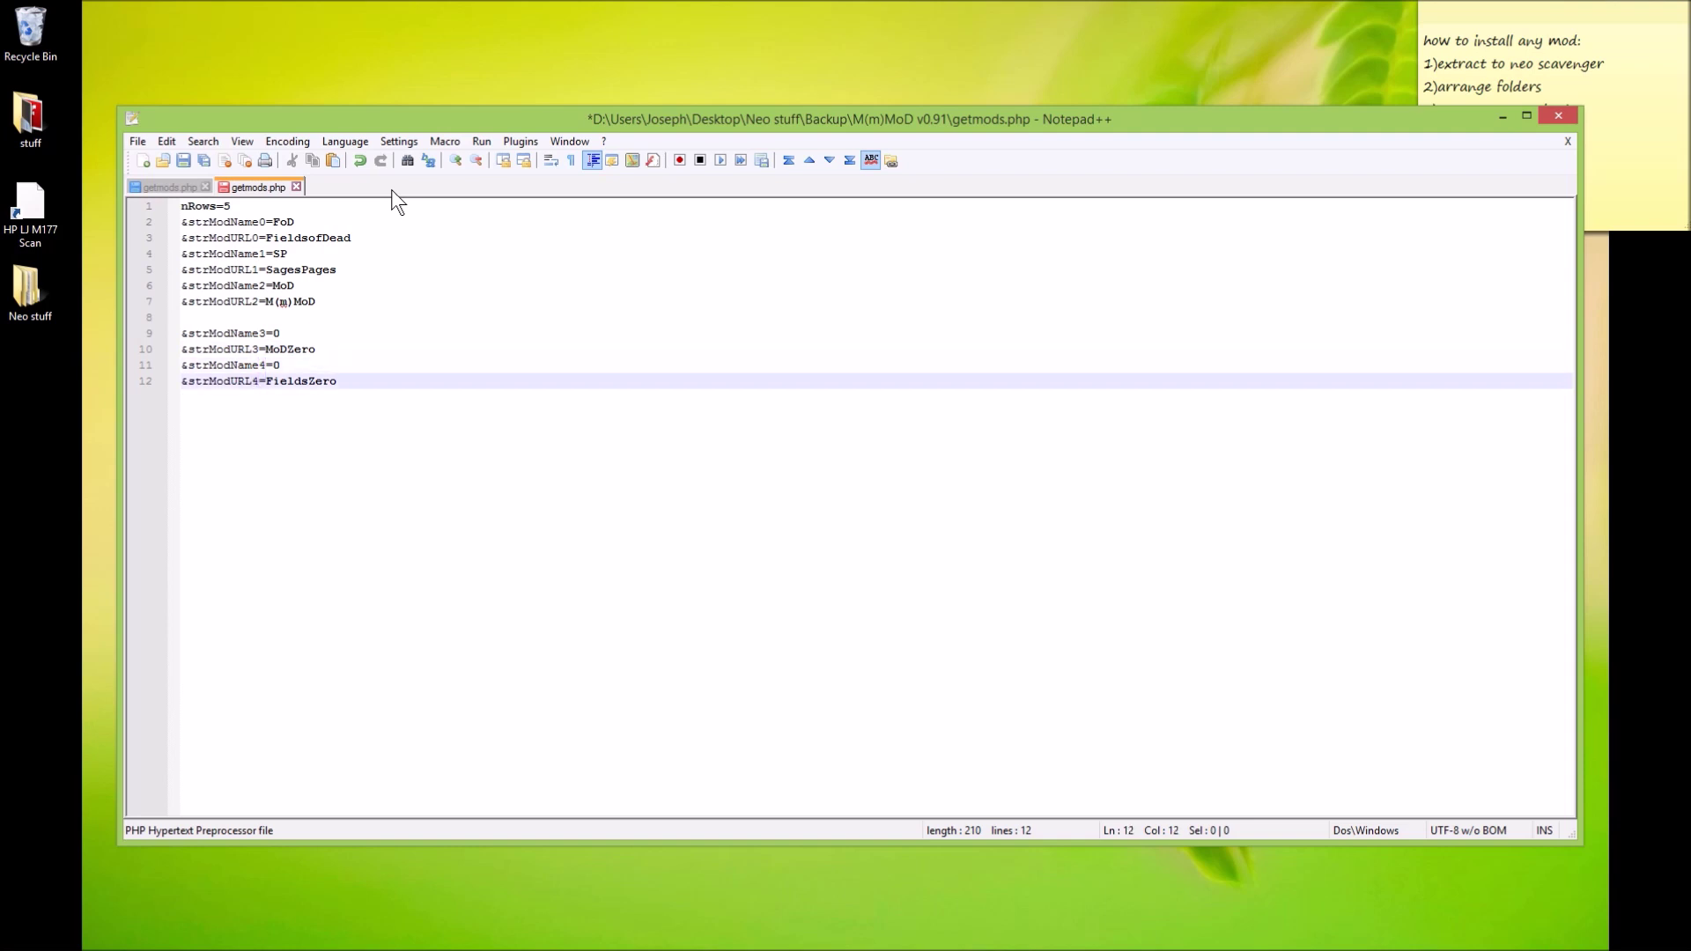
pyautogui.click(242, 206)
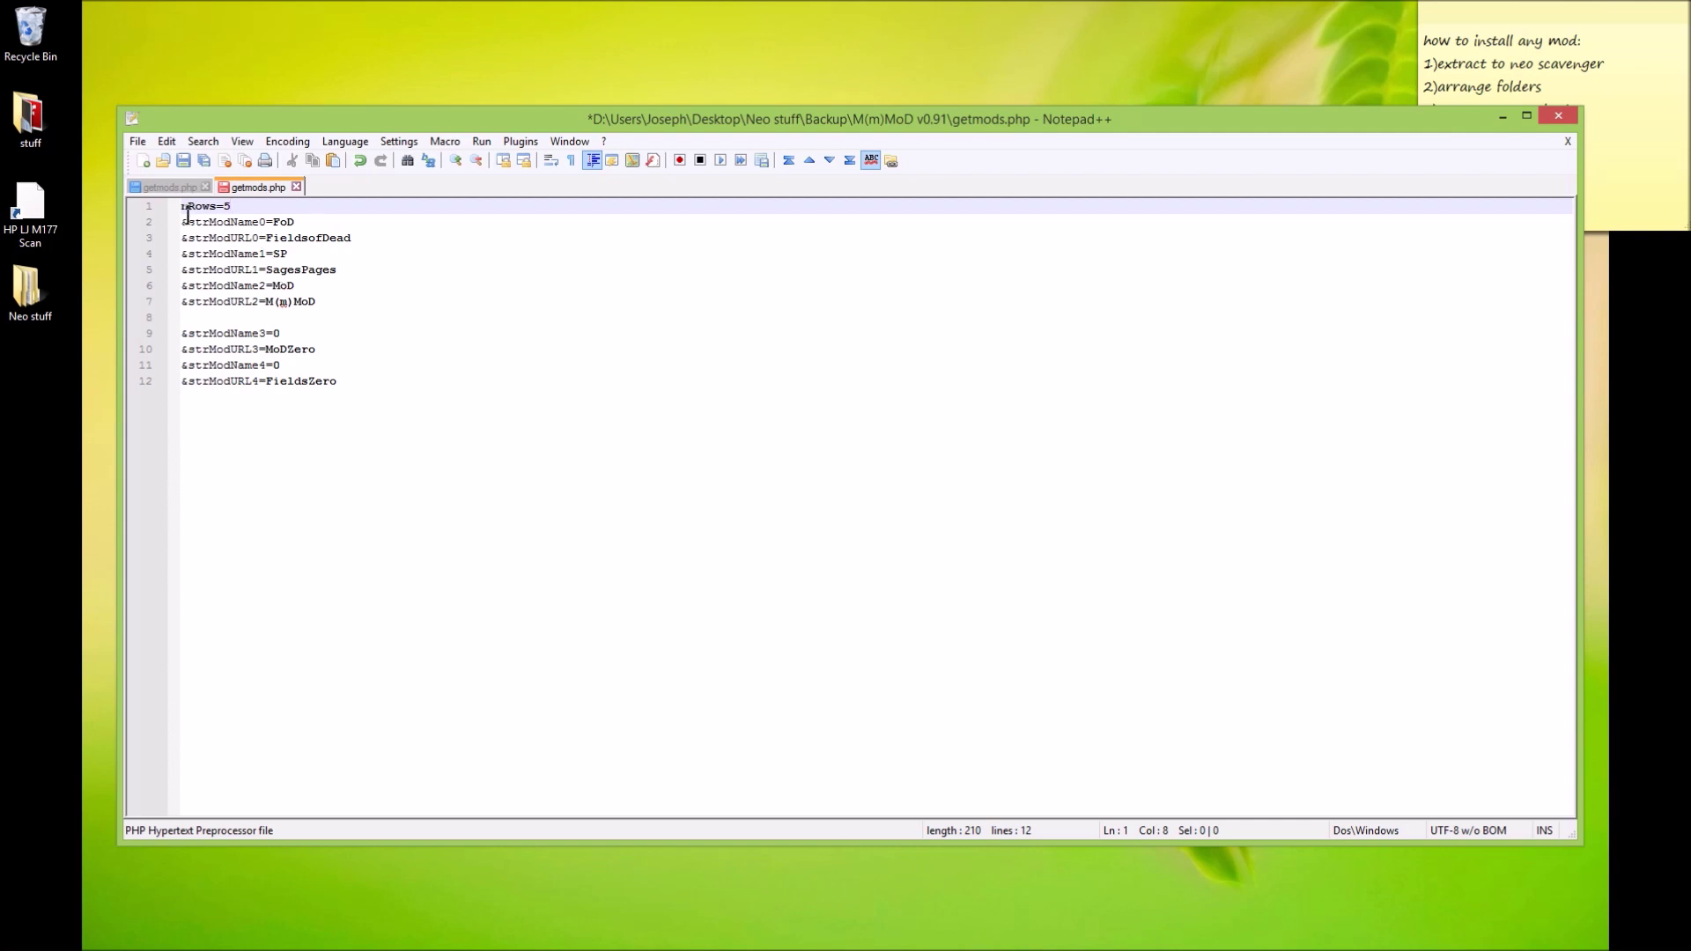
pyautogui.click(250, 379)
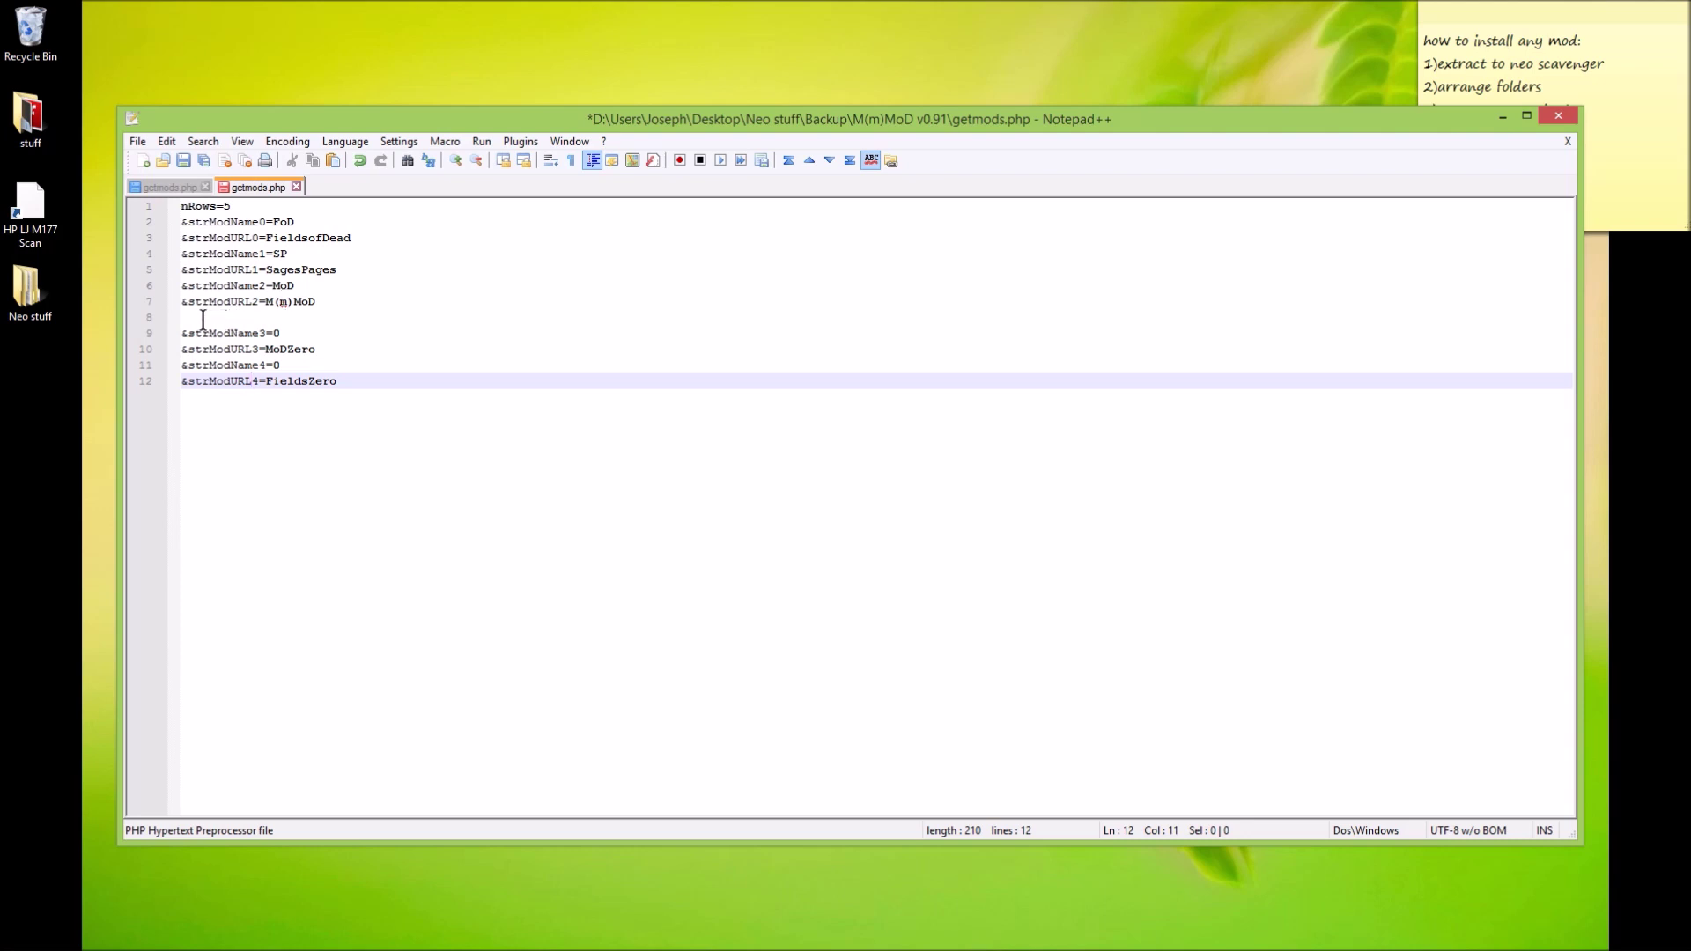
# Join the strModName3 entry to the end of the strModURL2 line, and separate them again with a blank line between.
pyautogui.click(203, 314)
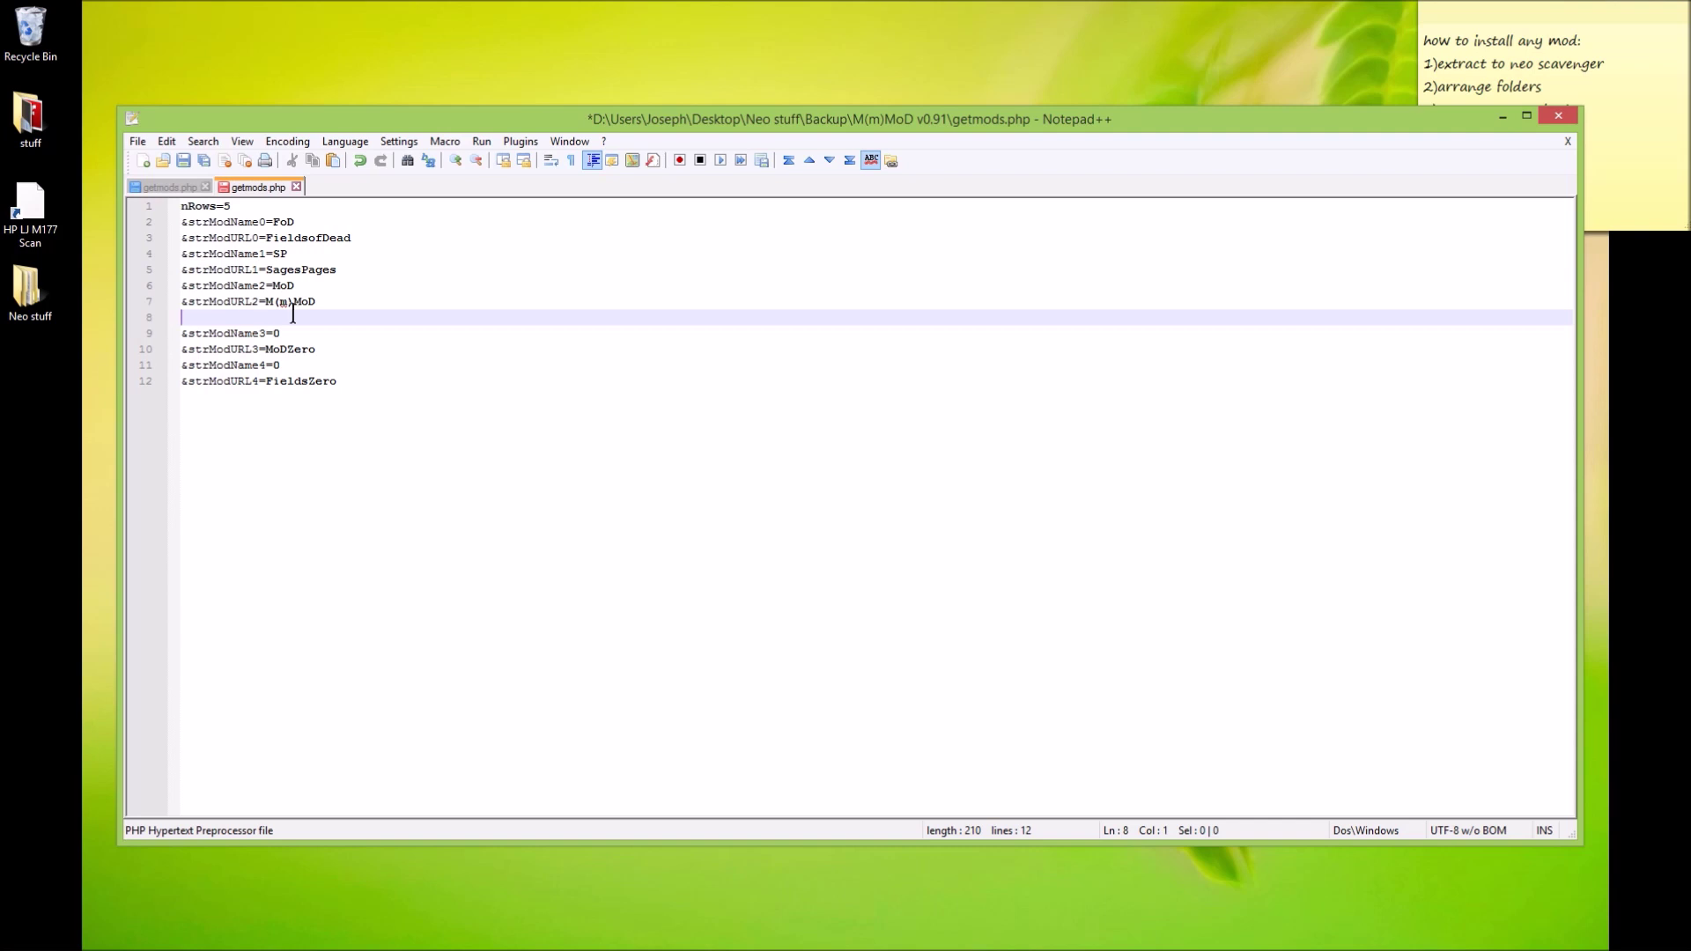
pyautogui.press('BackSpace')
pyautogui.click(187, 319)
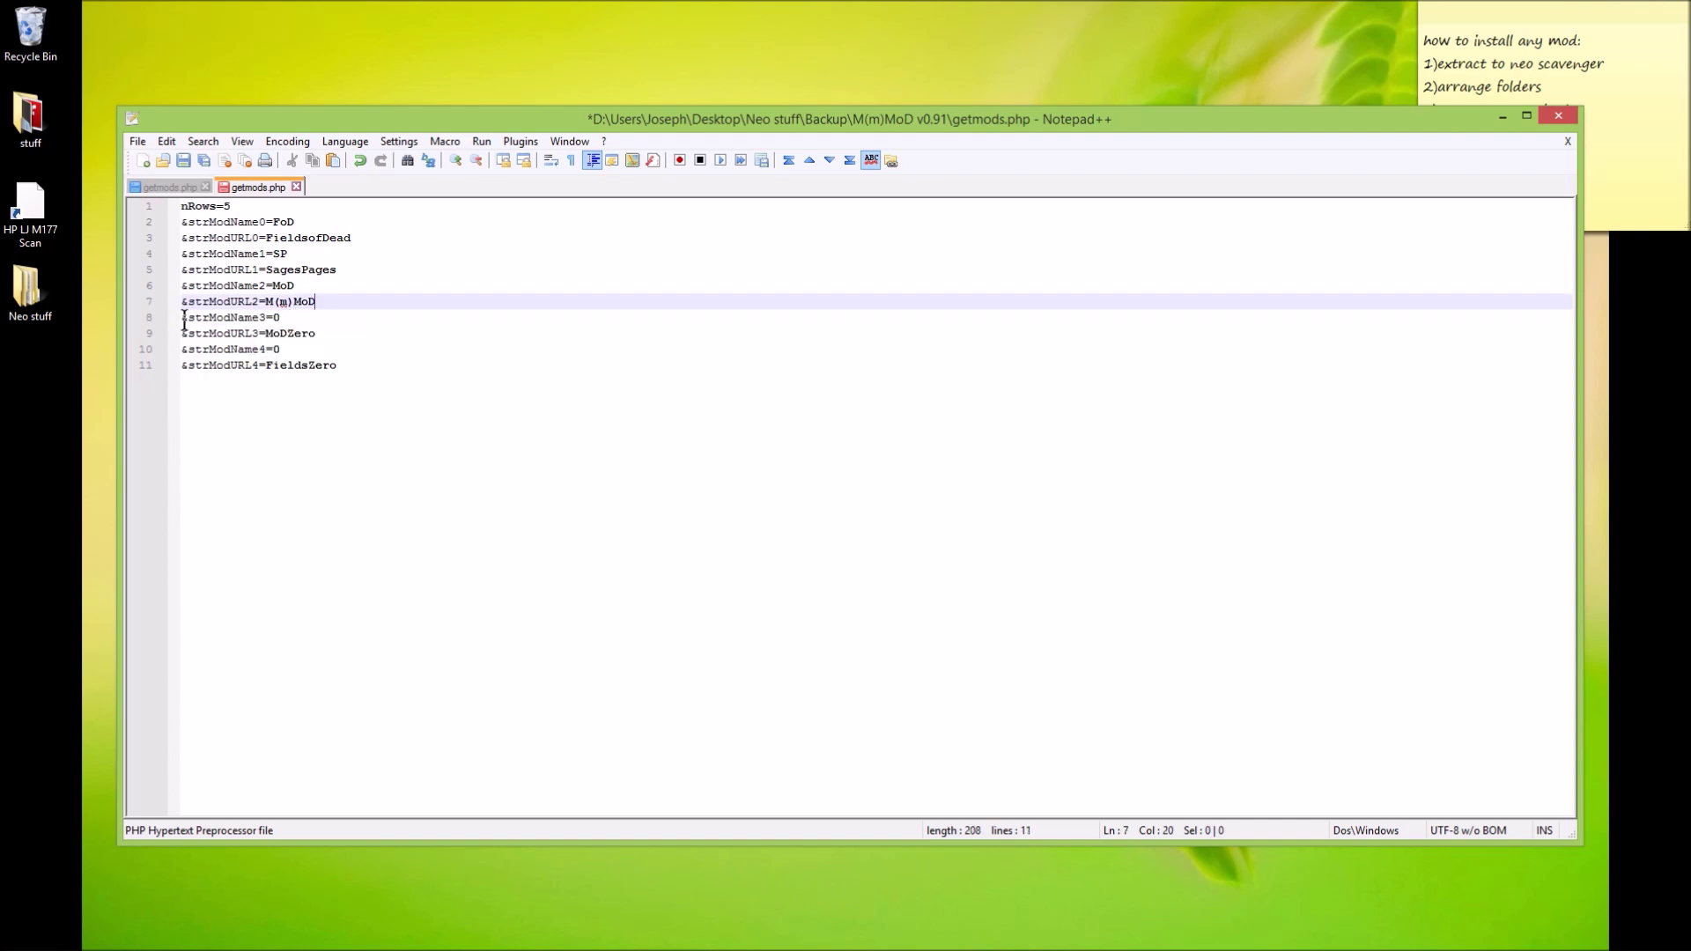
pyautogui.press('BackSpace')
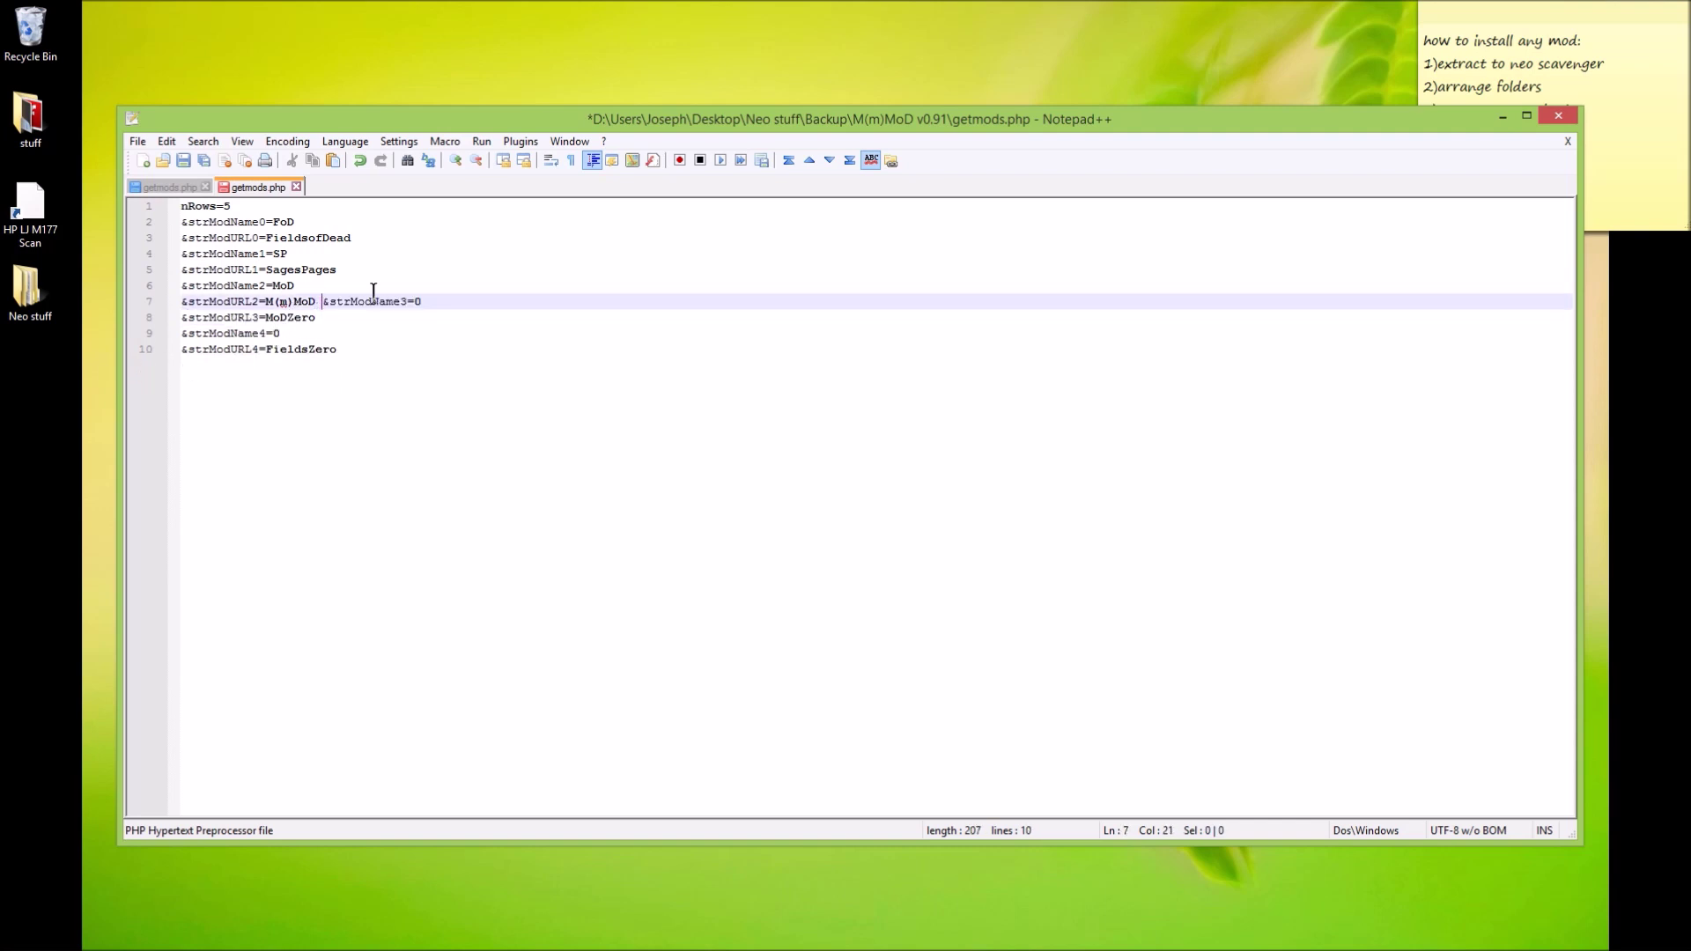
pyautogui.press('BackSpace')
pyautogui.press('Return')
pyautogui.press('Return')
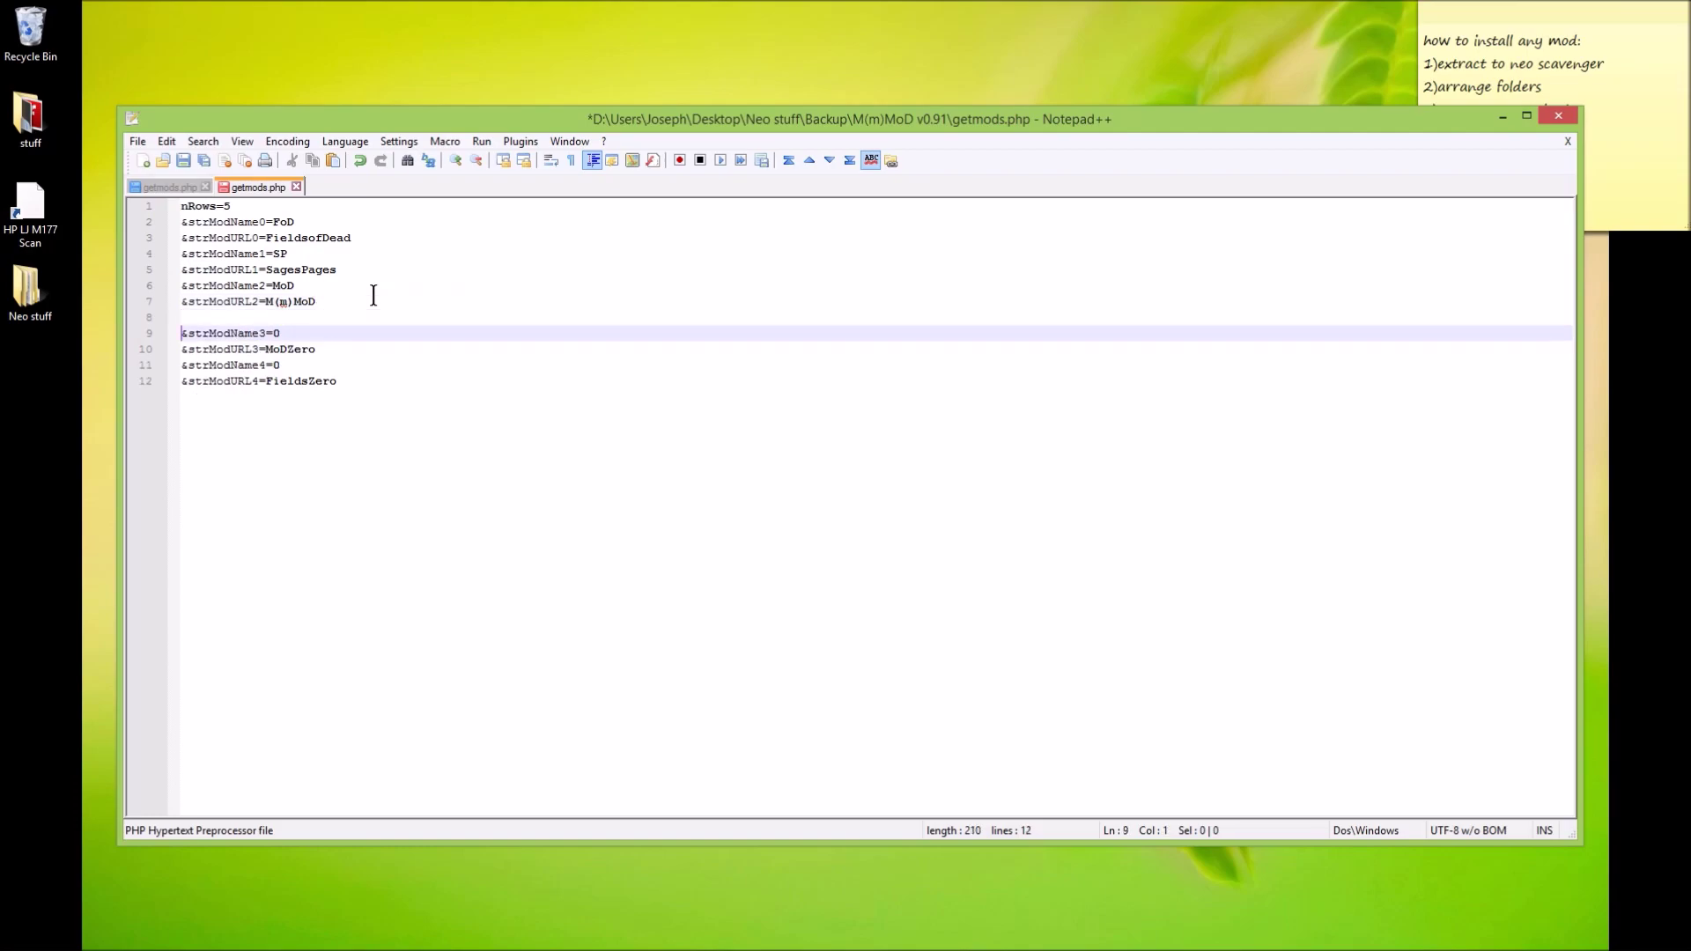